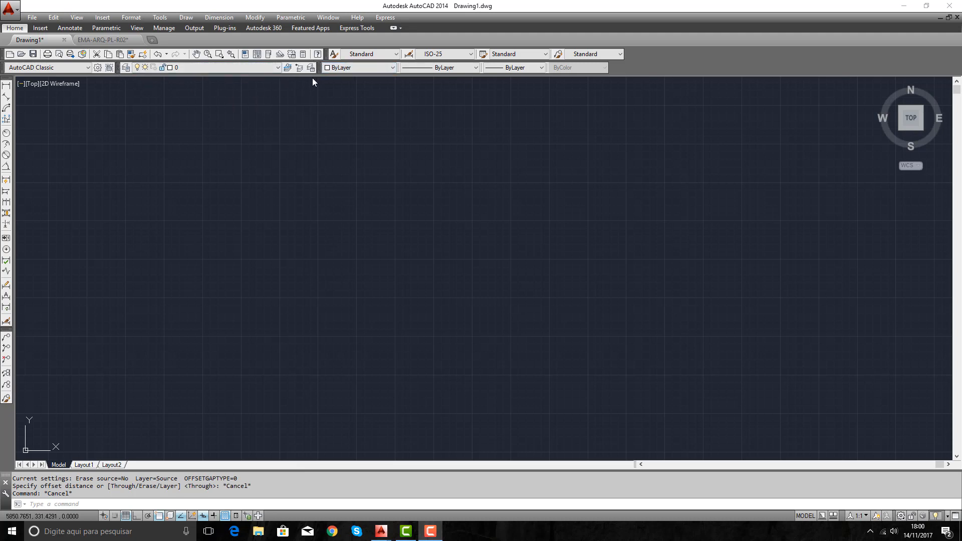
Check the layer list of the empty Drawing1, and switch to the EMA-ARQ-PL-R02 drawing.
{"action": "left_click", "coordinate": [279, 67]}
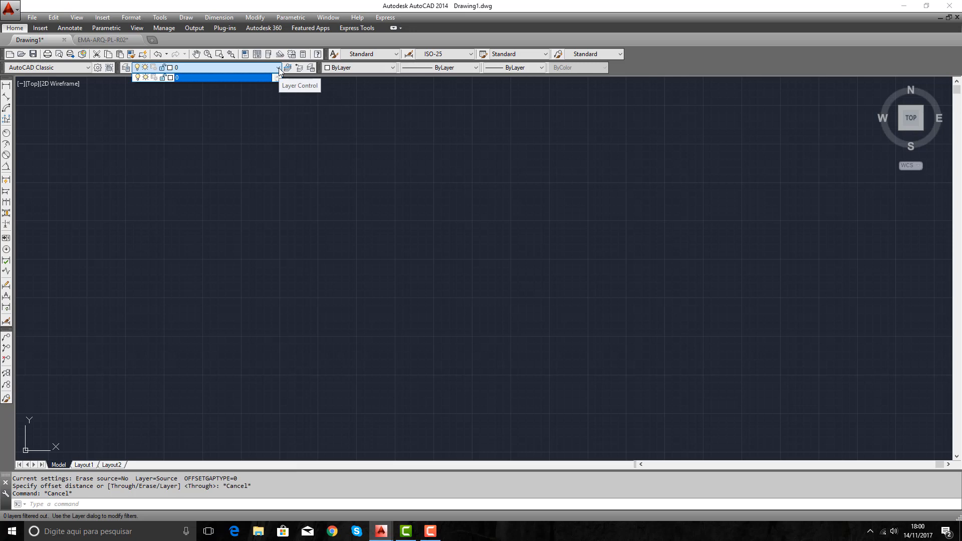
{"action": "left_click", "coordinate": [292, 125]}
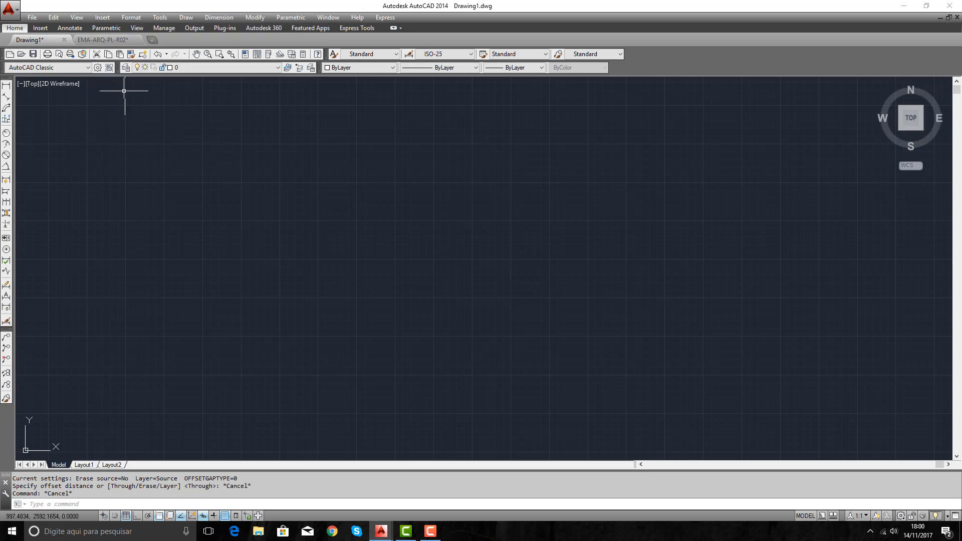
{"action": "left_click", "coordinate": [112, 41]}
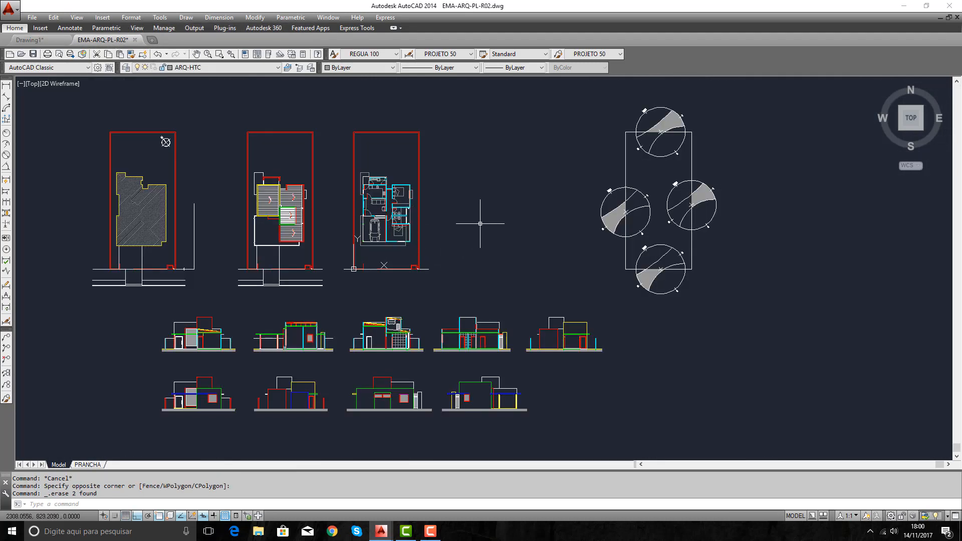
Examine the furnished house floor plan, from the overall layout in to the kitchen.
{"action": "middle_click_drag", "start_coordinate": [414, 253], "coordinate": [423, 243]}
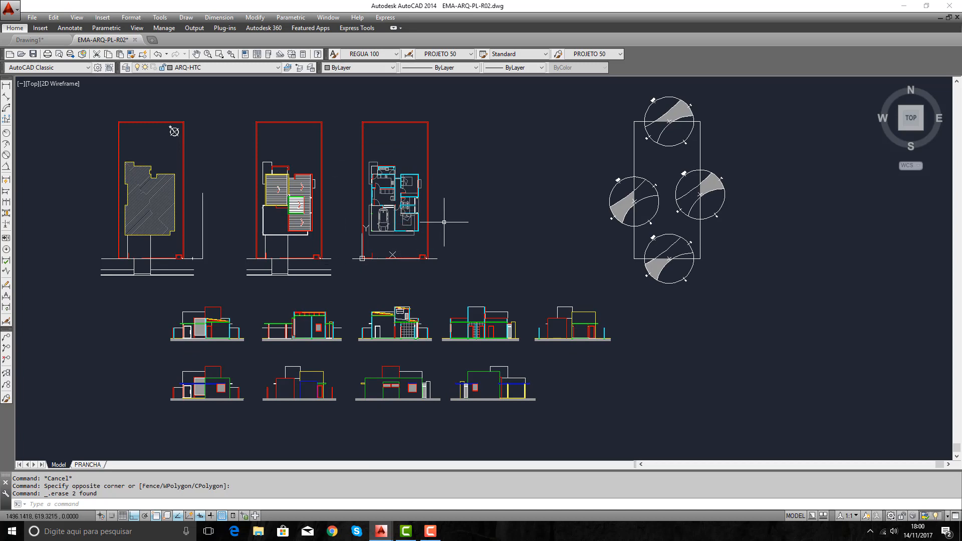
{"action": "scroll", "coordinate": [416, 220], "scroll_direction": "up", "scroll_amount": 6}
{"action": "middle_click_drag", "start_coordinate": [384, 216], "coordinate": [383, 251]}
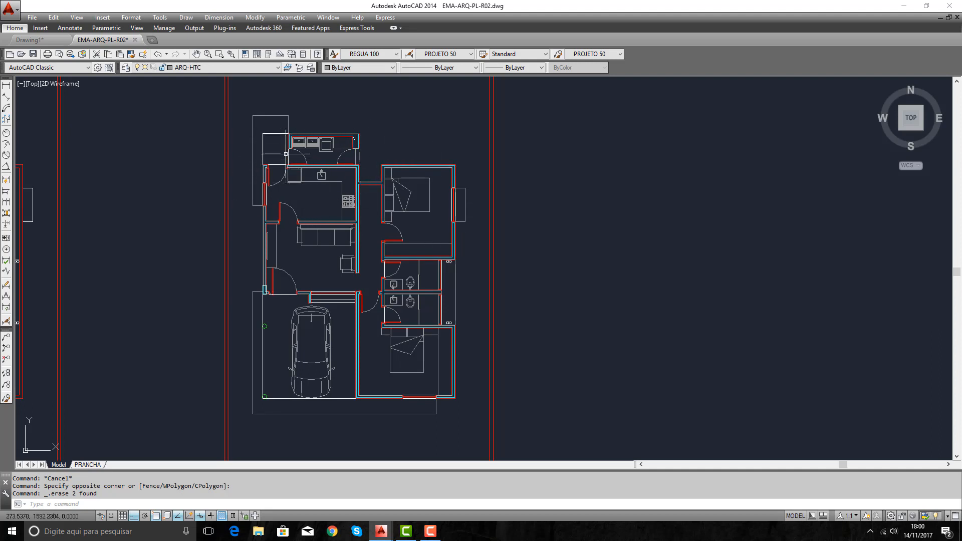
{"action": "scroll", "coordinate": [285, 154], "scroll_direction": "up", "scroll_amount": 2}
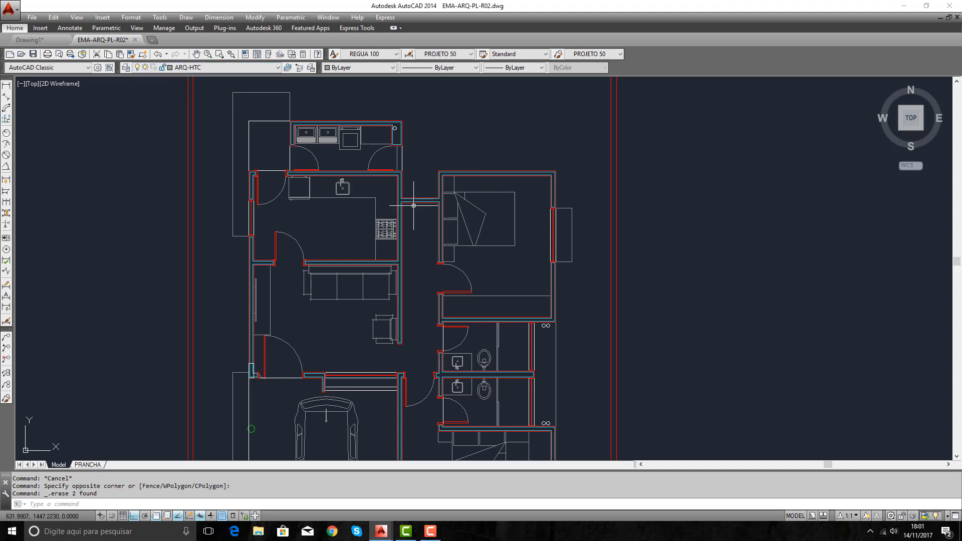
{"action": "scroll", "coordinate": [401, 160], "scroll_direction": "up", "scroll_amount": 2}
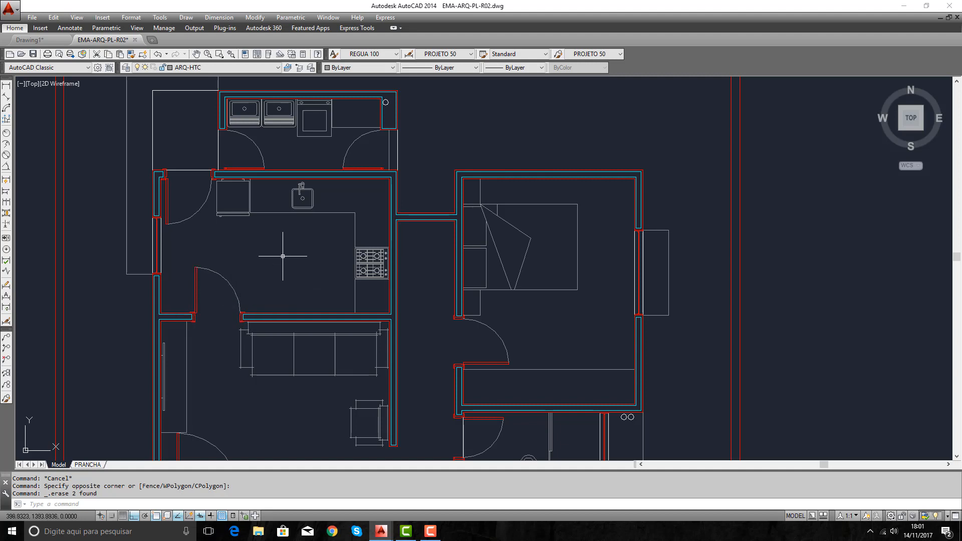
{"action": "scroll", "coordinate": [282, 256], "scroll_direction": "down", "scroll_amount": 3}
{"action": "scroll", "coordinate": [211, 215], "scroll_direction": "up", "scroll_amount": 5}
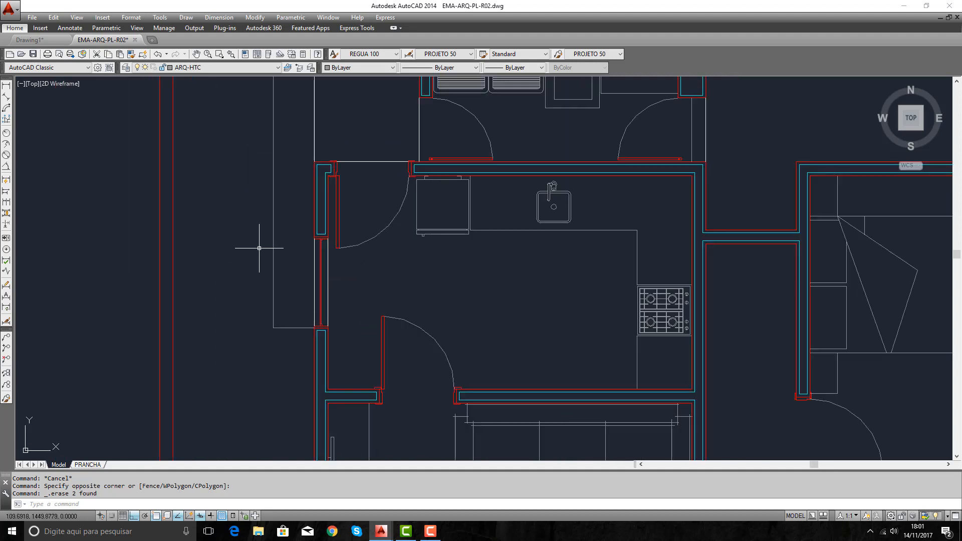
Regenerate the model to refresh the display of the floor plan.
{"action": "scroll", "coordinate": [259, 248], "scroll_direction": "down", "scroll_amount": 2}
{"action": "type", "text": "RE"}
{"action": "key", "text": "Return"}
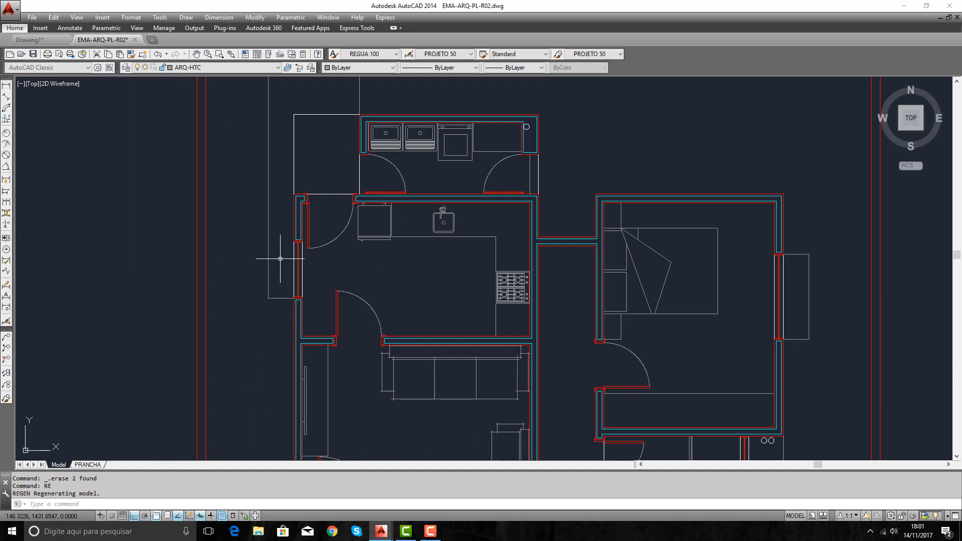
Examine the walls, doors, windows and furniture of the furnished floor plan.
{"action": "scroll", "coordinate": [371, 283], "scroll_direction": "down", "scroll_amount": 2}
{"action": "scroll", "coordinate": [353, 233], "scroll_direction": "up", "scroll_amount": 2}
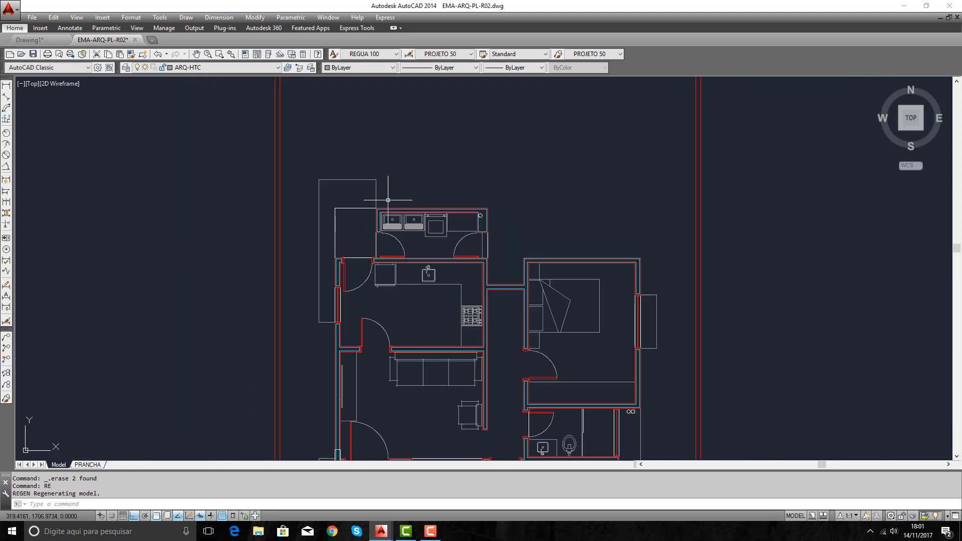
{"action": "scroll", "coordinate": [446, 247], "scroll_direction": "down", "scroll_amount": 4}
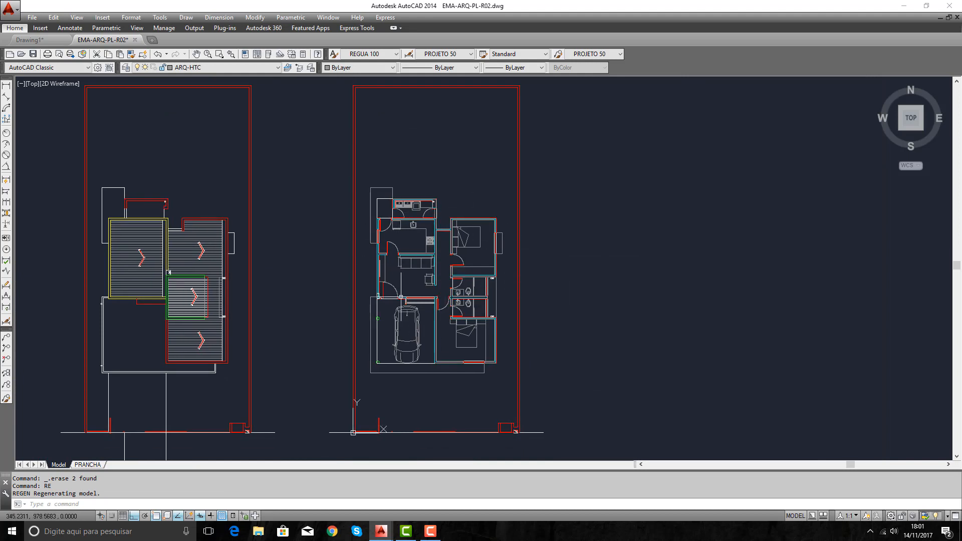
{"action": "scroll", "coordinate": [438, 242], "scroll_direction": "up", "scroll_amount": 2}
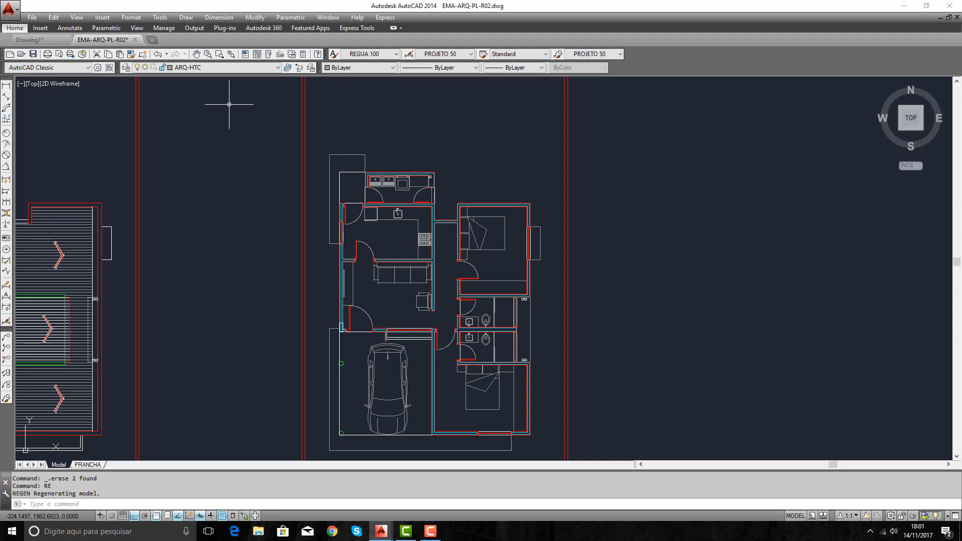
{"action": "scroll", "coordinate": [427, 188], "scroll_direction": "up", "scroll_amount": 2}
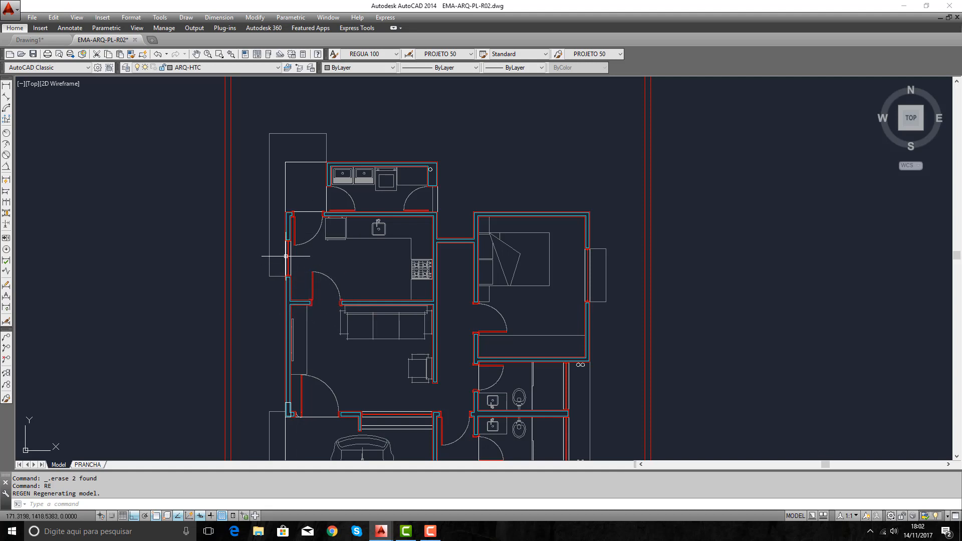
{"action": "scroll", "coordinate": [283, 262], "scroll_direction": "up", "scroll_amount": 2}
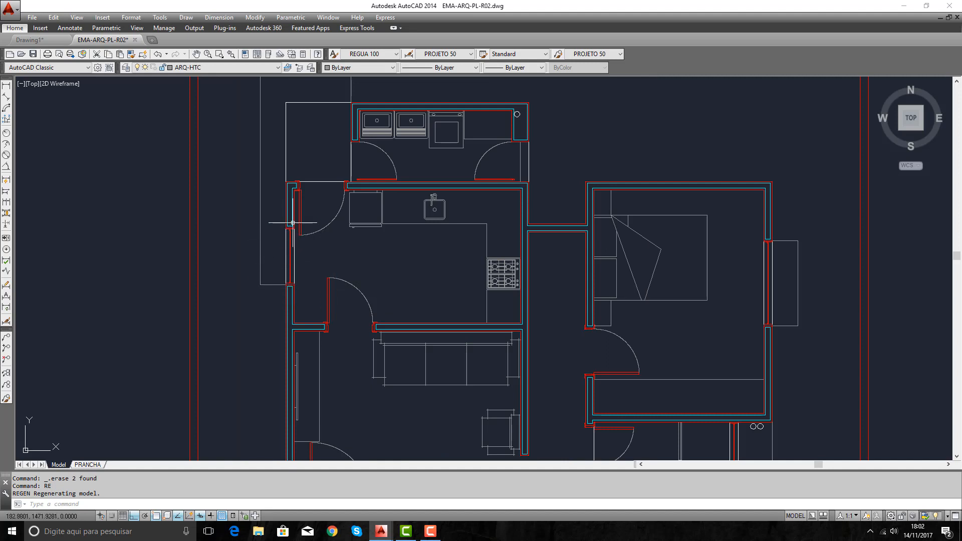
{"action": "scroll", "coordinate": [397, 211], "scroll_direction": "down", "scroll_amount": 2}
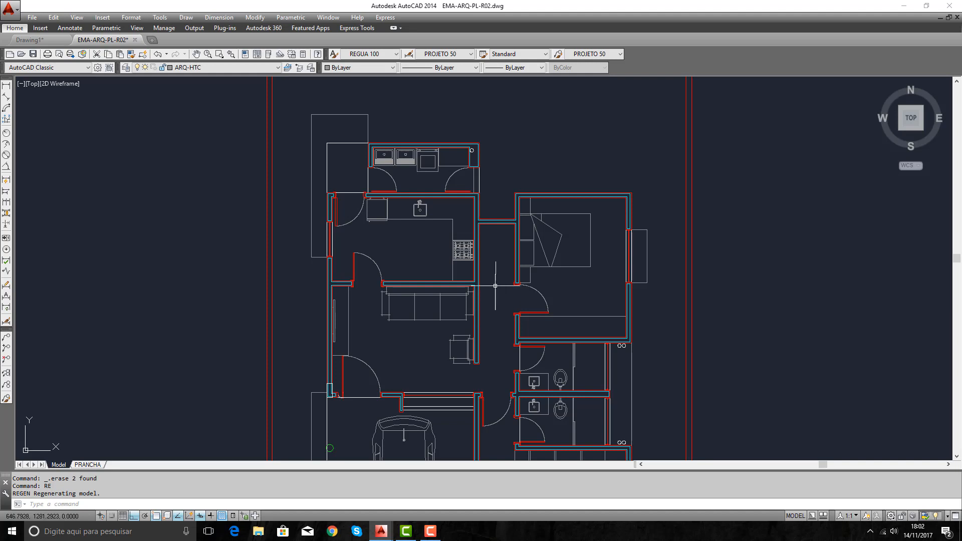
{"action": "middle_click_drag", "start_coordinate": [464, 254], "coordinate": [406, 256]}
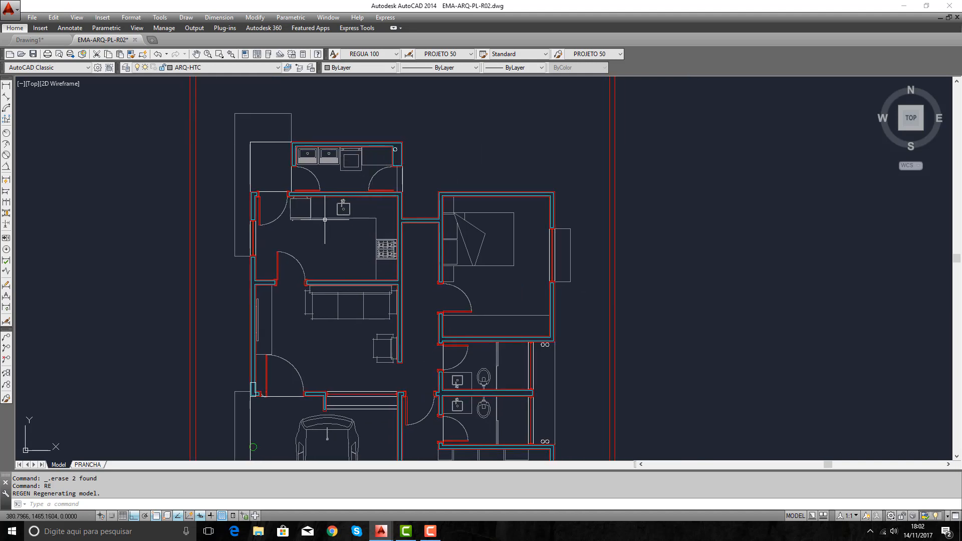
Check which layer the kitchen counter, sink and refrigerator belong to by selecting them, clearing each selection.
{"action": "left_click", "coordinate": [357, 212]}
{"action": "left_click", "coordinate": [342, 223]}
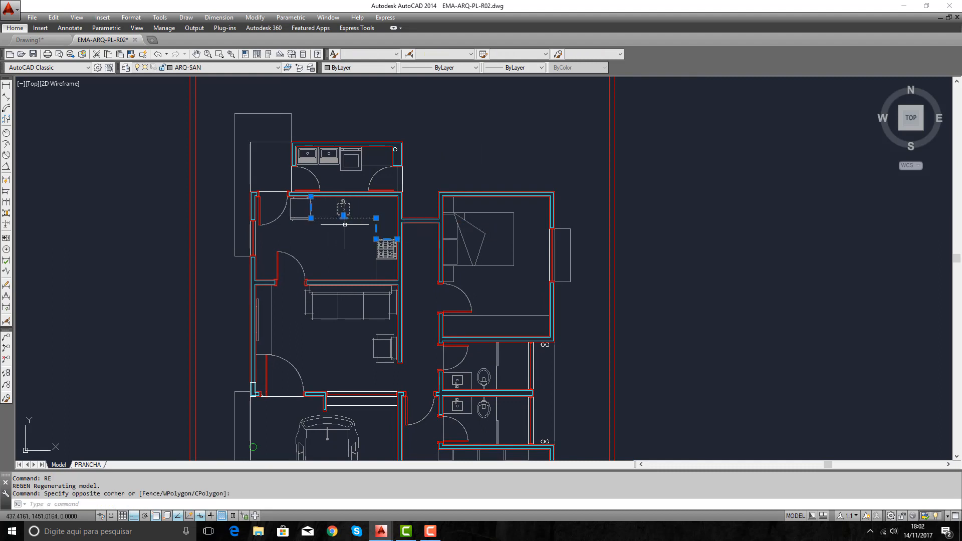
{"action": "key", "text": "Escape"}
{"action": "key", "text": "Escape"}
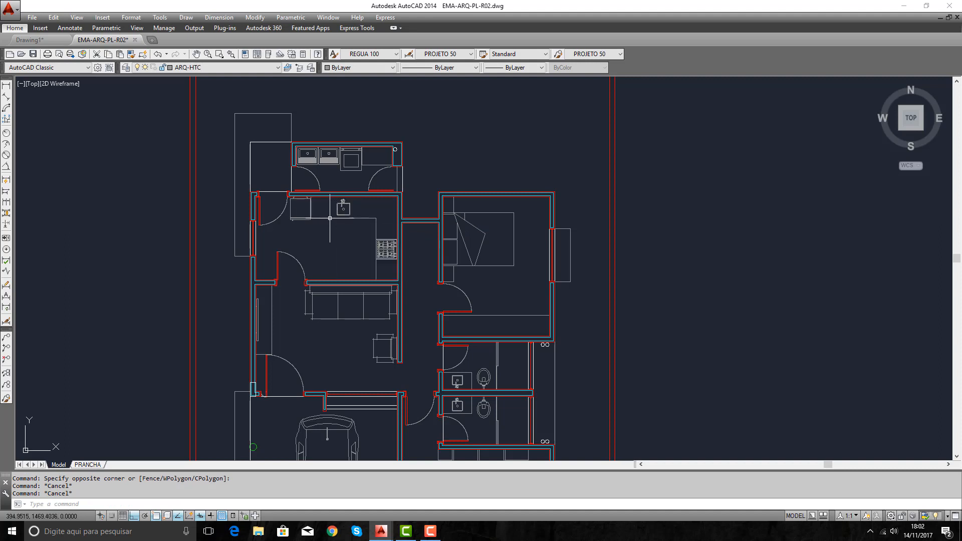
{"action": "left_click", "coordinate": [330, 218]}
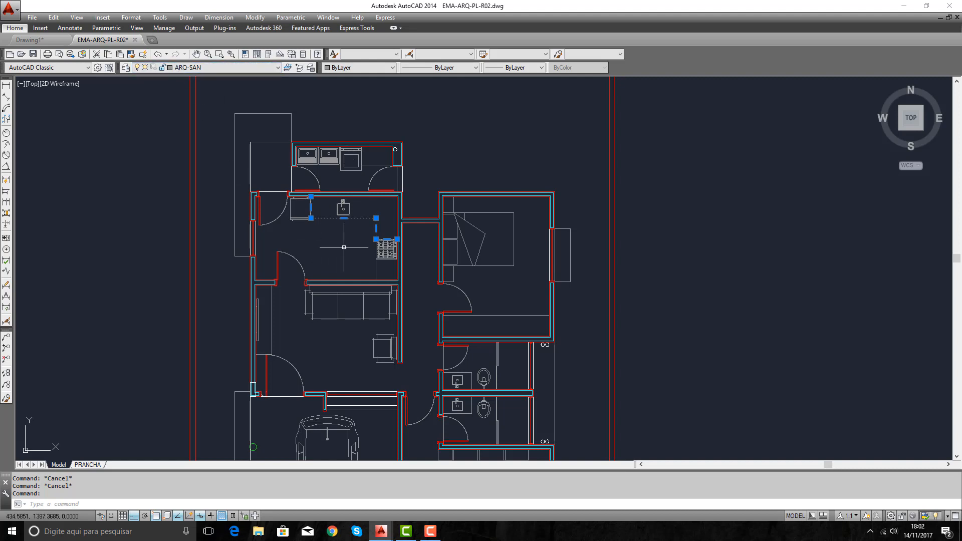
{"action": "key", "text": "Escape"}
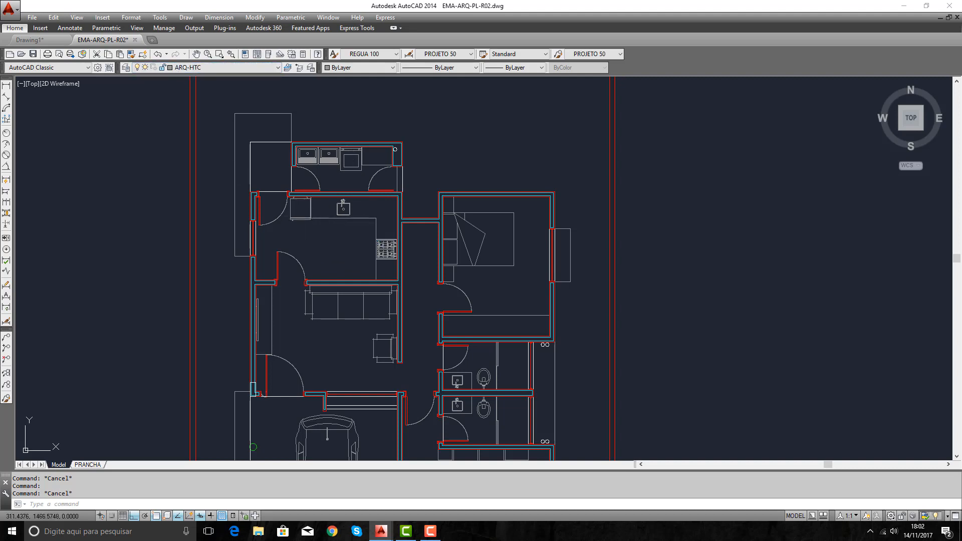
{"action": "left_click", "coordinate": [300, 219]}
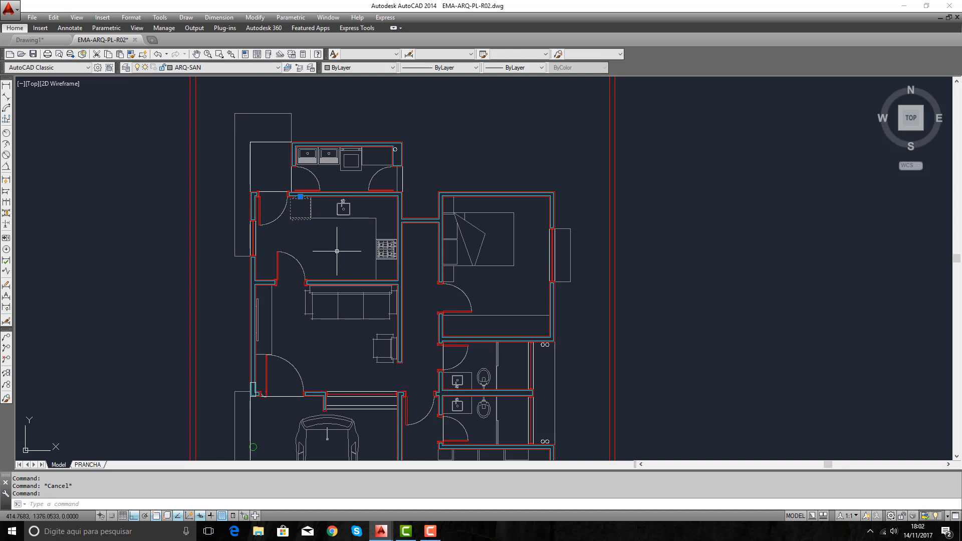
{"action": "key", "text": "Escape"}
Check the layers of a sofa line in the living room and of the kitchen window, clearing each selection.
{"action": "left_click", "coordinate": [338, 308]}
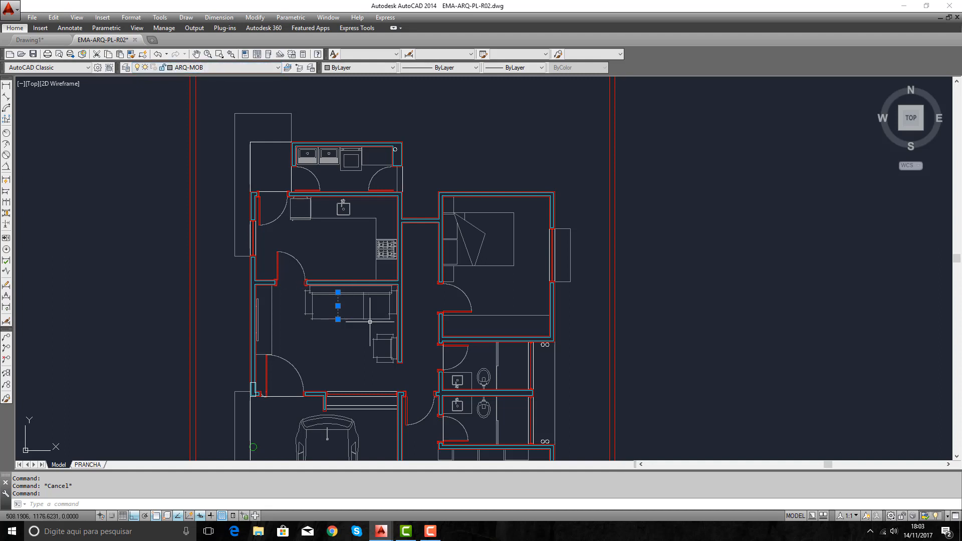
{"action": "middle_click_drag", "start_coordinate": [372, 310], "coordinate": [365, 273]}
{"action": "key", "text": "Escape"}
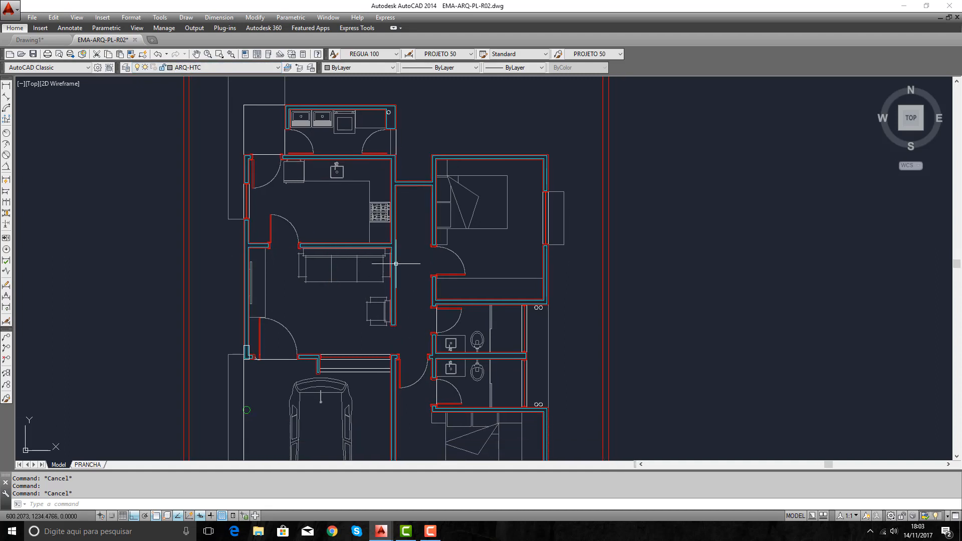
{"action": "left_click", "coordinate": [246, 197]}
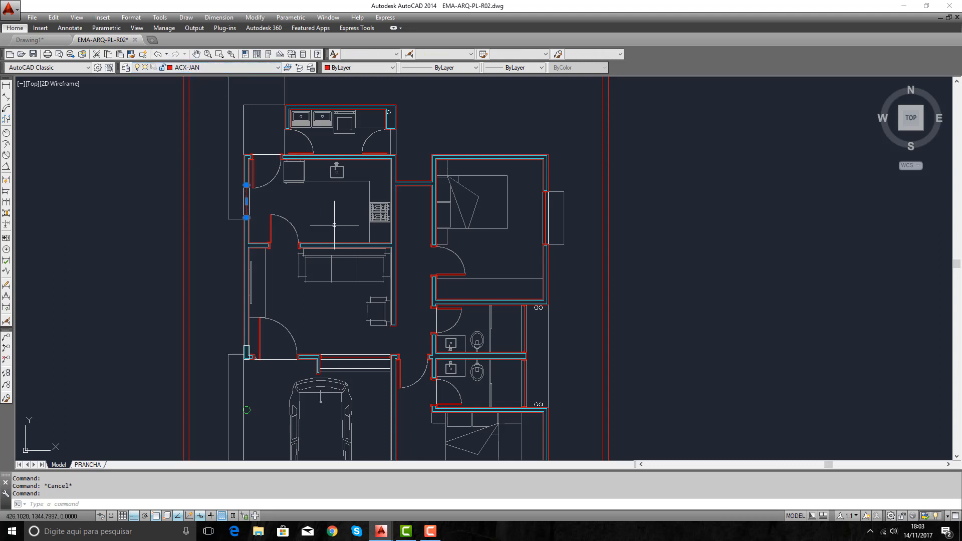
{"action": "key", "text": "Escape"}
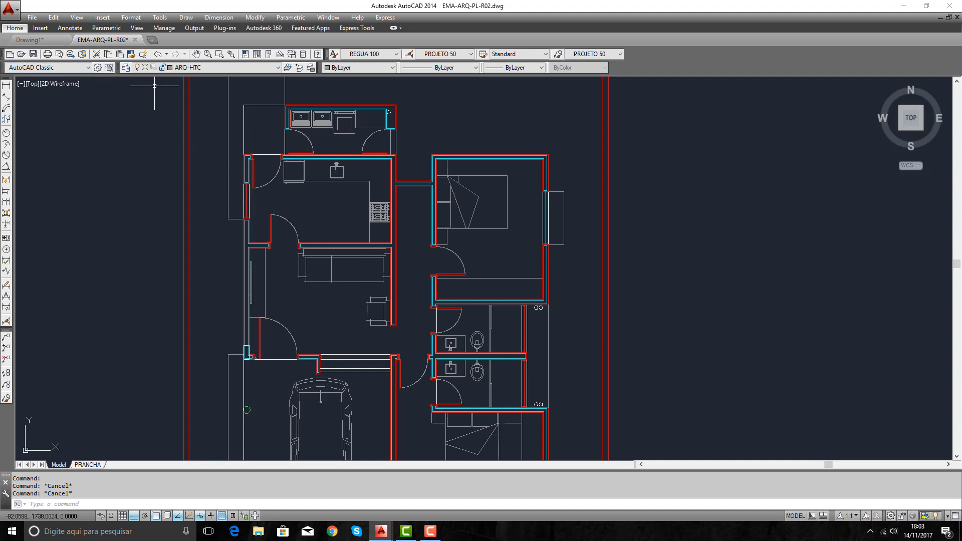
Review all the drawing's layers and their properties in the Layer Properties Manager, and close it.
{"action": "left_click", "coordinate": [128, 72]}
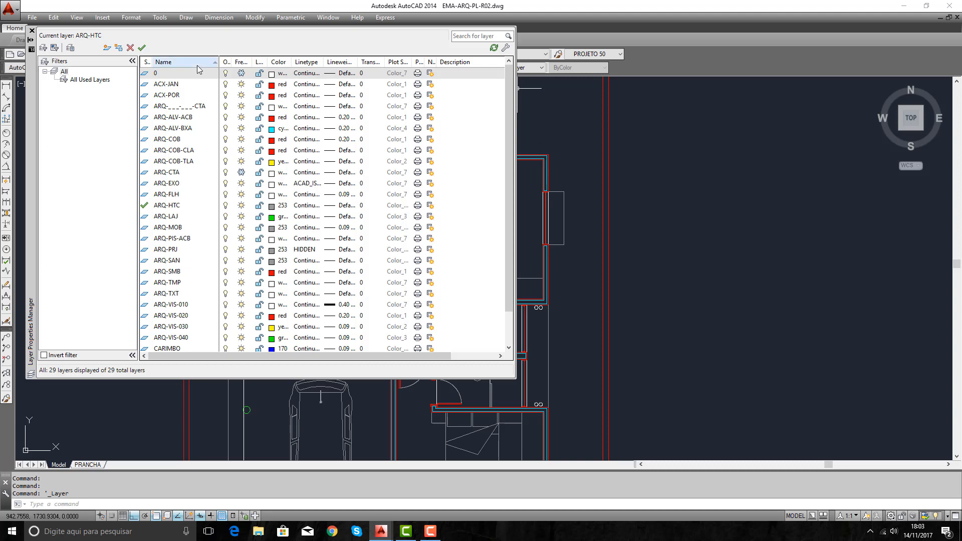
{"action": "left_click", "coordinate": [32, 31]}
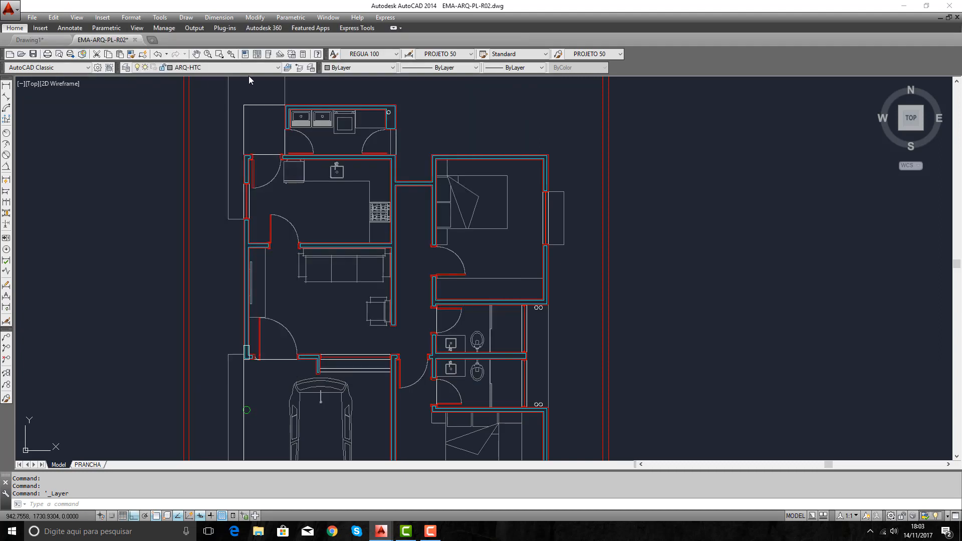
Freeze the wall layers ARQ-ALV-ACB and ARQ-ALV-BXA.
{"action": "left_click", "coordinate": [278, 67]}
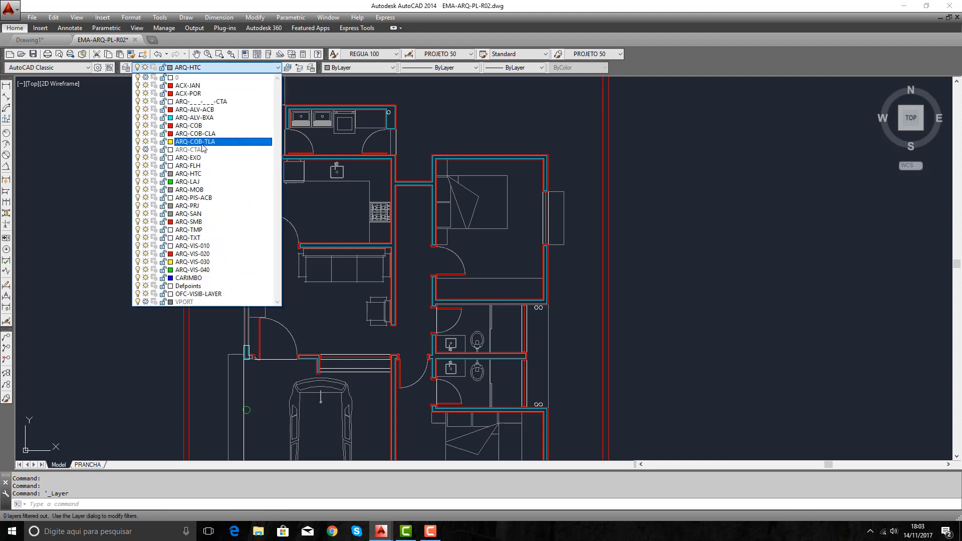
{"action": "left_click", "coordinate": [147, 109]}
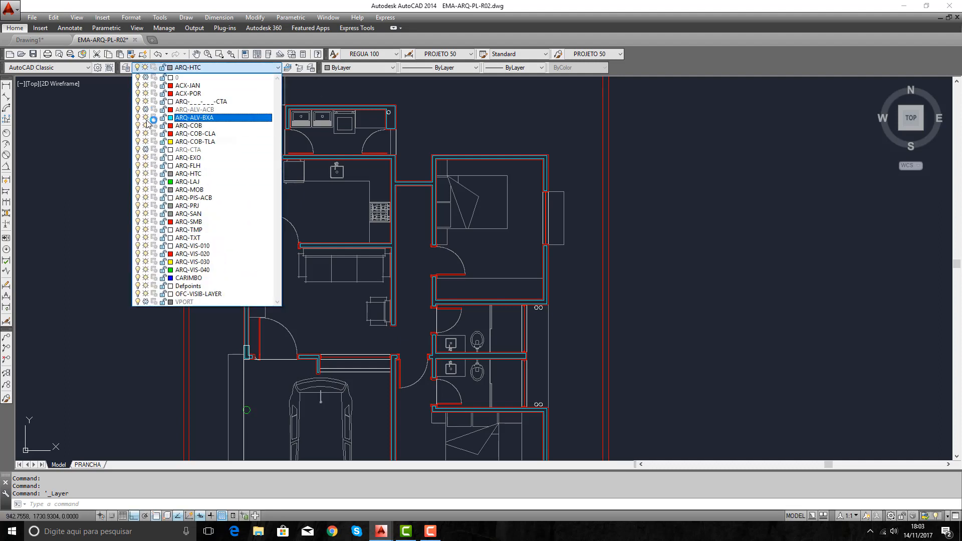
{"action": "left_click", "coordinate": [146, 117]}
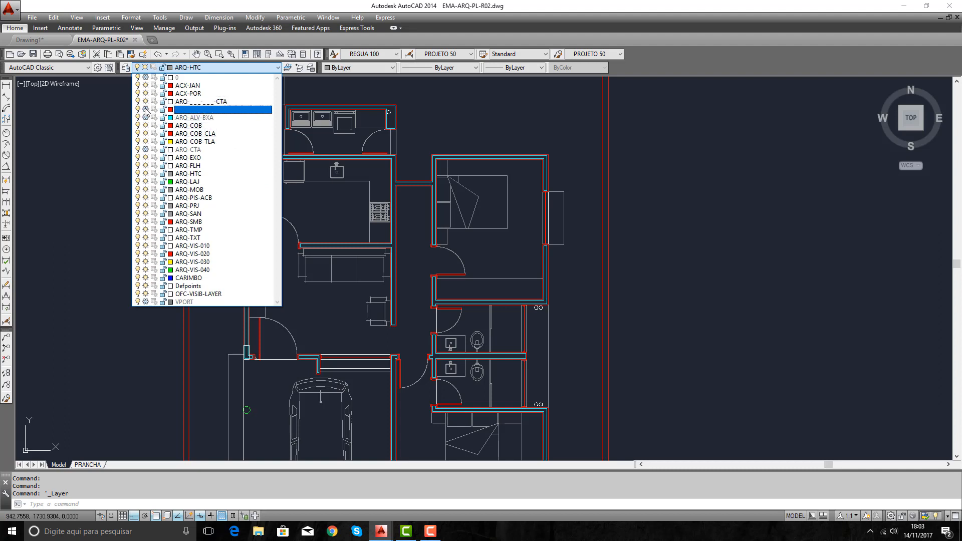
{"action": "left_click", "coordinate": [106, 136]}
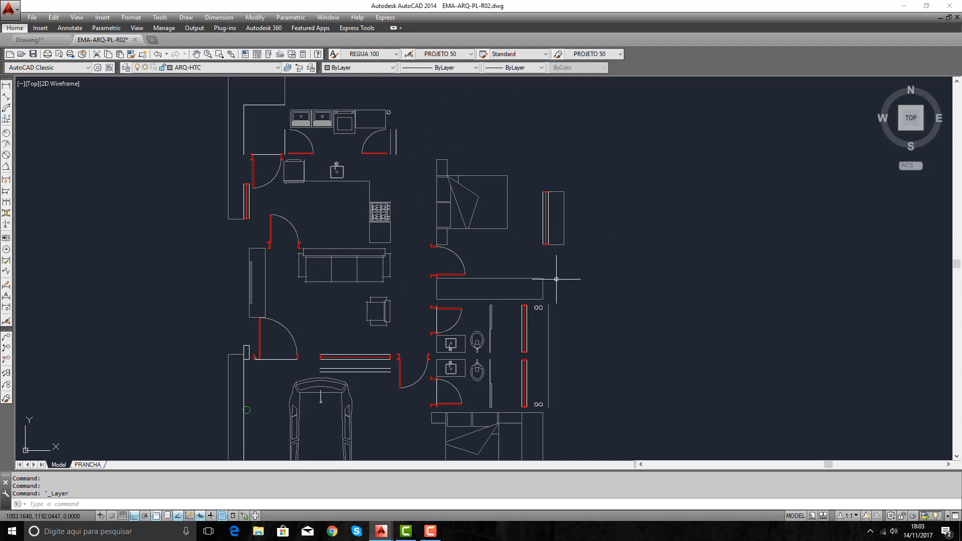
Thaw the wall layers ARQ-ALV-ACB and ARQ-ALV-BXA, and freeze the window layer ACX-JAN.
{"action": "left_click", "coordinate": [278, 68]}
{"action": "left_click", "coordinate": [146, 110]}
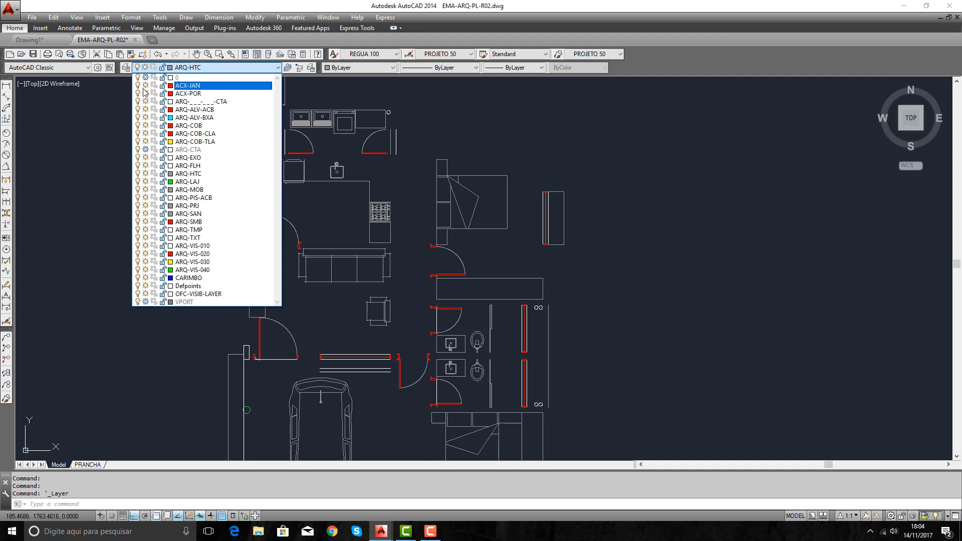
{"action": "left_click", "coordinate": [145, 85]}
{"action": "left_click", "coordinate": [95, 131]}
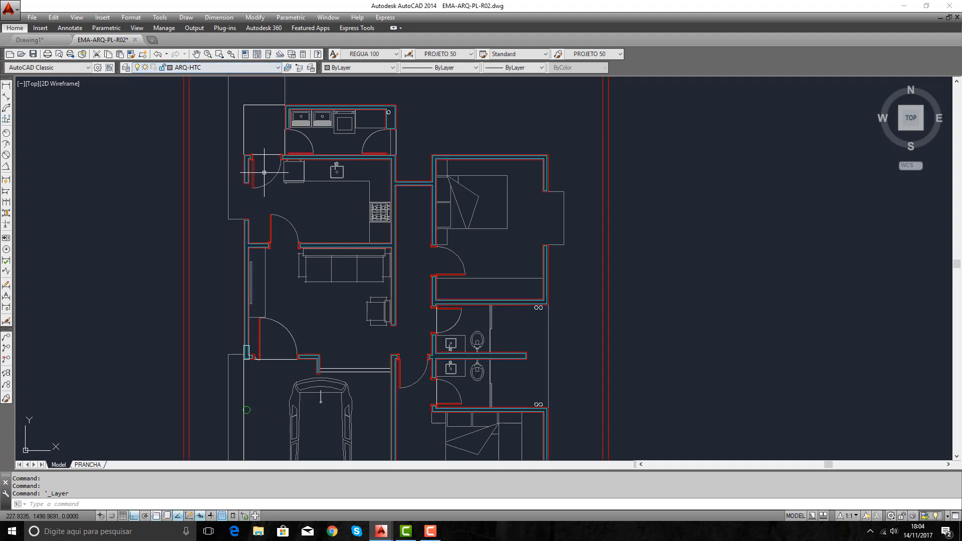
Thaw the window layer ACX-JAN.
{"action": "left_click", "coordinate": [235, 67]}
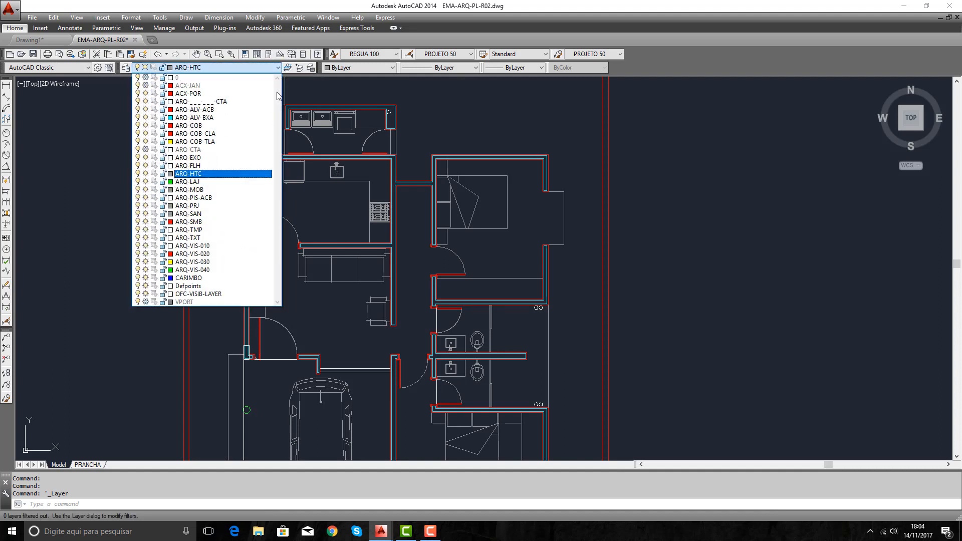
{"action": "left_click", "coordinate": [146, 85]}
{"action": "left_click", "coordinate": [103, 145]}
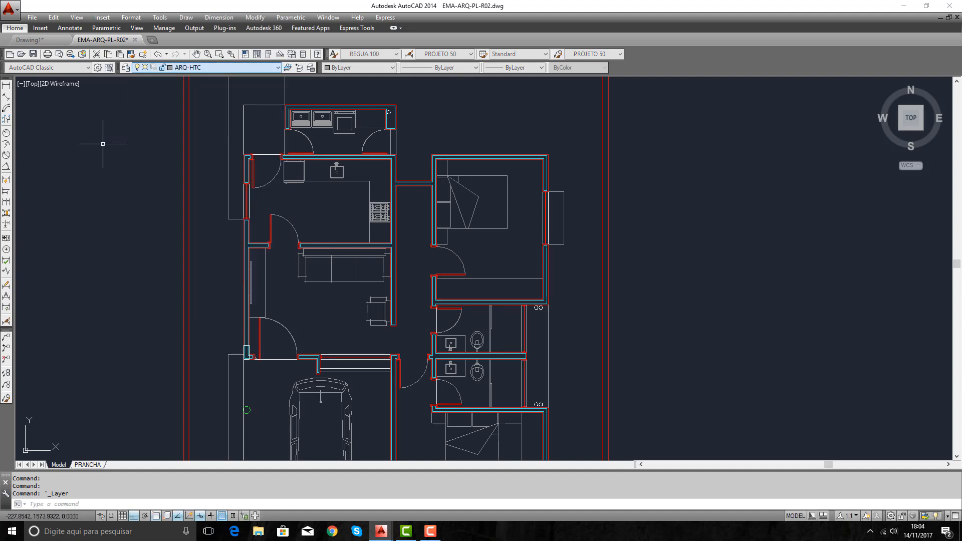
Freeze the furniture layer ARQ-MOB, the fixtures layer ARQ-SAN and the door layer ACX-POR.
{"action": "middle_click_drag", "start_coordinate": [556, 272], "coordinate": [542, 211]}
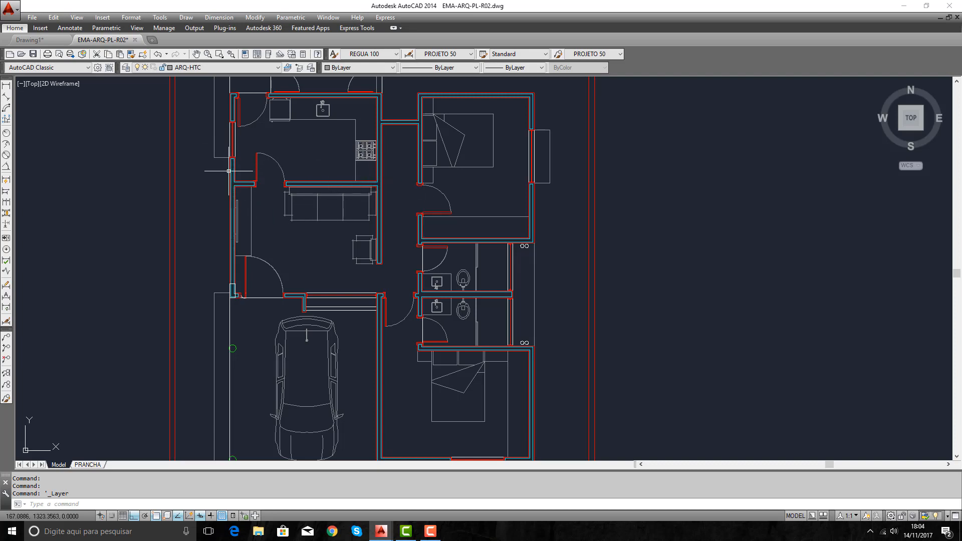
{"action": "scroll", "coordinate": [247, 175], "scroll_direction": "up", "scroll_amount": 2}
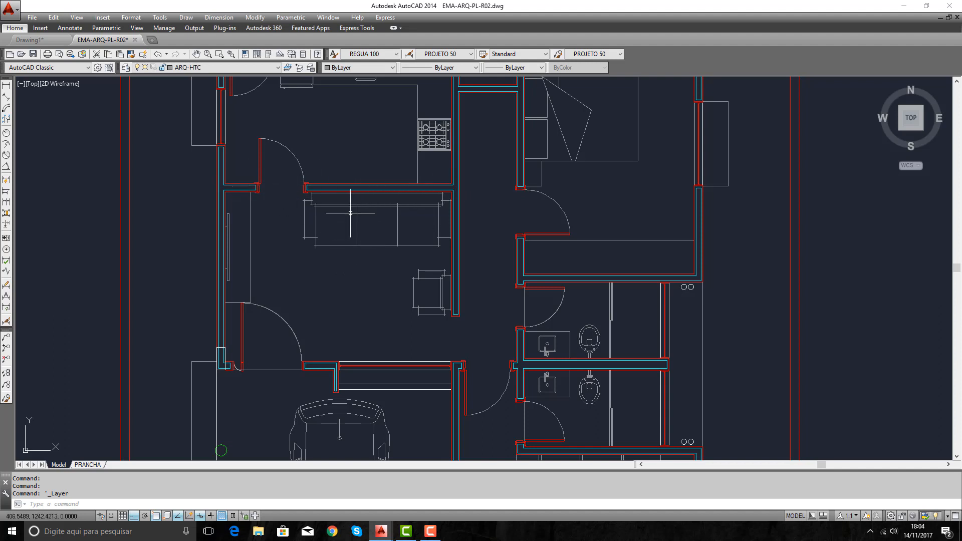
{"action": "middle_click_drag", "start_coordinate": [440, 166], "coordinate": [420, 224]}
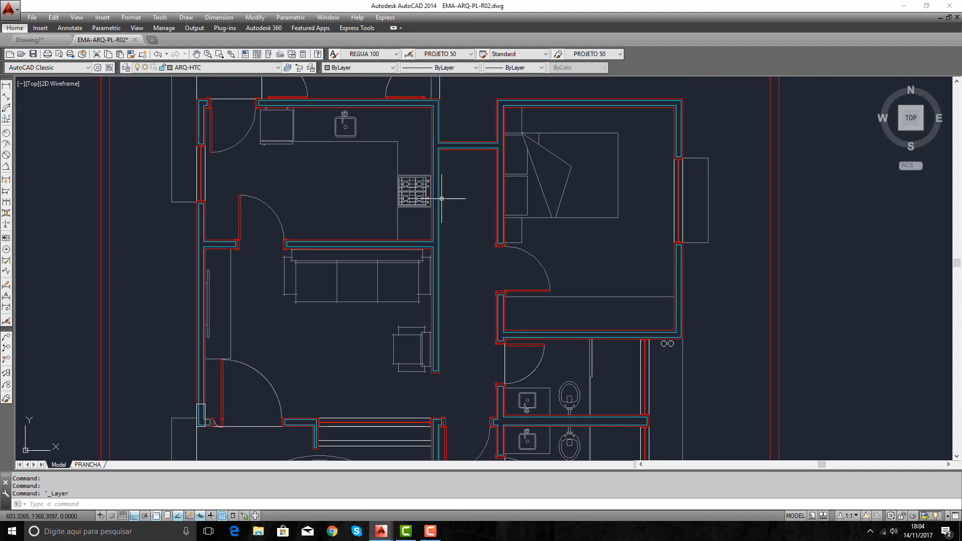
{"action": "left_click", "coordinate": [275, 67]}
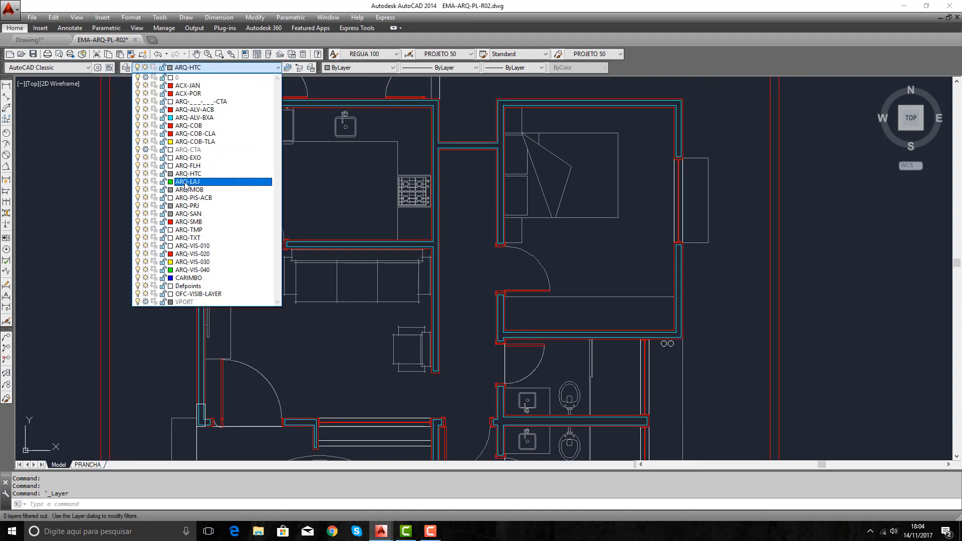
{"action": "left_click", "coordinate": [145, 189]}
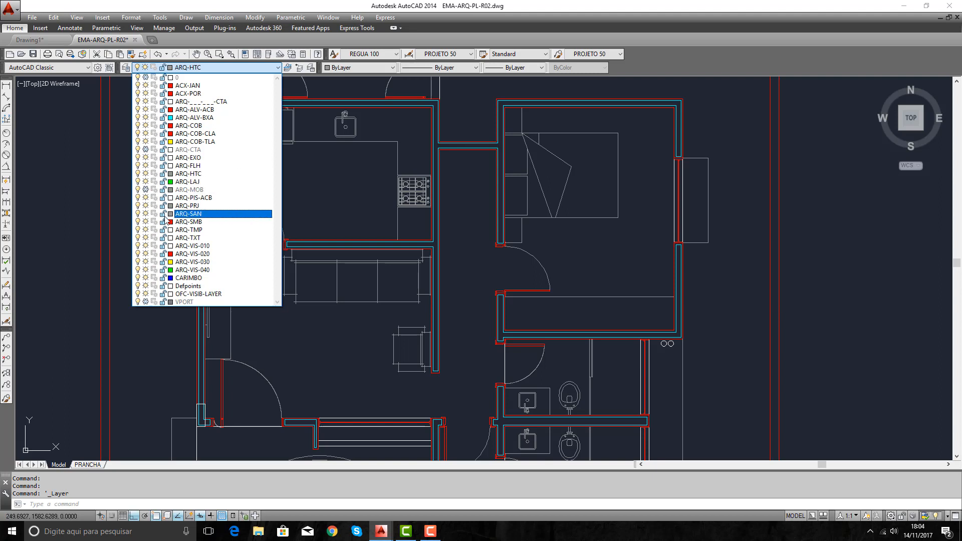
{"action": "left_click", "coordinate": [145, 213]}
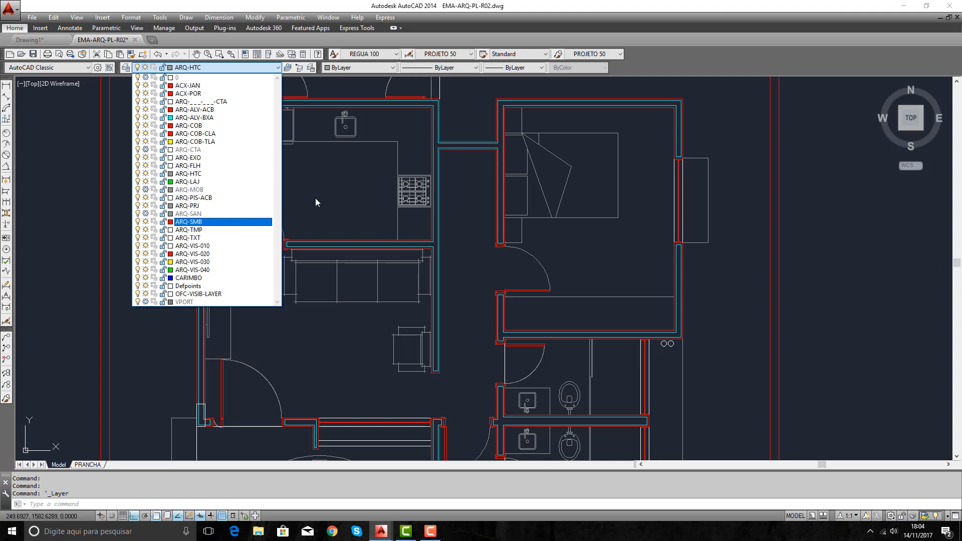
{"action": "left_click", "coordinate": [338, 214]}
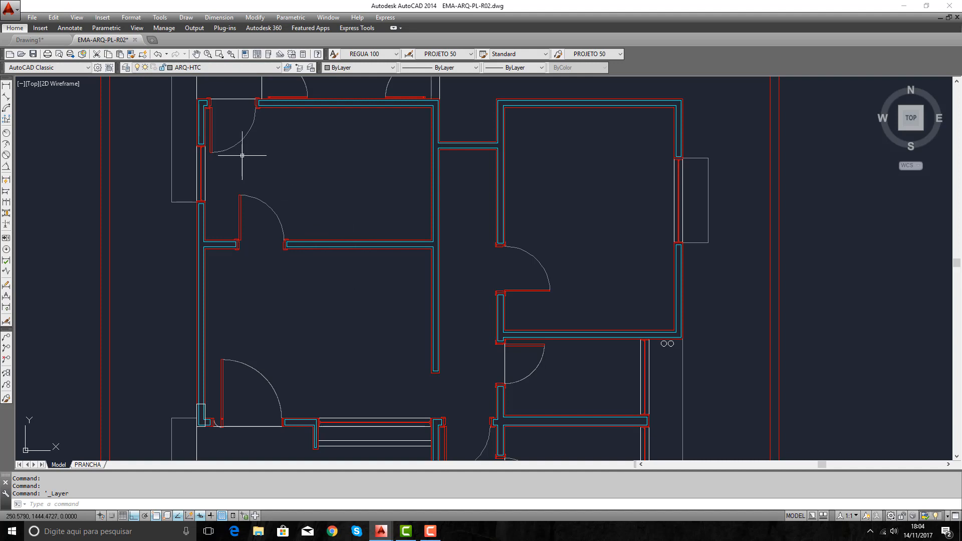
{"action": "left_click", "coordinate": [278, 68]}
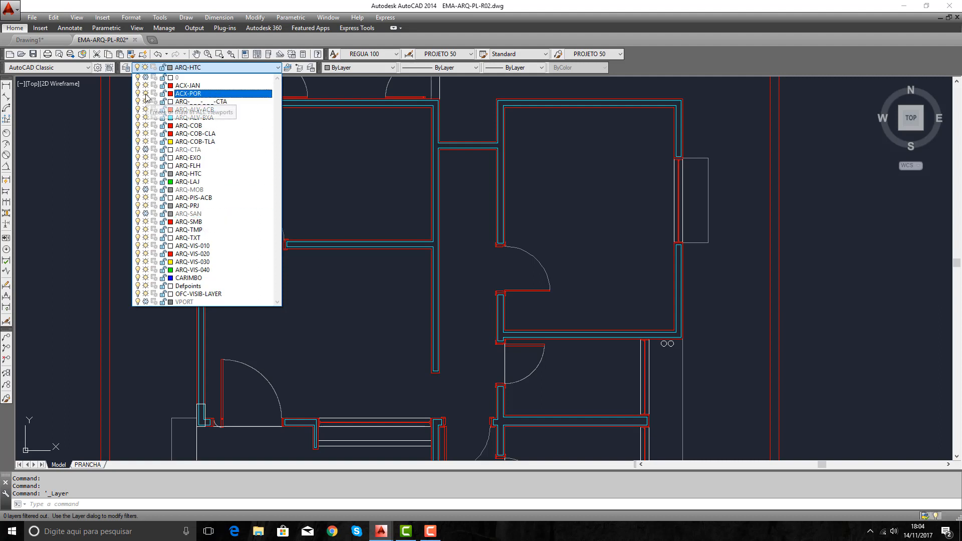
{"action": "left_click", "coordinate": [363, 187]}
Stretch the horizontal wall between the kitchen and the living room downward to enlarge the kitchen.
{"action": "type", "text": "S"}
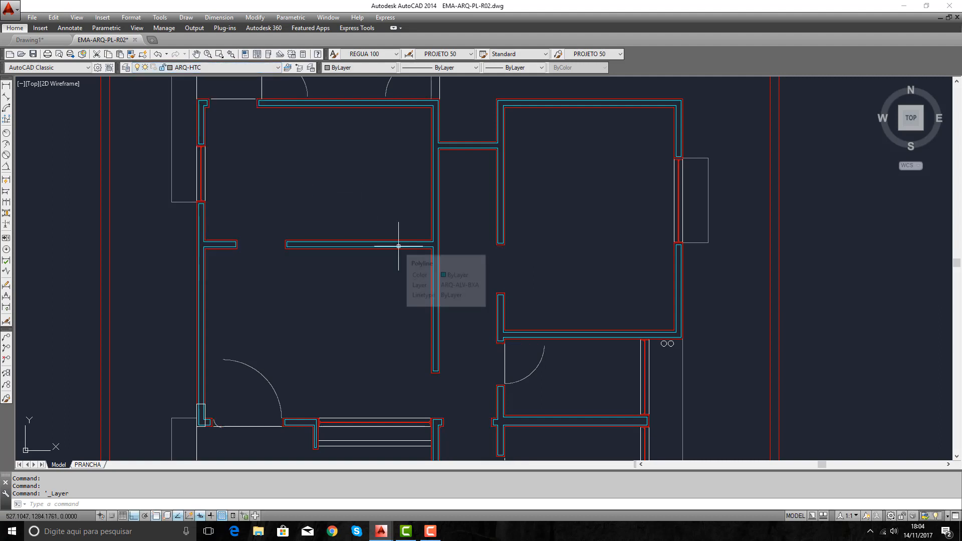
{"action": "key", "text": "Return"}
{"action": "left_click", "coordinate": [468, 219]}
{"action": "left_click", "coordinate": [202, 256]}
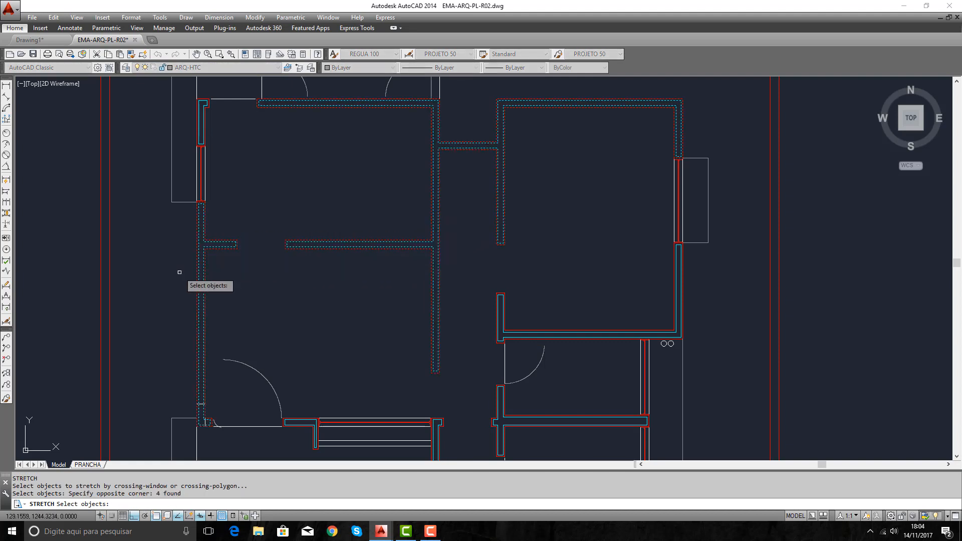
{"action": "key", "text": "Return"}
{"action": "left_click", "coordinate": [311, 280]}
{"action": "left_click", "coordinate": [309, 318]}
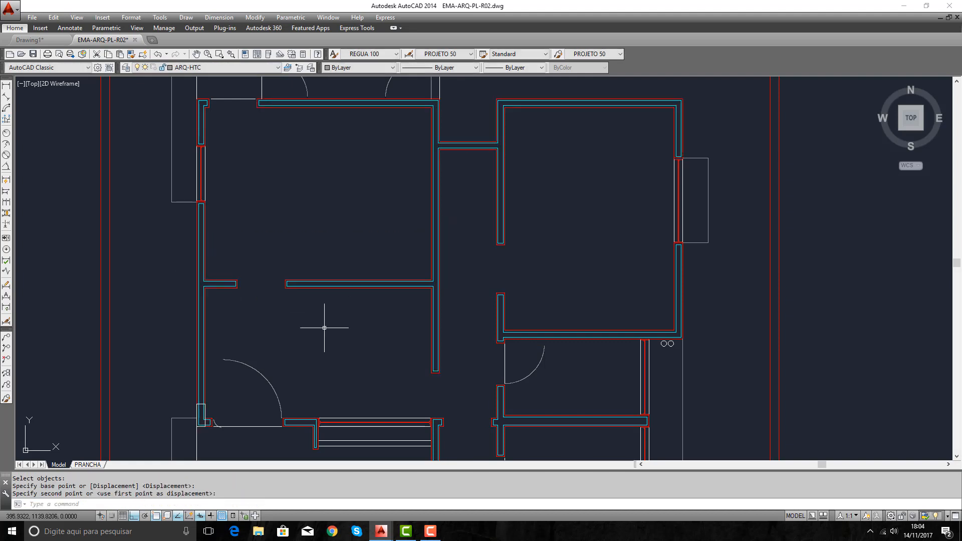
Stretch the doorway in the wall between kitchen and living room to the right, and undo both wall stretches.
{"action": "type", "text": "S"}
{"action": "key", "text": "Return"}
{"action": "left_click", "coordinate": [314, 249]}
{"action": "left_click", "coordinate": [230, 307]}
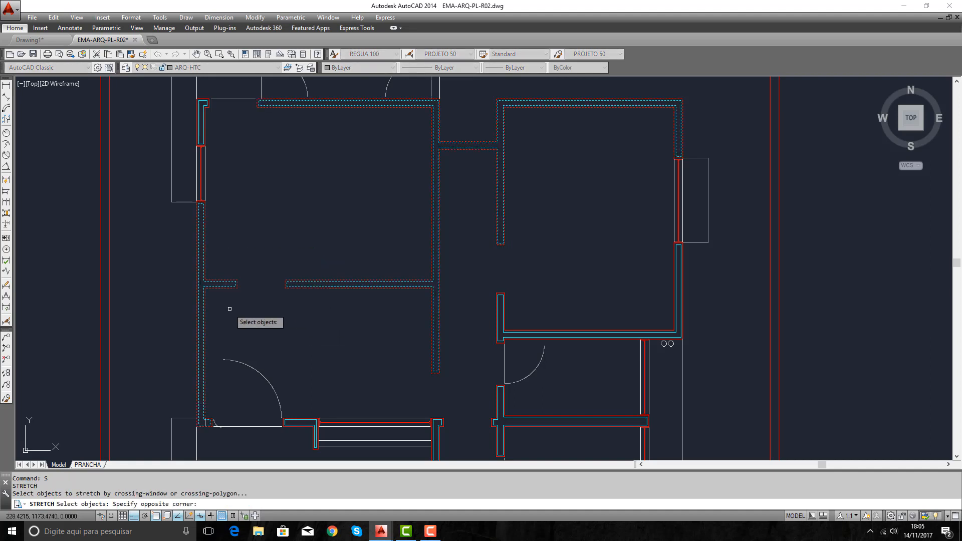
{"action": "key", "text": "Return"}
{"action": "left_click", "coordinate": [253, 325]}
{"action": "left_click", "coordinate": [306, 327]}
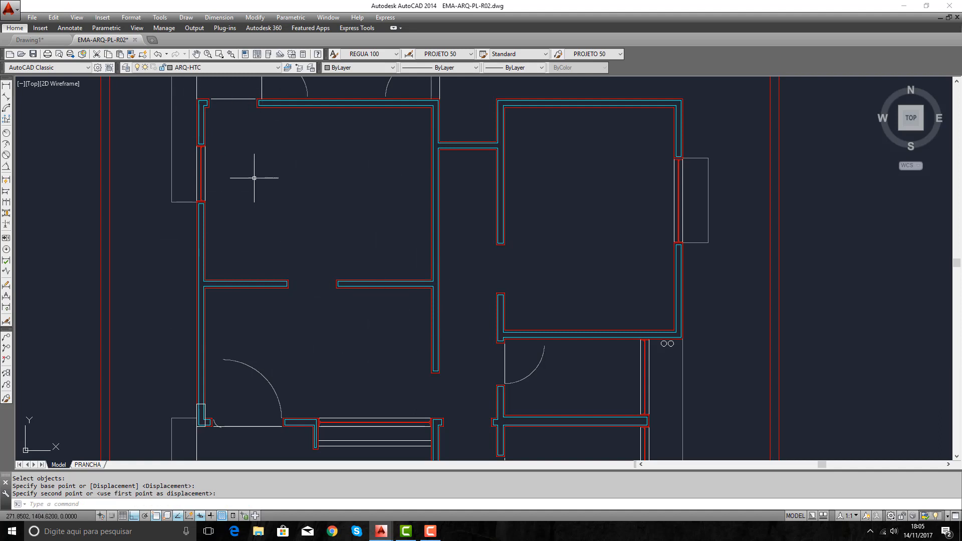
{"action": "left_click", "coordinate": [159, 56]}
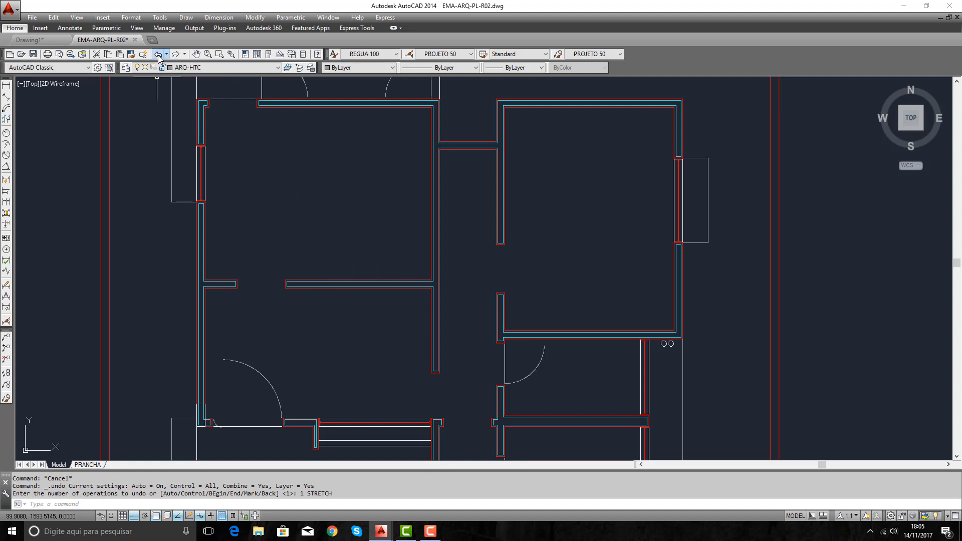
Thaw the door layer ACX-POR and the layer ARQ-CTA.
{"action": "scroll", "coordinate": [351, 266], "scroll_direction": "down", "scroll_amount": 4}
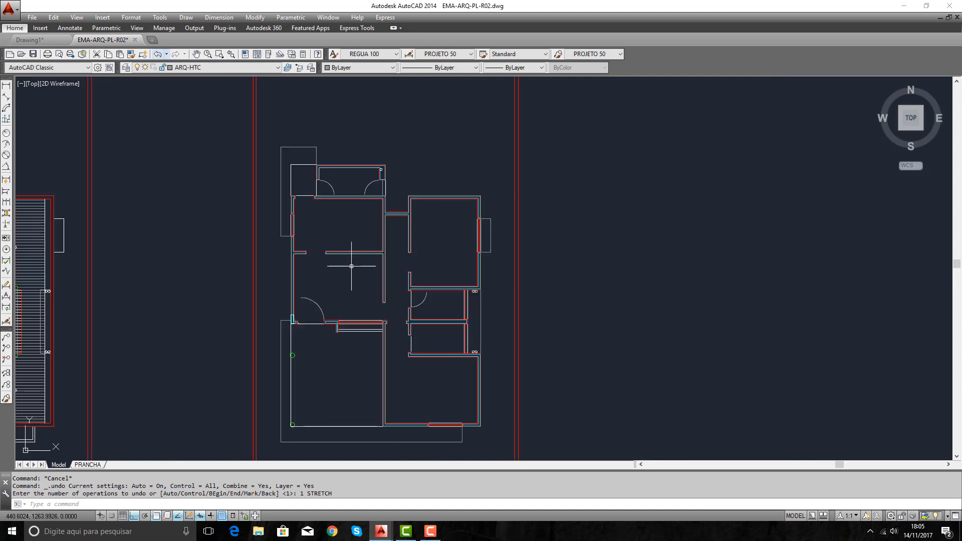
{"action": "middle_click_drag", "start_coordinate": [351, 266], "coordinate": [348, 239]}
{"action": "left_click", "coordinate": [278, 68]}
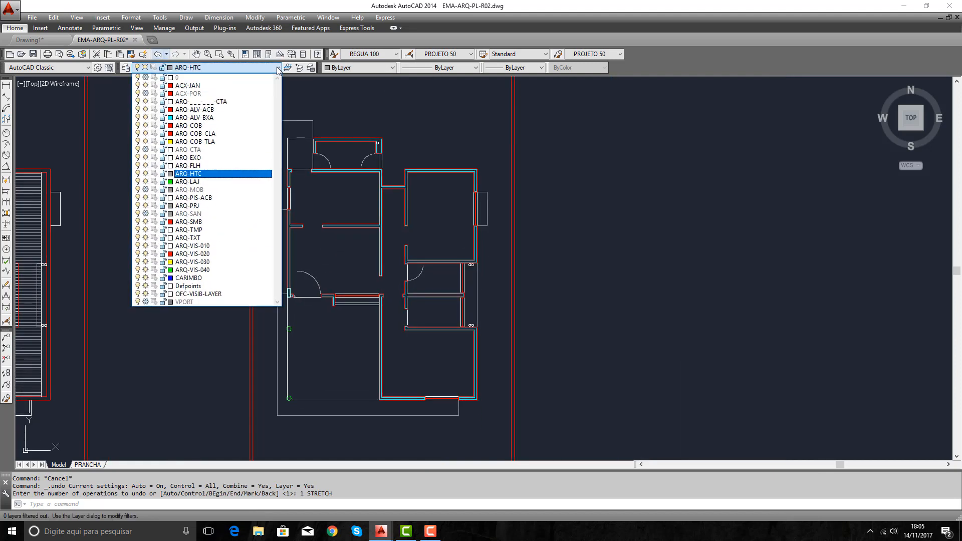
{"action": "left_click", "coordinate": [145, 149]}
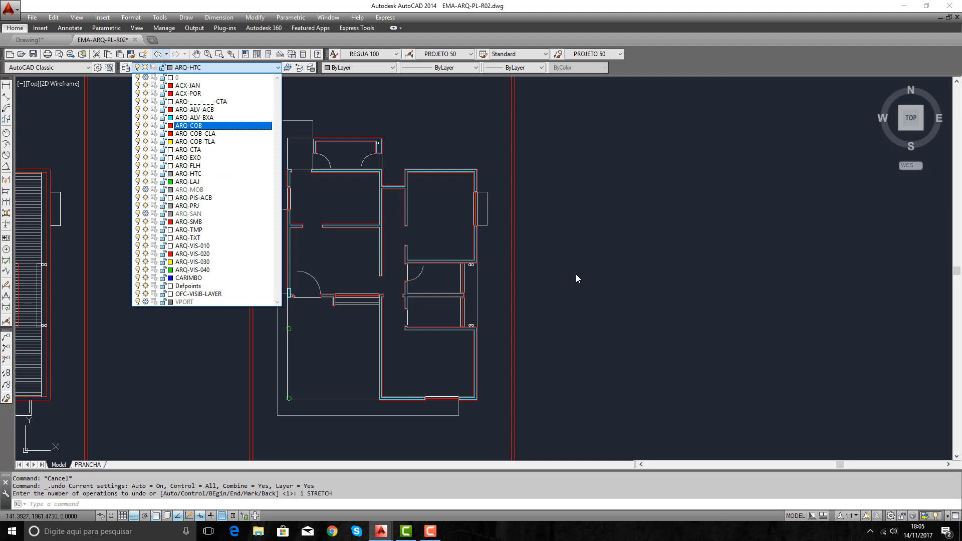
{"action": "left_click", "coordinate": [547, 309]}
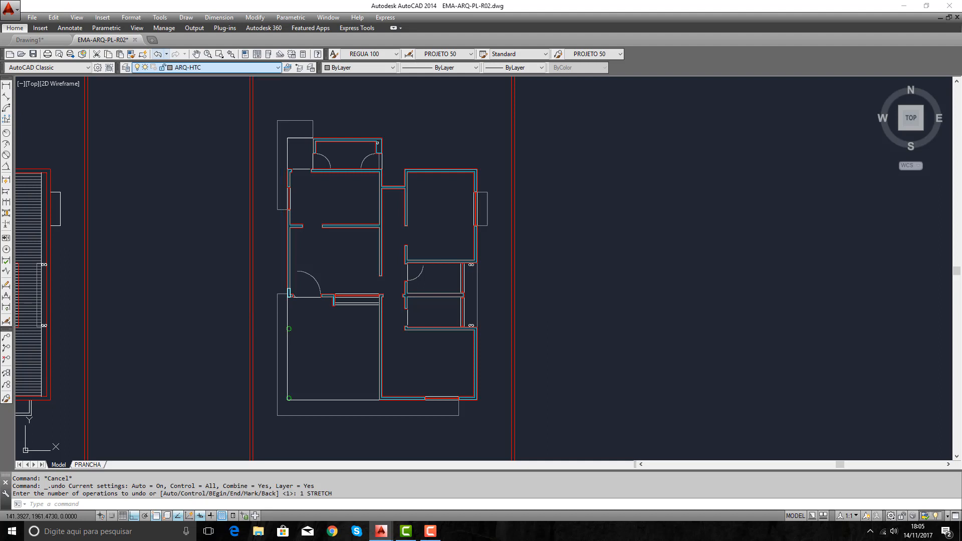
{"action": "scroll", "coordinate": [362, 200], "scroll_direction": "up", "scroll_amount": 2}
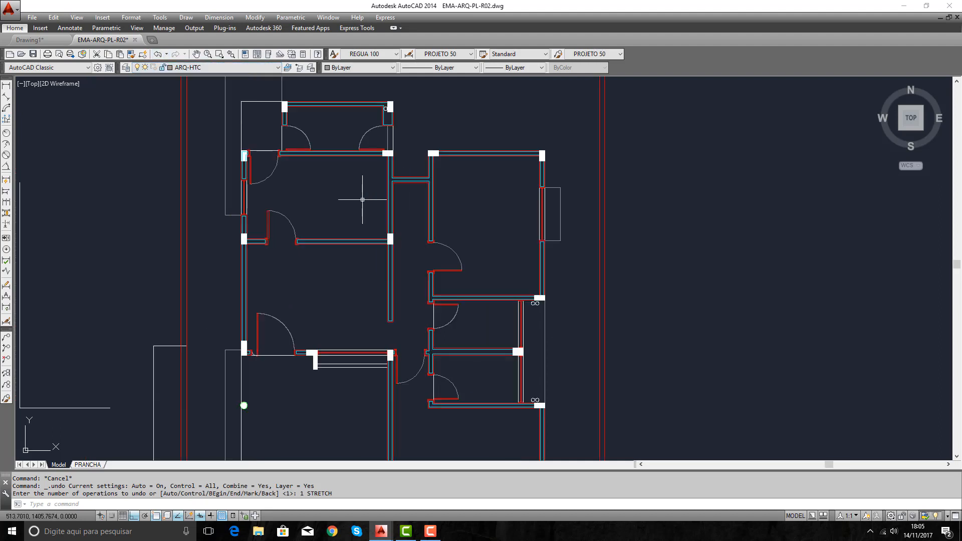
Freeze the layer ARQ-CTA to hide the solid column fills in the floor plan.
{"action": "left_click", "coordinate": [275, 67]}
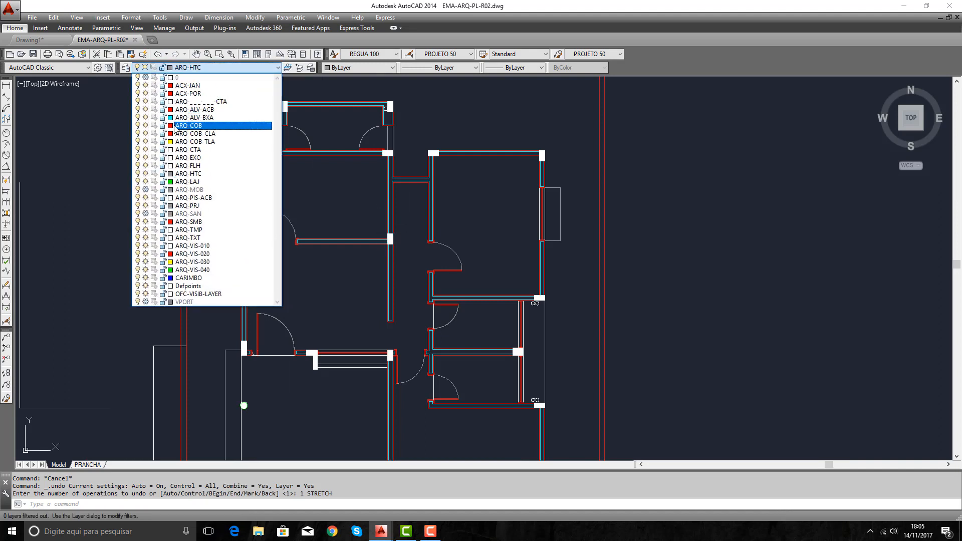
{"action": "left_click", "coordinate": [144, 151]}
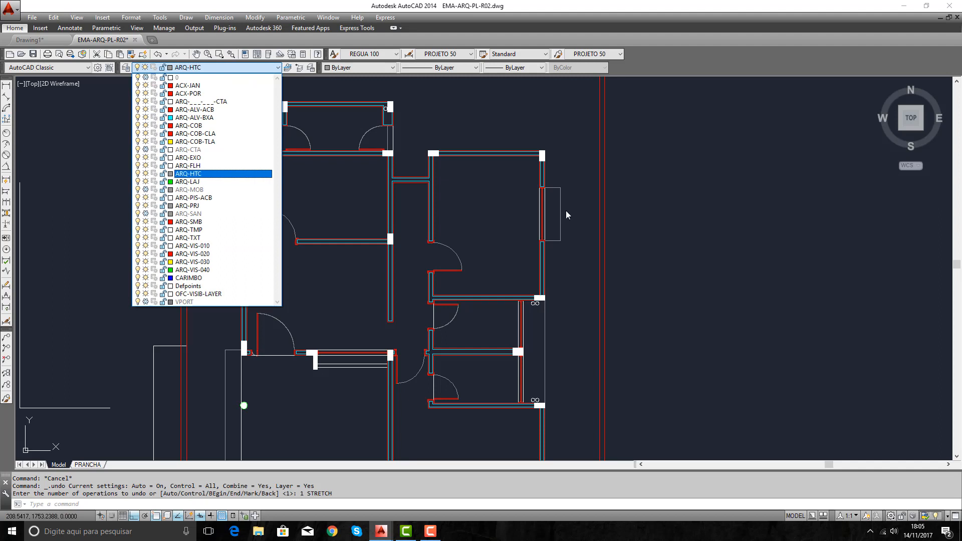
{"action": "left_click", "coordinate": [697, 203]}
{"action": "scroll", "coordinate": [407, 207], "scroll_direction": "down", "scroll_amount": 1}
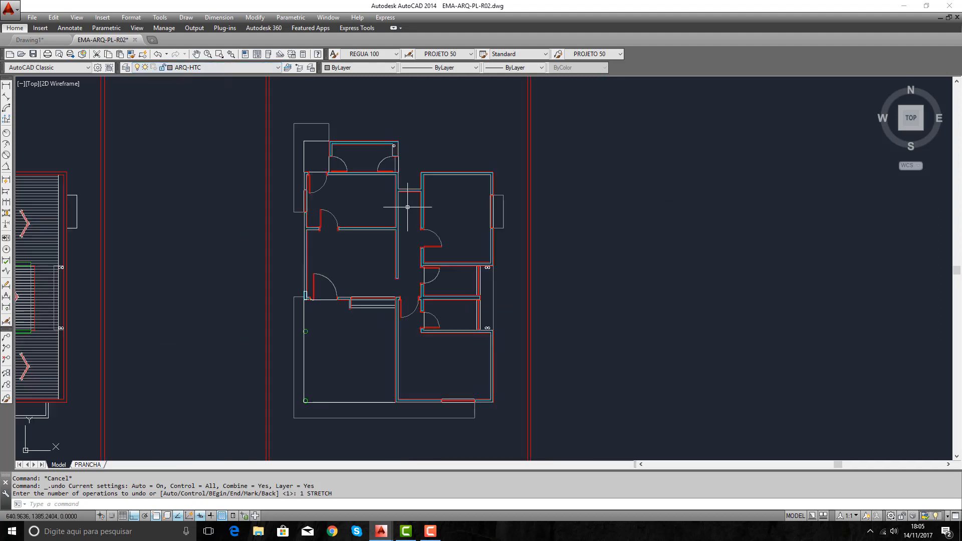
Thaw the furniture layer ARQ-MOB and the fixtures layer ARQ-SAN.
{"action": "left_click", "coordinate": [277, 68]}
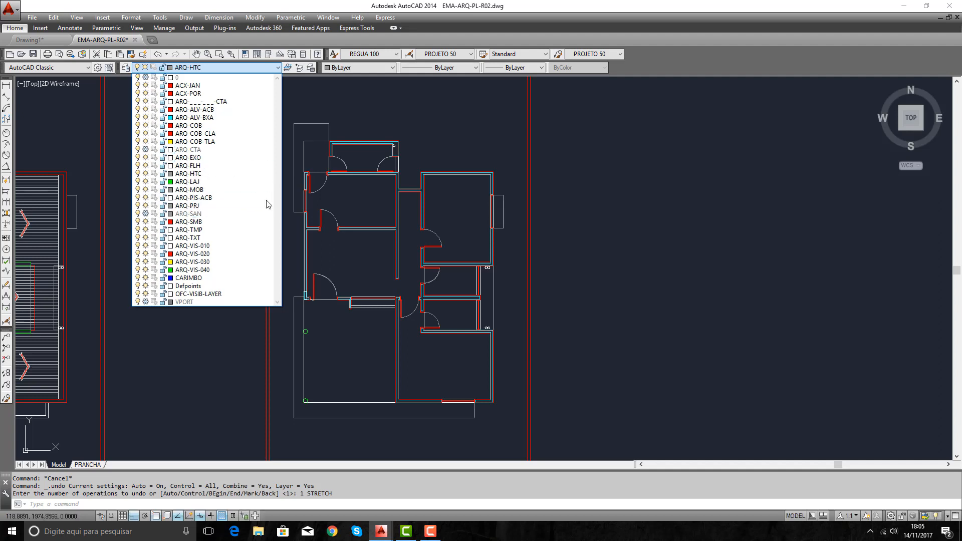
{"action": "left_click", "coordinate": [437, 135]}
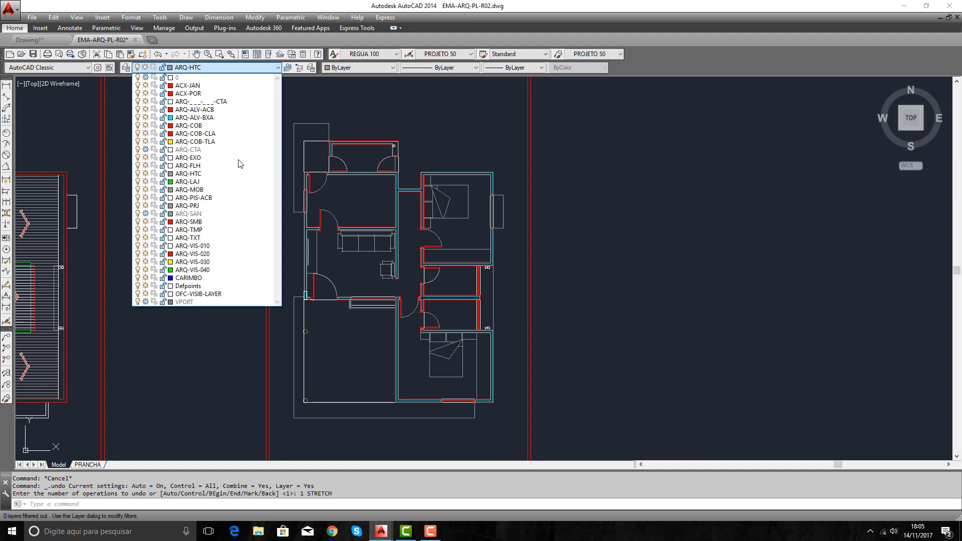
{"action": "left_click", "coordinate": [145, 214]}
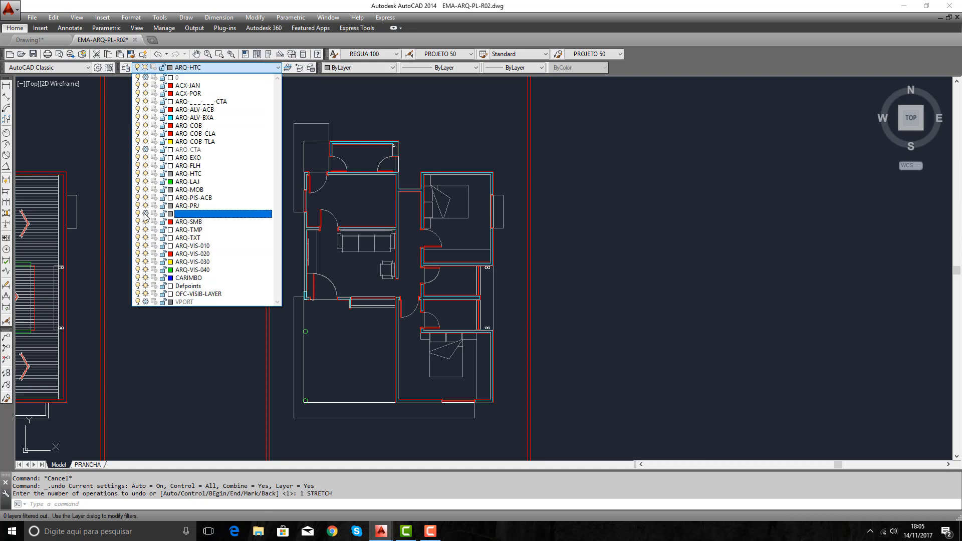
{"action": "left_click", "coordinate": [582, 155]}
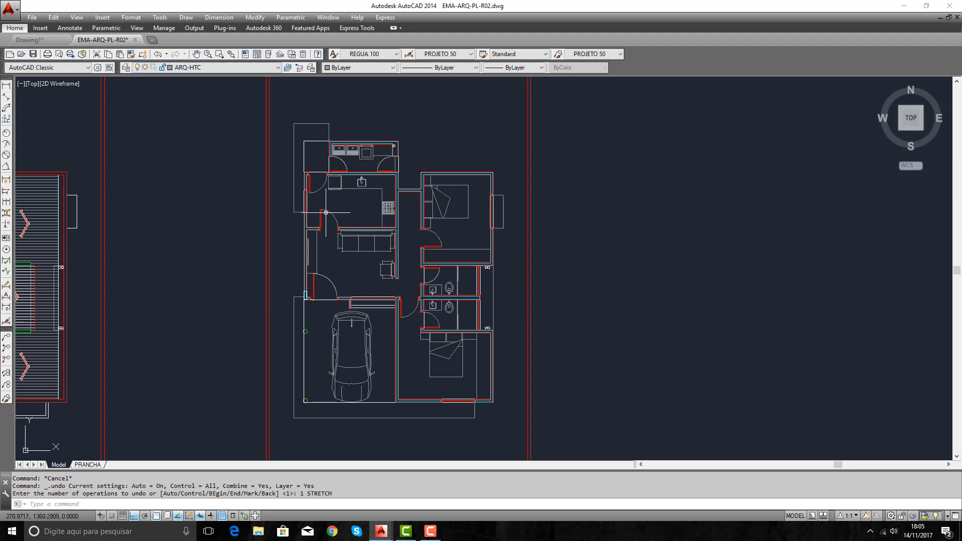
Examine the site plan, roof plan, floor plan, sections and elevations laid out across the drawing.
{"action": "scroll", "coordinate": [326, 210], "scroll_direction": "down", "scroll_amount": 5}
{"action": "middle_click_drag", "start_coordinate": [286, 273], "coordinate": [322, 155]}
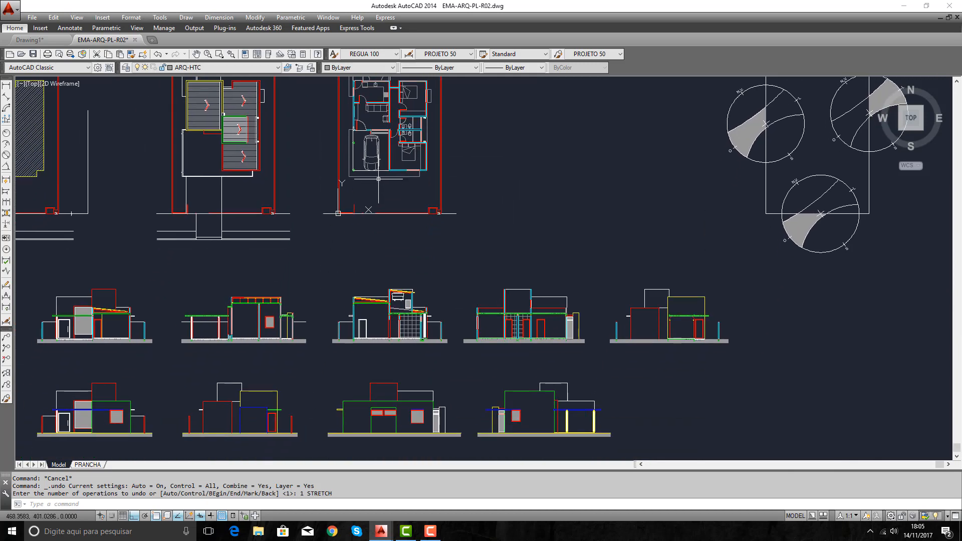
{"action": "middle_click_drag", "start_coordinate": [379, 179], "coordinate": [336, 285]}
{"action": "mouse_move", "coordinate": [253, 276]}
{"action": "middle_mouse_down"}
{"action": "mouse_move", "coordinate": [340, 179]}
{"action": "mouse_move", "coordinate": [328, 283]}
{"action": "middle_mouse_up"}
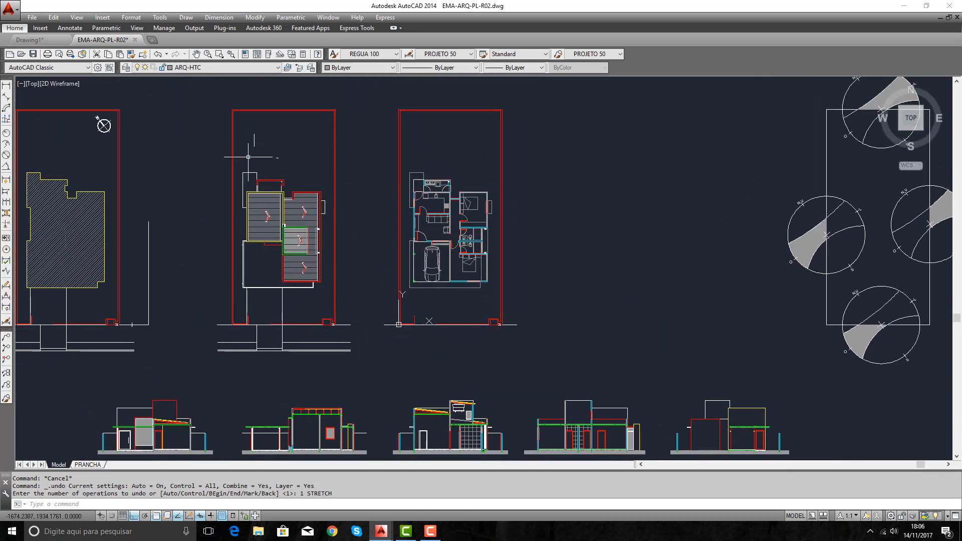
{"action": "scroll", "coordinate": [271, 223], "scroll_direction": "up", "scroll_amount": 2}
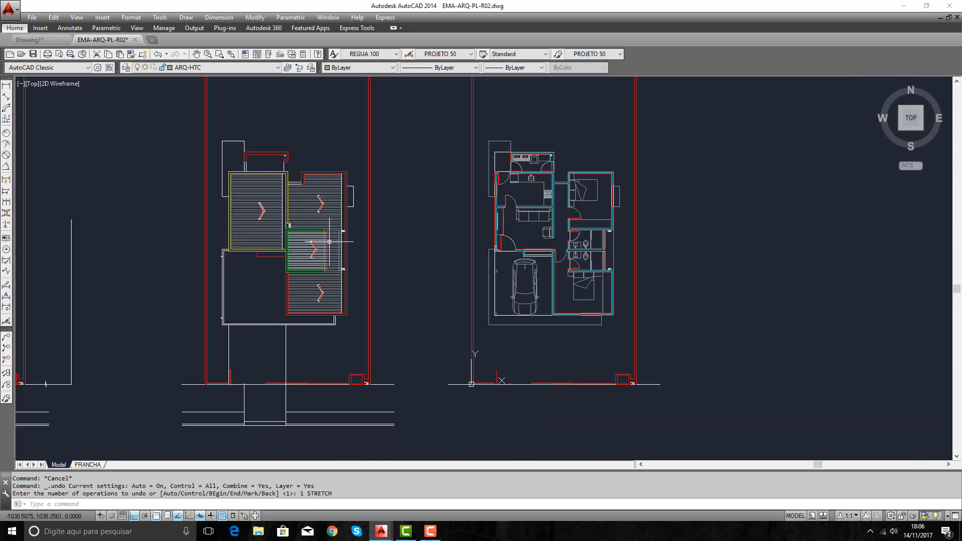
{"action": "middle_click_drag", "start_coordinate": [339, 328], "coordinate": [389, 288]}
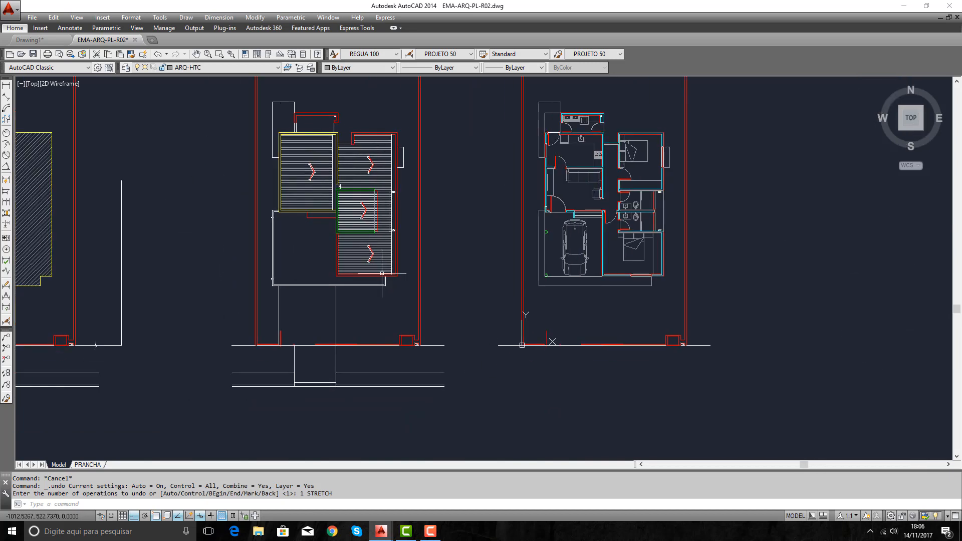
{"action": "scroll", "coordinate": [309, 172], "scroll_direction": "up", "scroll_amount": 1}
{"action": "scroll", "coordinate": [359, 187], "scroll_direction": "down", "scroll_amount": 3}
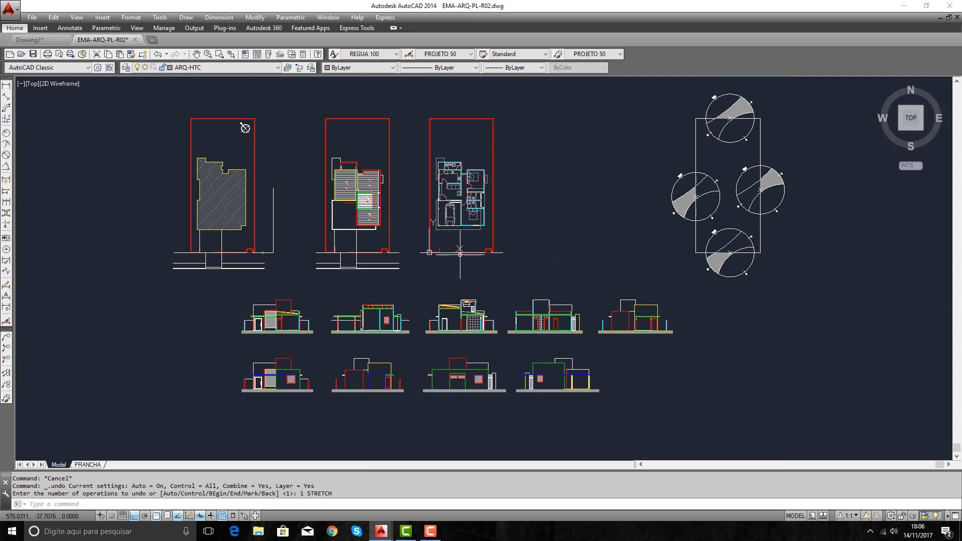
Inspect the concrete hatch of the ceiling slab and beams in the second section, and clear the selection.
{"action": "scroll", "coordinate": [367, 321], "scroll_direction": "up", "scroll_amount": 3}
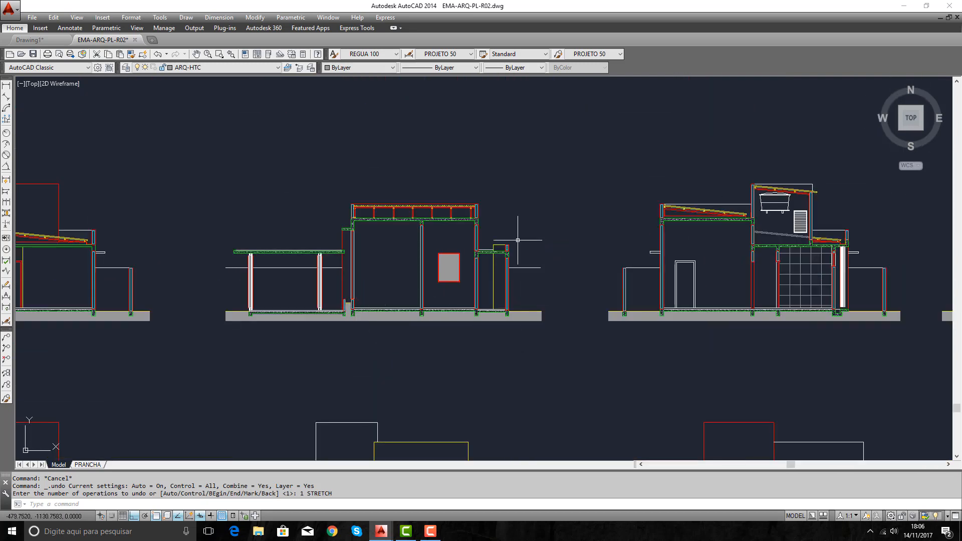
{"action": "scroll", "coordinate": [432, 241], "scroll_direction": "up", "scroll_amount": 3}
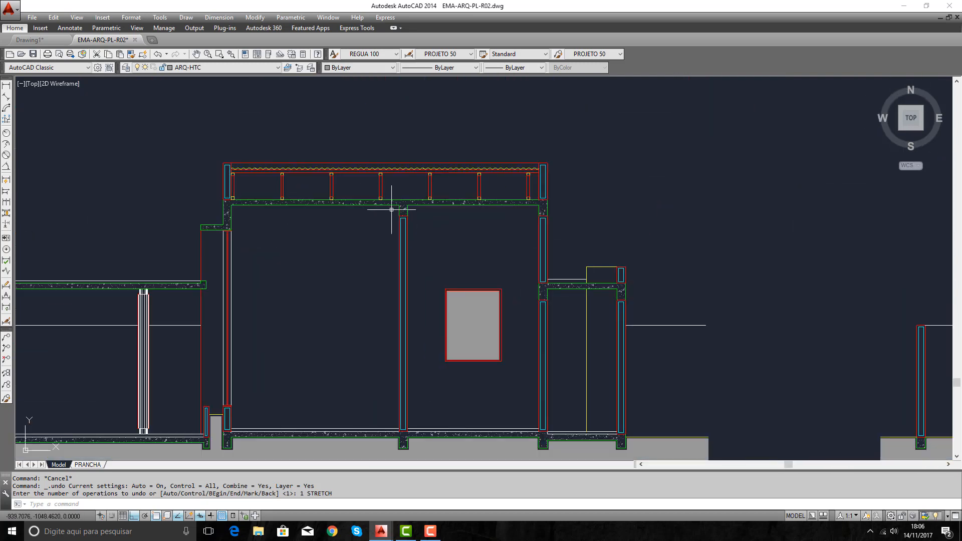
{"action": "left_click", "coordinate": [404, 210]}
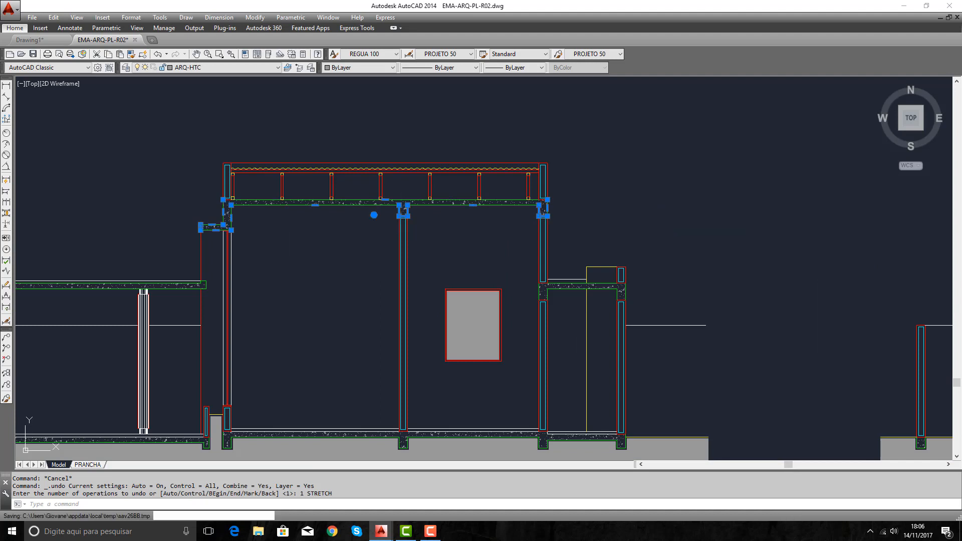
{"action": "key", "text": "Escape"}
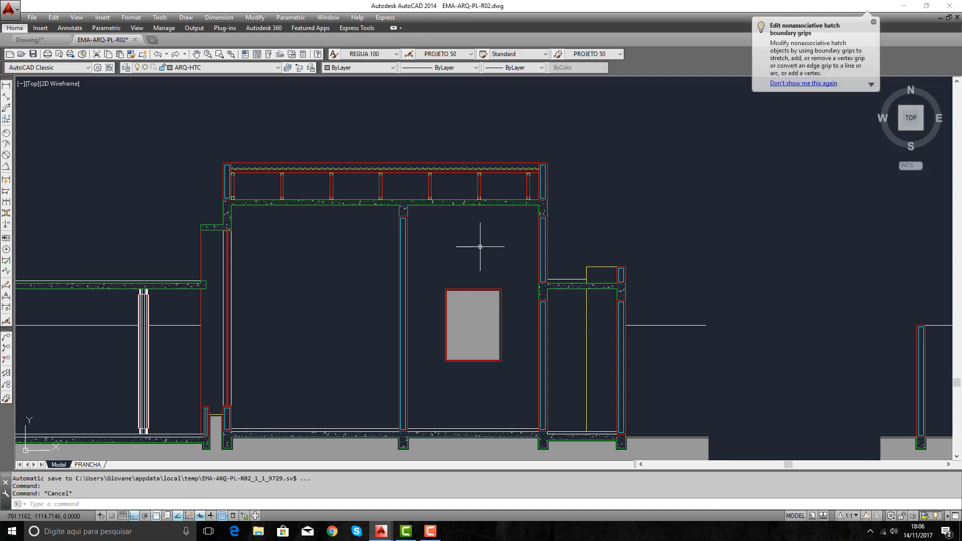
Turn the current hatch layer ARQ-HTC off and back on to show its effect on the section.
{"action": "left_click", "coordinate": [278, 67]}
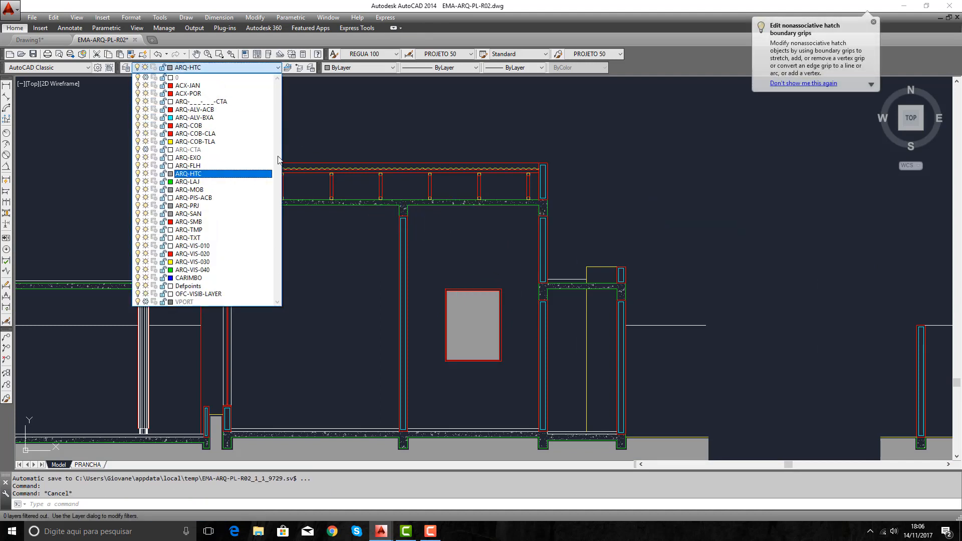
{"action": "left_click", "coordinate": [145, 174]}
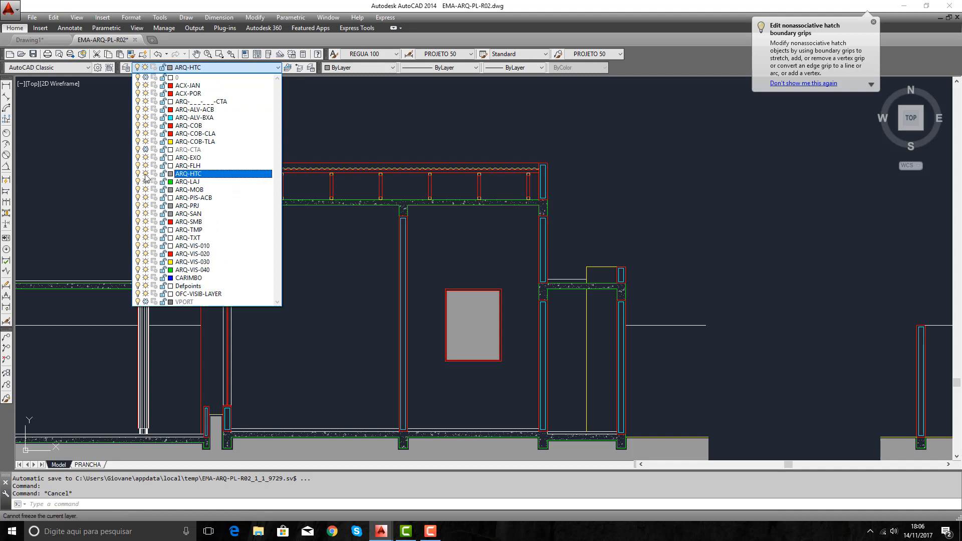
{"action": "left_click", "coordinate": [137, 173]}
{"action": "left_click", "coordinate": [418, 131]}
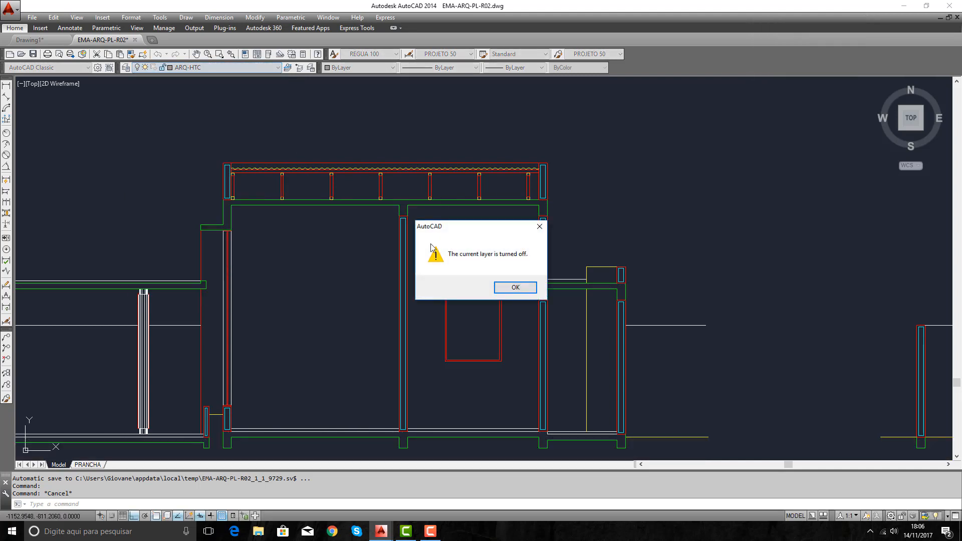
{"action": "left_click", "coordinate": [515, 287]}
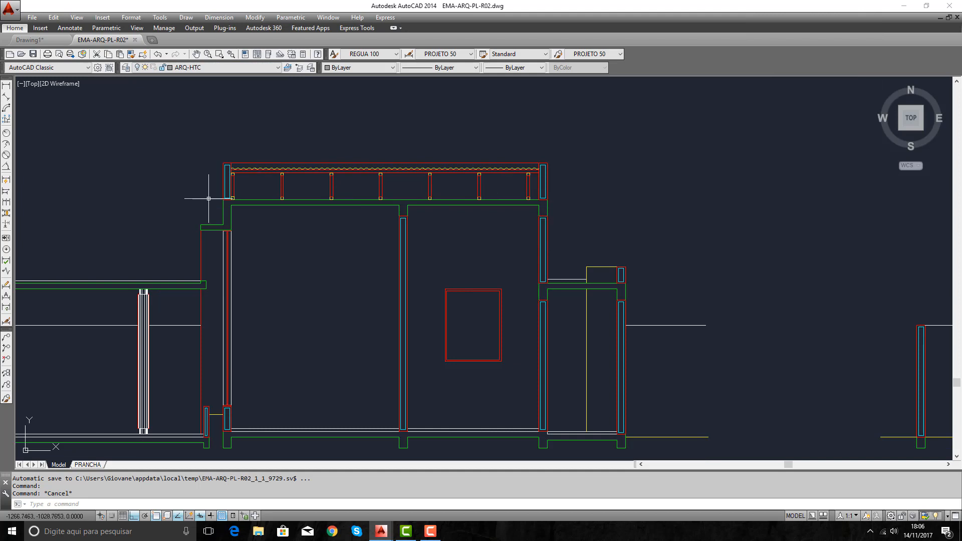
{"action": "left_click", "coordinate": [279, 69]}
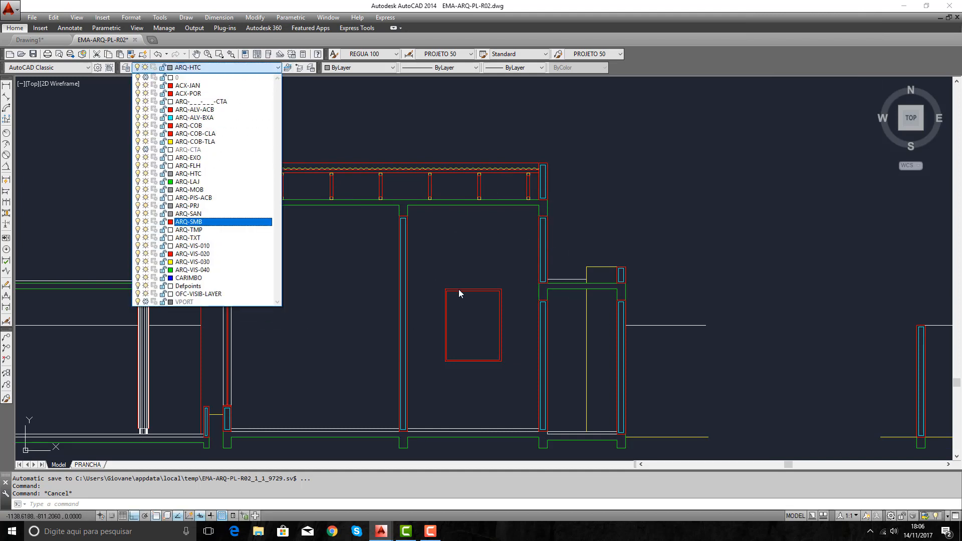
Examine the roof plan and floor plan together with the sections and elevations below them.
{"action": "scroll", "coordinate": [446, 256], "scroll_direction": "down", "scroll_amount": 6}
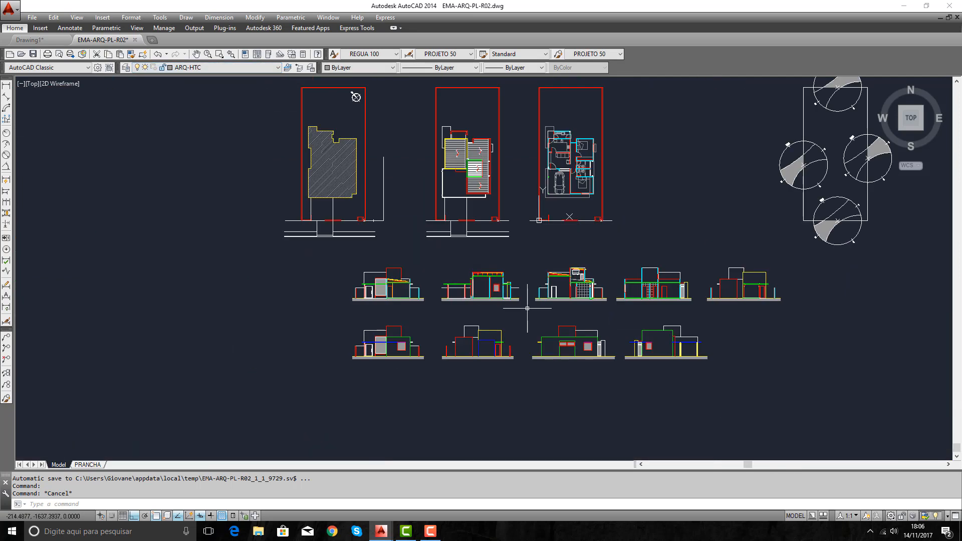
{"action": "scroll", "coordinate": [442, 266], "scroll_direction": "up", "scroll_amount": 2}
{"action": "scroll", "coordinate": [596, 258], "scroll_direction": "up", "scroll_amount": 4}
{"action": "scroll", "coordinate": [596, 258], "scroll_direction": "down", "scroll_amount": 2}
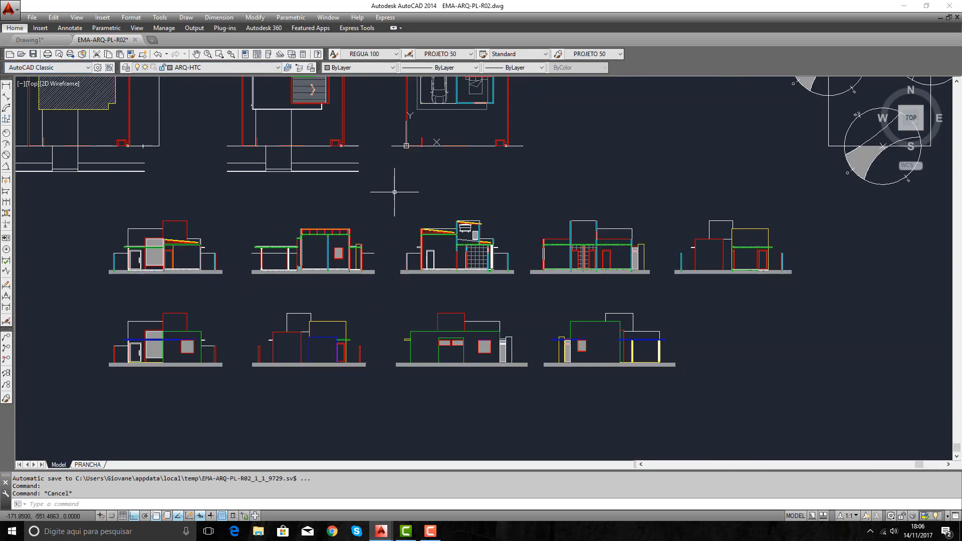
{"action": "middle_click_drag", "start_coordinate": [393, 192], "coordinate": [337, 336]}
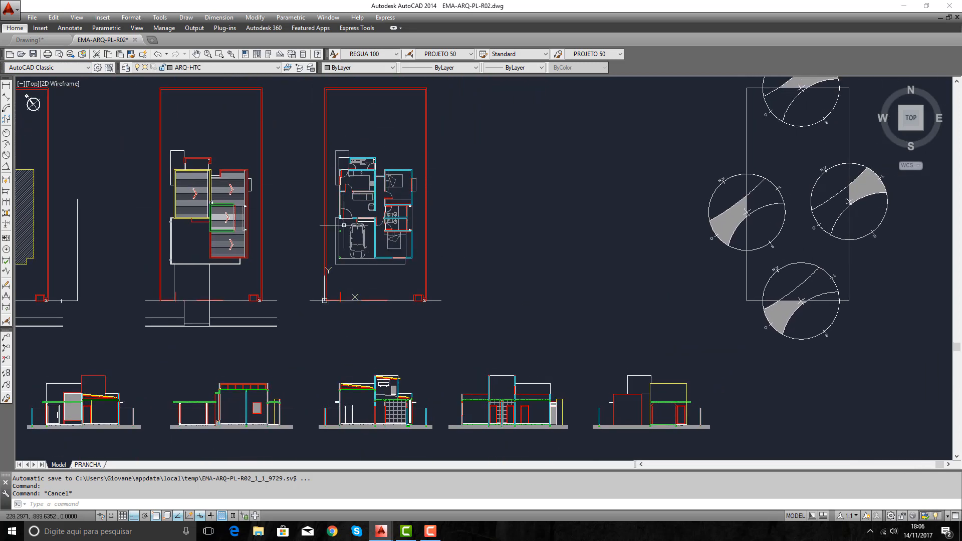
{"action": "scroll", "coordinate": [352, 214], "scroll_direction": "up", "scroll_amount": 2}
{"action": "left_click_drag", "start_coordinate": [323, 176], "coordinate": [364, 245]}
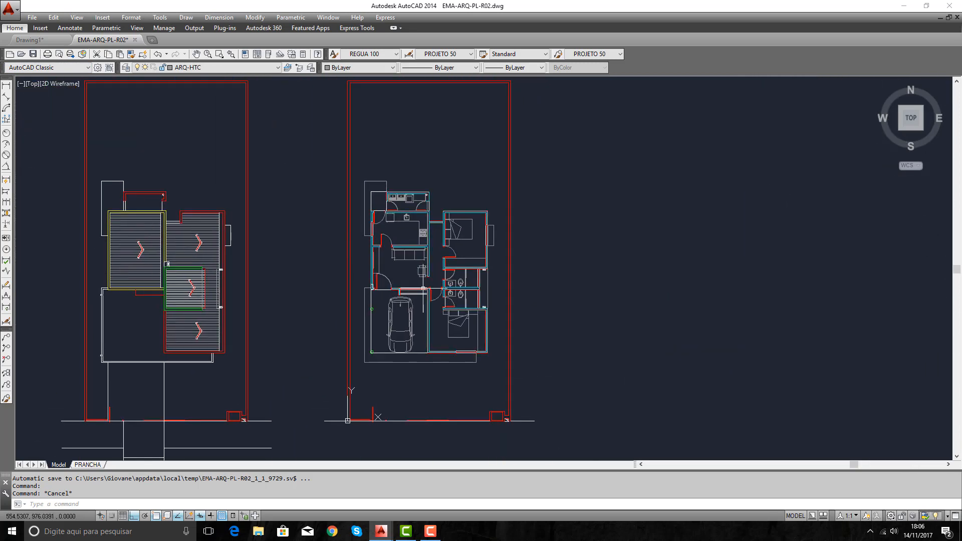
Switch to the empty drawing Drawing1, keeping the house project open, and inspect its layer list.
{"action": "left_click", "coordinate": [135, 40]}
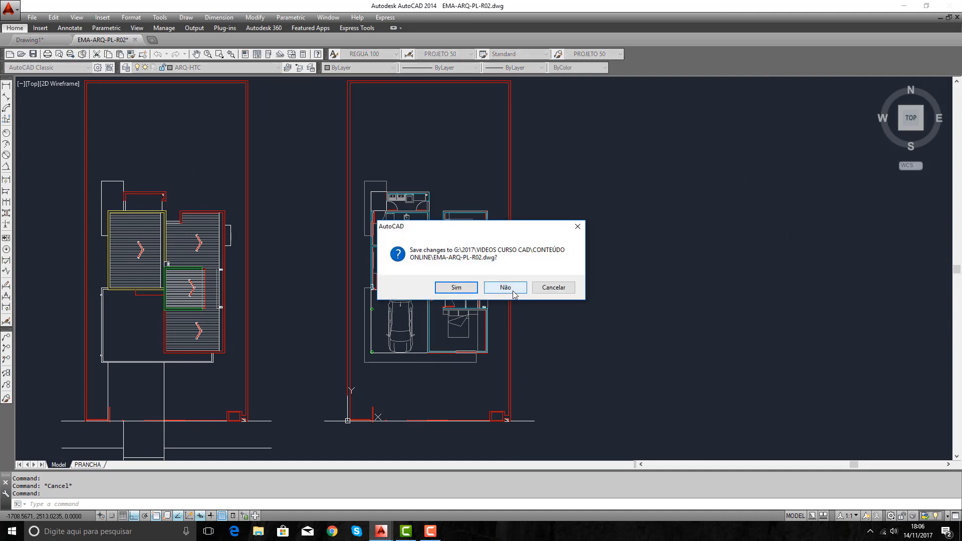
{"action": "left_click", "coordinate": [553, 288]}
{"action": "left_click", "coordinate": [56, 42]}
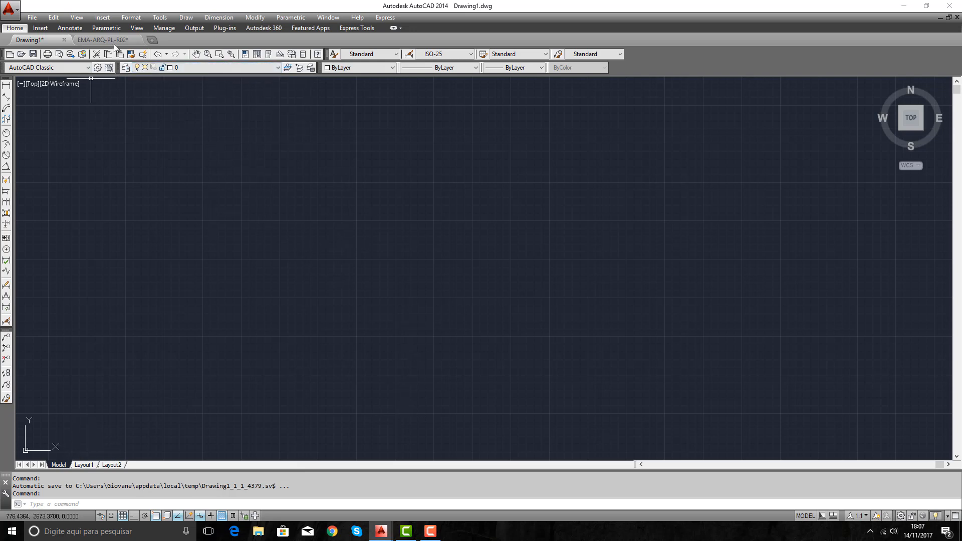
{"action": "left_click", "coordinate": [126, 69]}
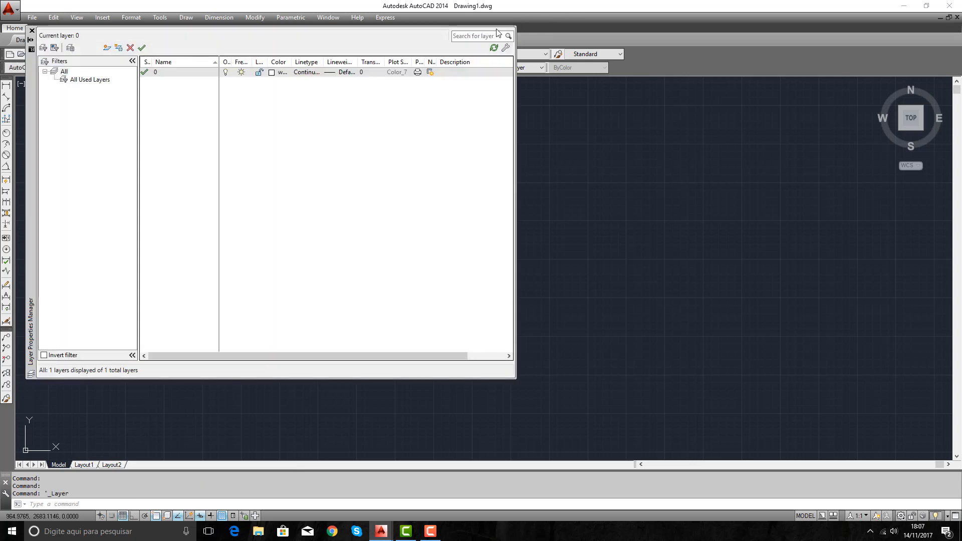
{"action": "left_click", "coordinate": [31, 30]}
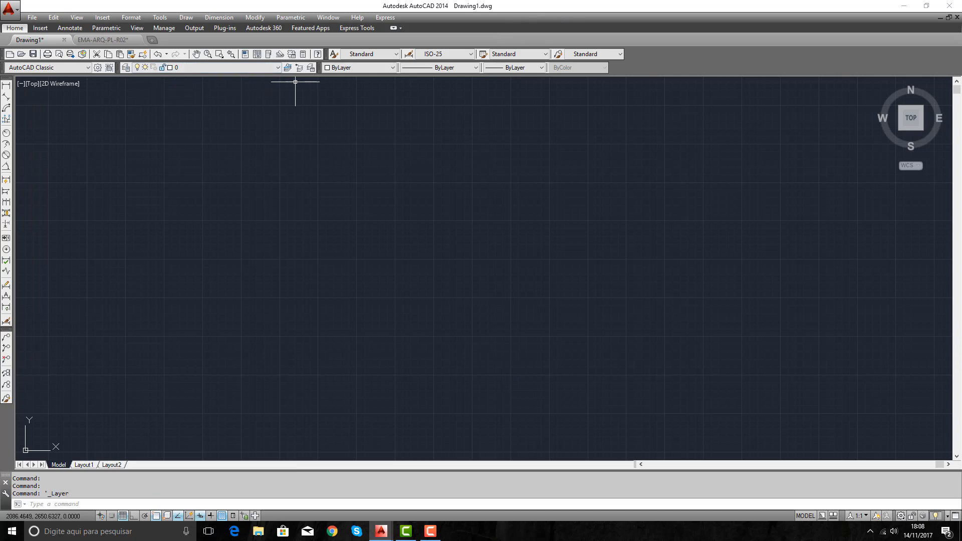
Create a new layer named Parede in the Layer Properties Manager.
{"action": "left_click", "coordinate": [126, 68]}
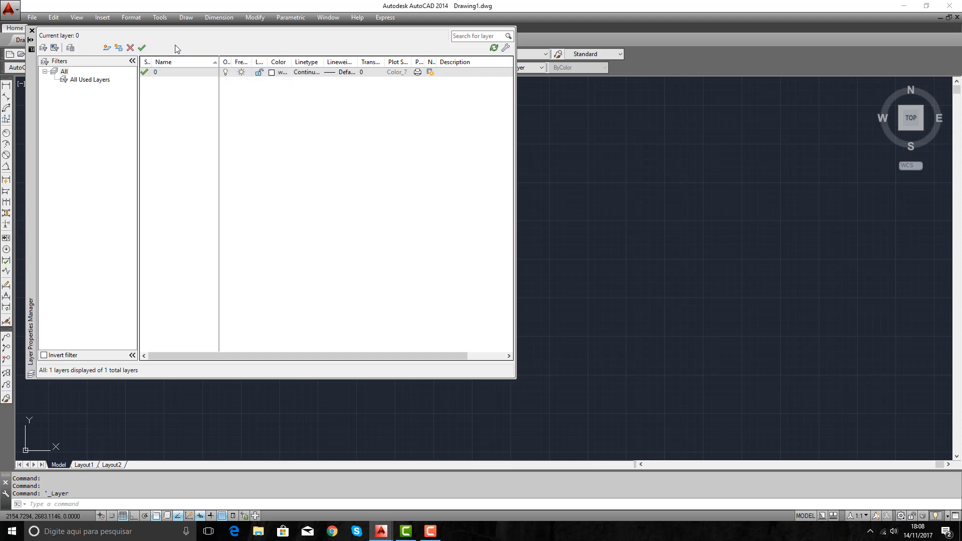
{"action": "left_click", "coordinate": [107, 47]}
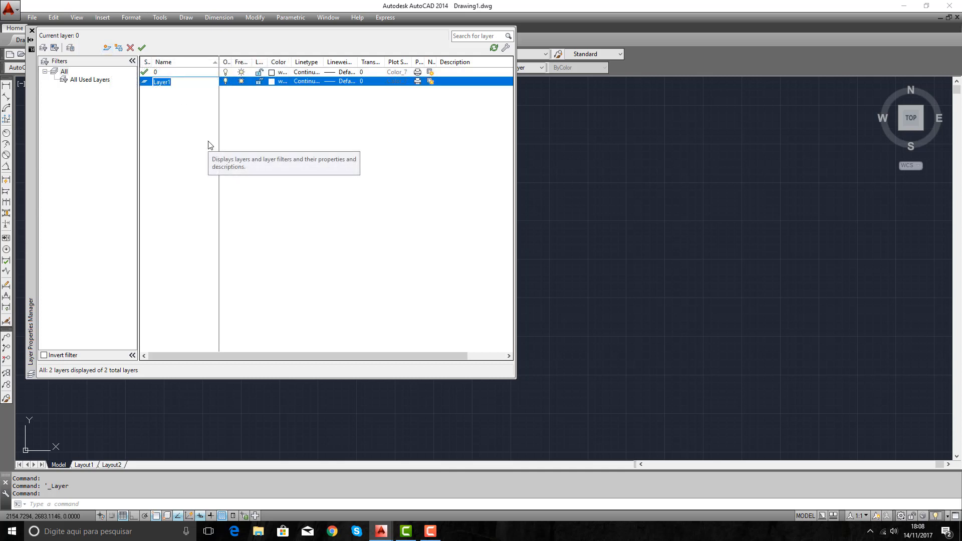
{"action": "type", "text": "Parede"}
{"action": "key", "text": "Return"}
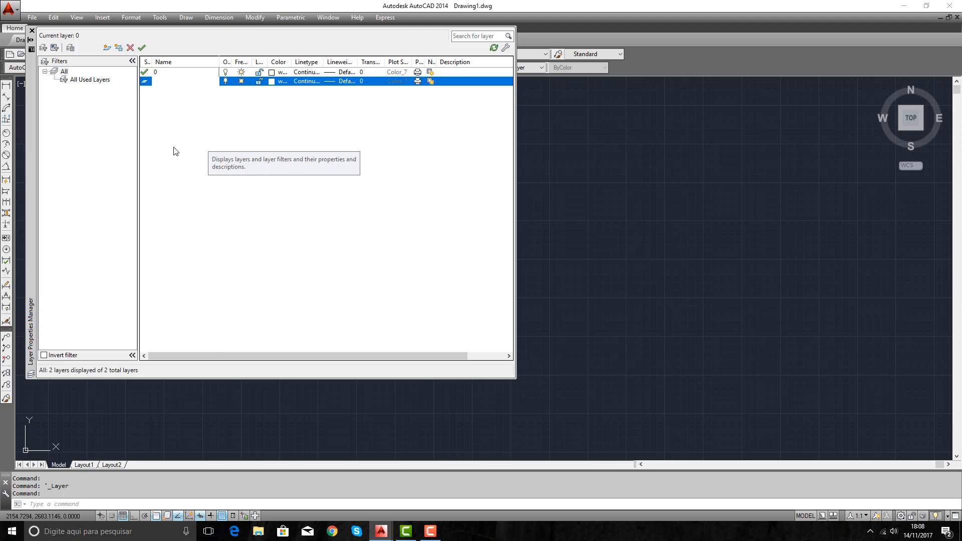
Create two more layers named Janela and Porta.
{"action": "left_click", "coordinate": [107, 49]}
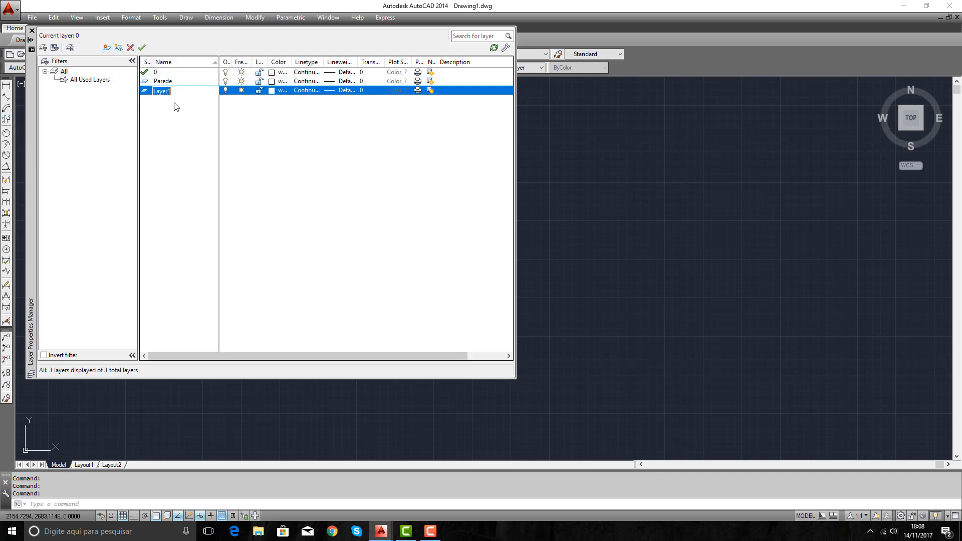
{"action": "type", "text": "Janela"}
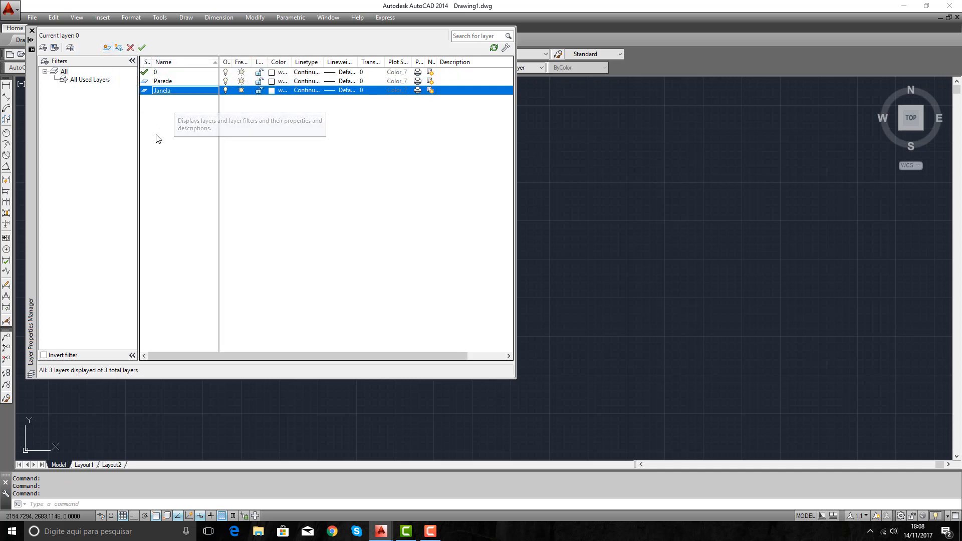
{"action": "left_click", "coordinate": [106, 48]}
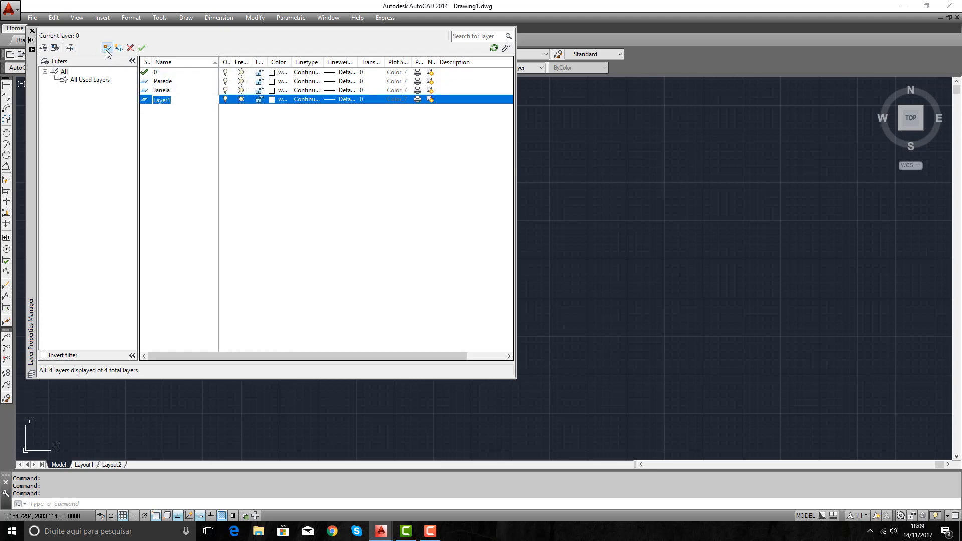
{"action": "type", "text": "Porta"}
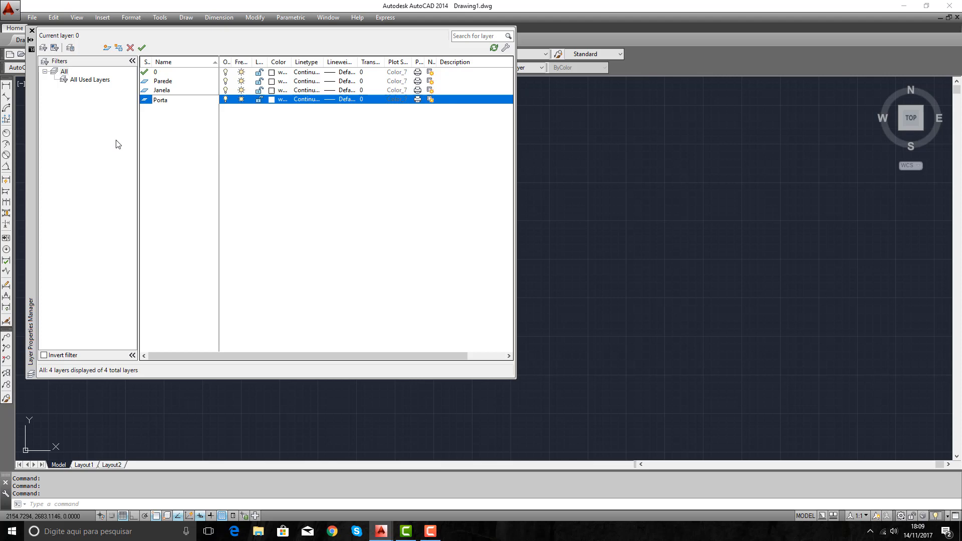
{"action": "key", "text": "Return"}
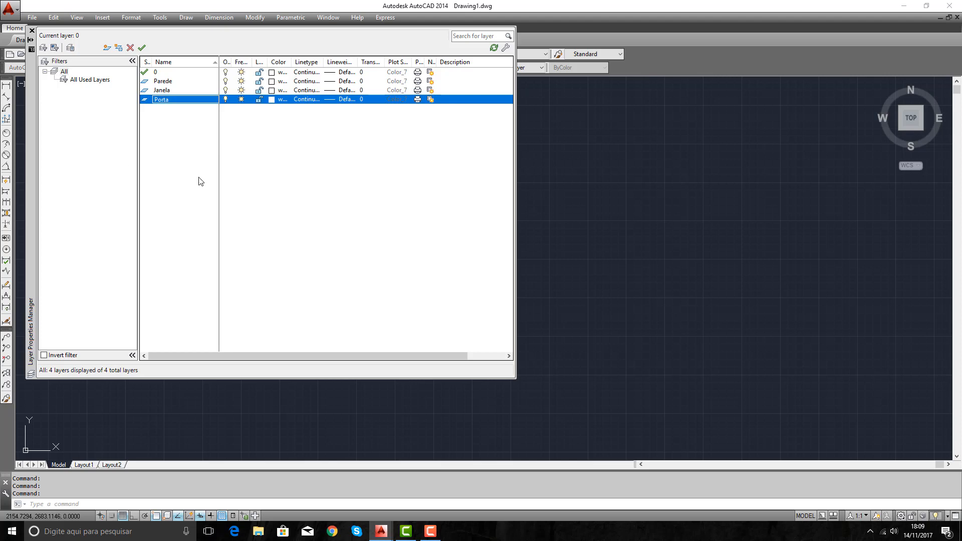
Add the layers Projeção and Cotas to the layer list.
{"action": "left_click", "coordinate": [107, 47]}
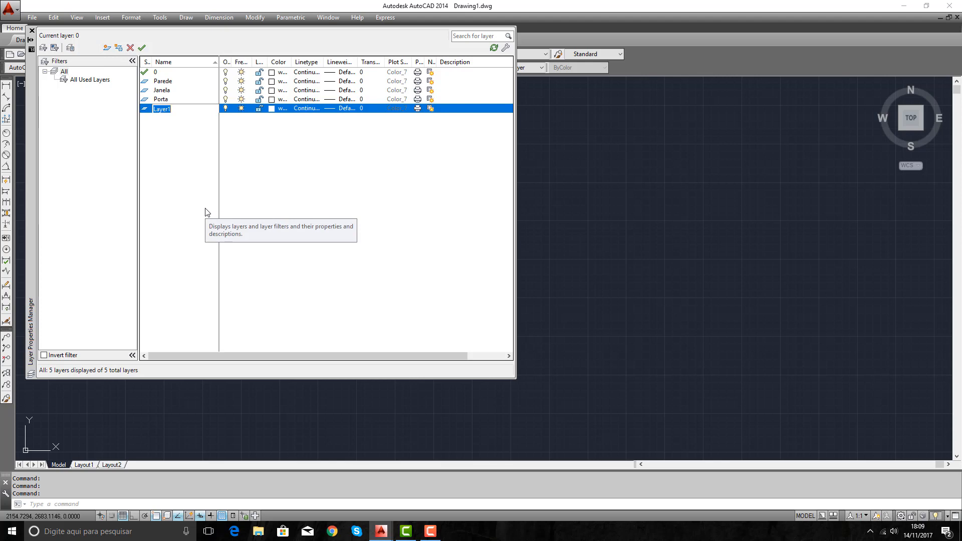
{"action": "type", "text": "Projeção"}
{"action": "key", "text": "Return"}
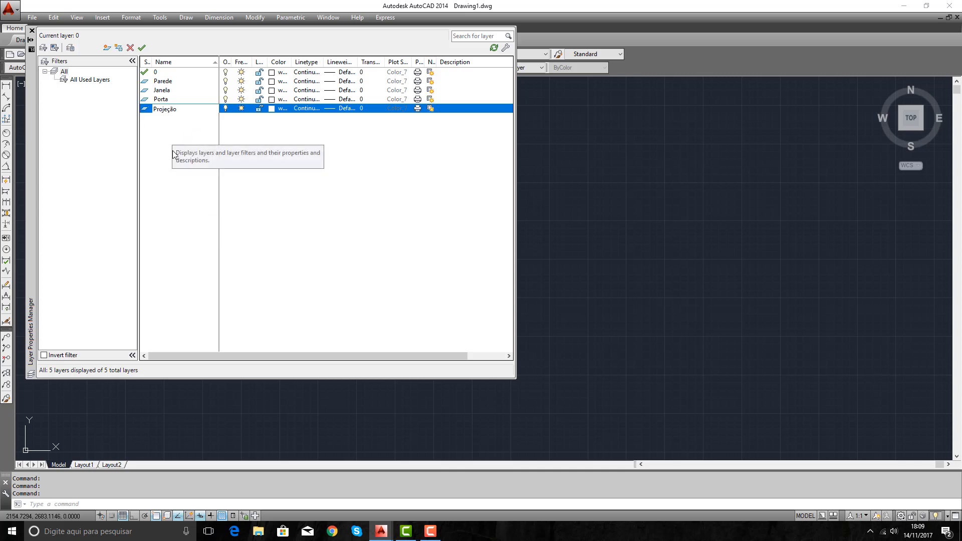
{"action": "left_click", "coordinate": [107, 48]}
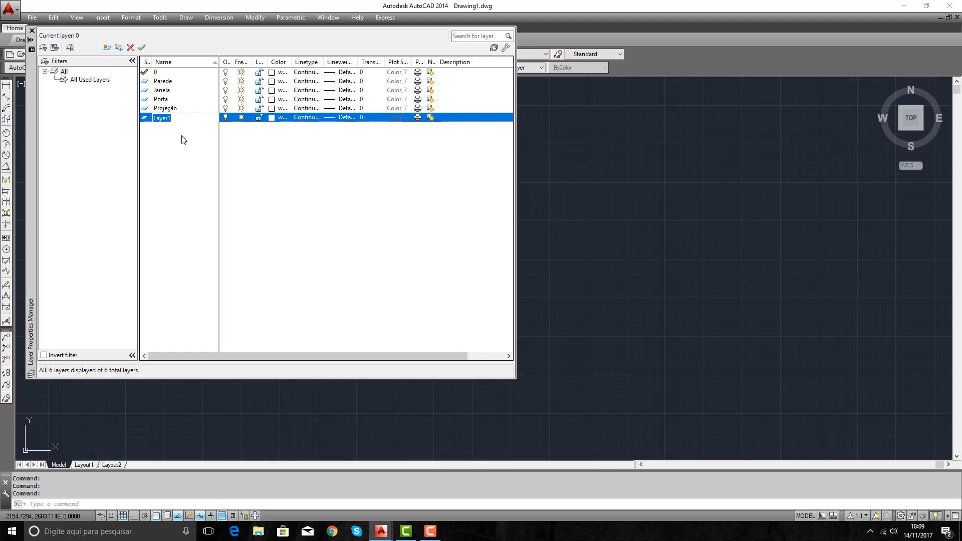
{"action": "type", "text": "Cotas"}
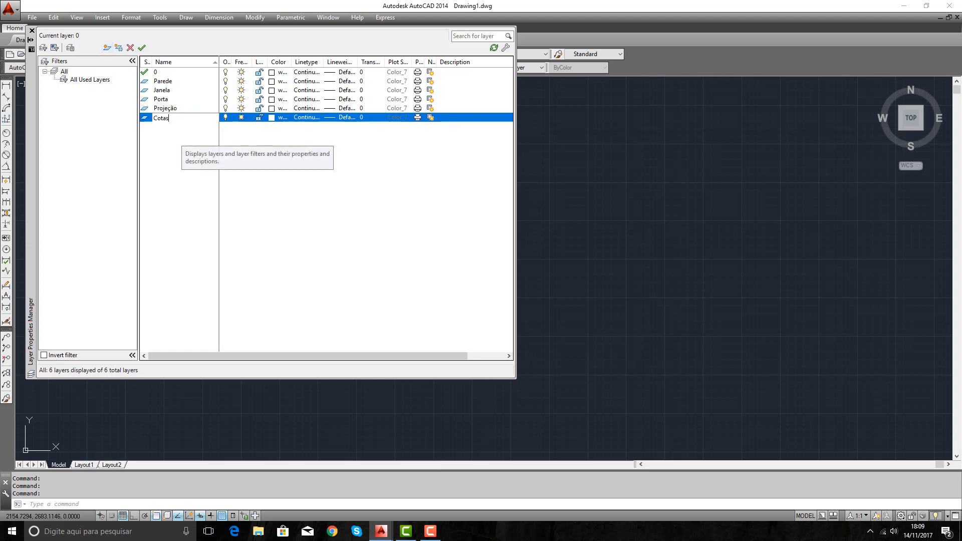
{"action": "key", "text": "Return"}
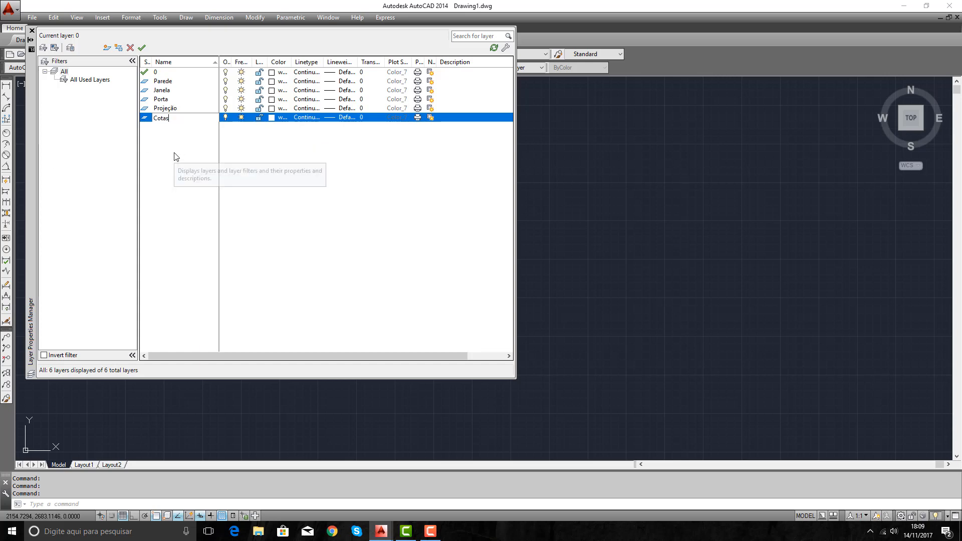
{"action": "key", "text": "Return"}
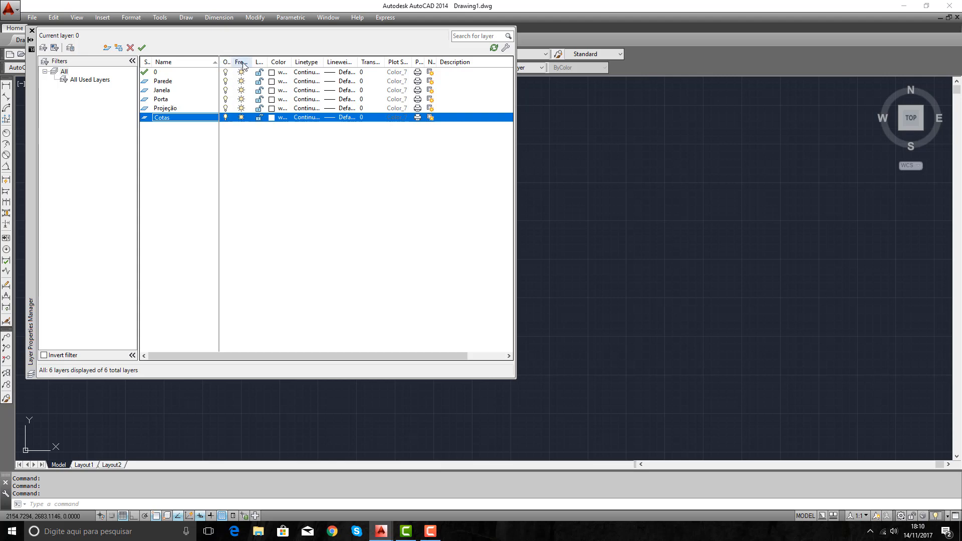
Widen the On and Lock columns of the layer list and try freezing and thawing the Parede layer.
{"action": "left_click_drag", "start_coordinate": [231, 62], "coordinate": [237, 62]}
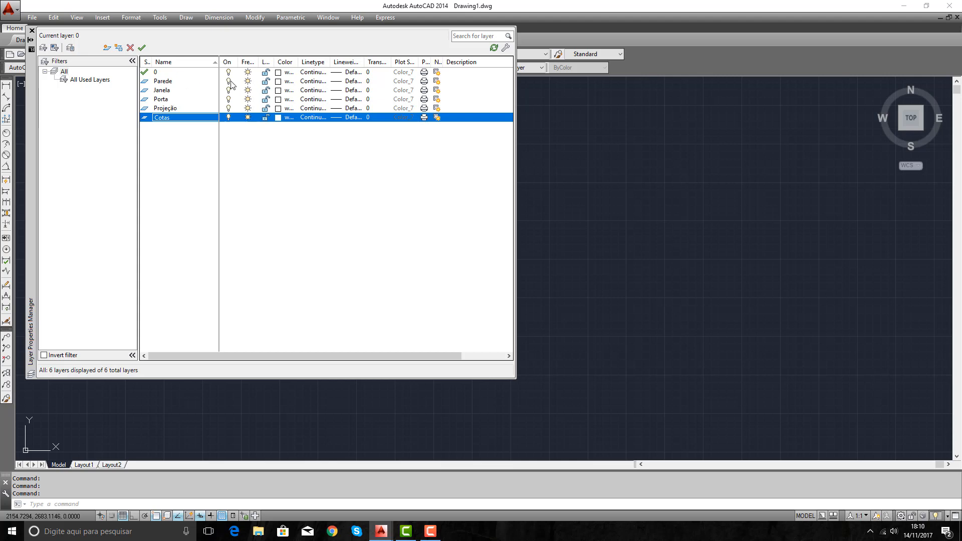
{"action": "left_click", "coordinate": [248, 82]}
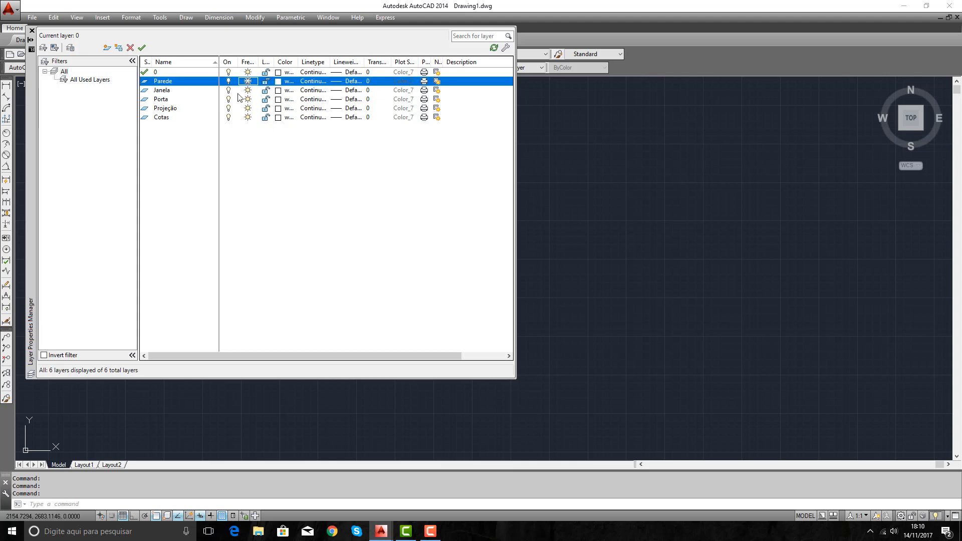
{"action": "left_click", "coordinate": [250, 82]}
{"action": "left_click", "coordinate": [229, 81]}
{"action": "left_click_drag", "start_coordinate": [272, 62], "coordinate": [282, 61]}
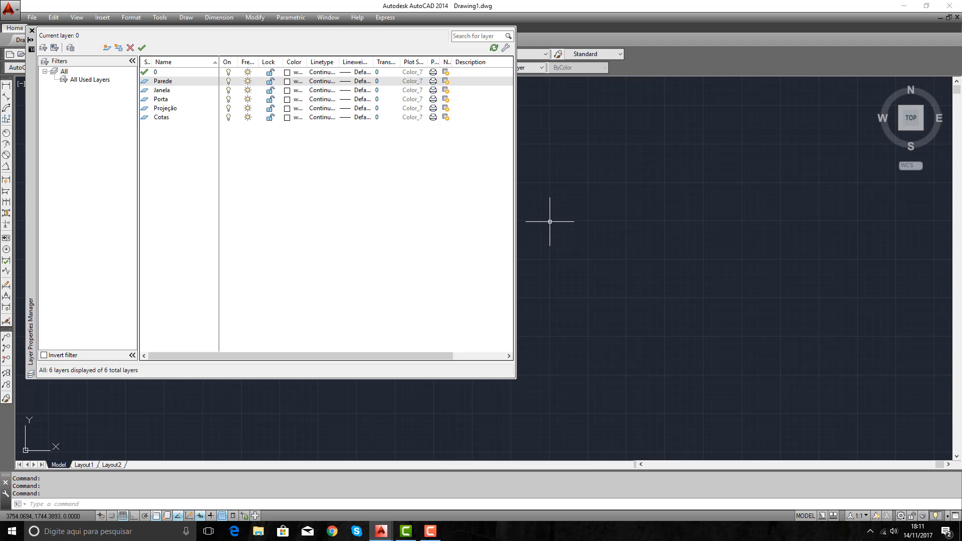
{"action": "left_click", "coordinate": [31, 30]}
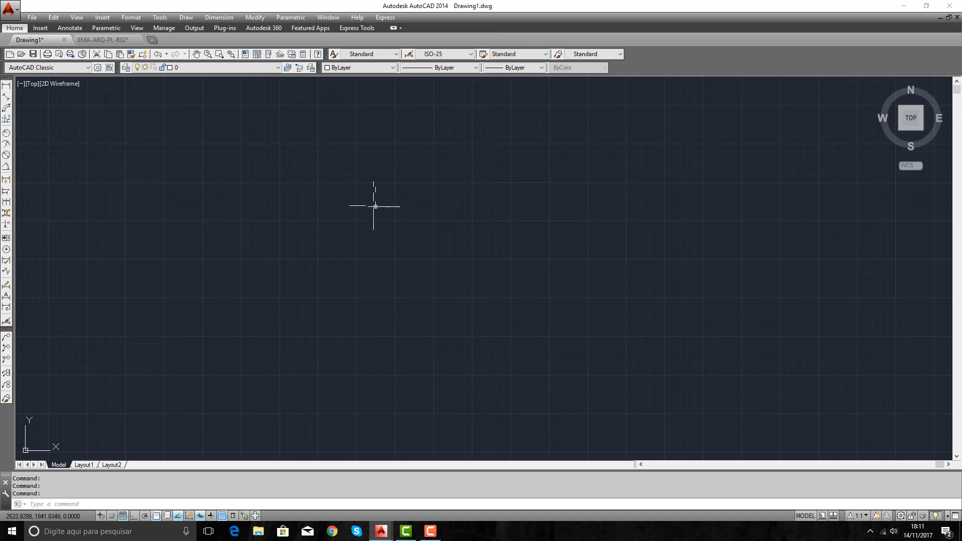
Switch to the drawing EMA-ARQ-PL-R02 and examine the pen configuration table in the PRANCHA layout.
{"action": "left_click", "coordinate": [116, 41]}
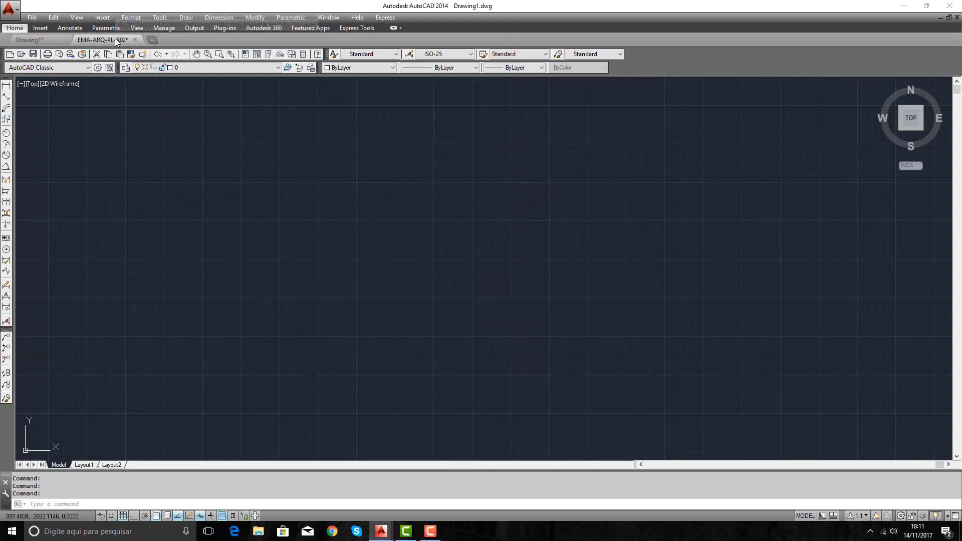
{"action": "left_click", "coordinate": [91, 464]}
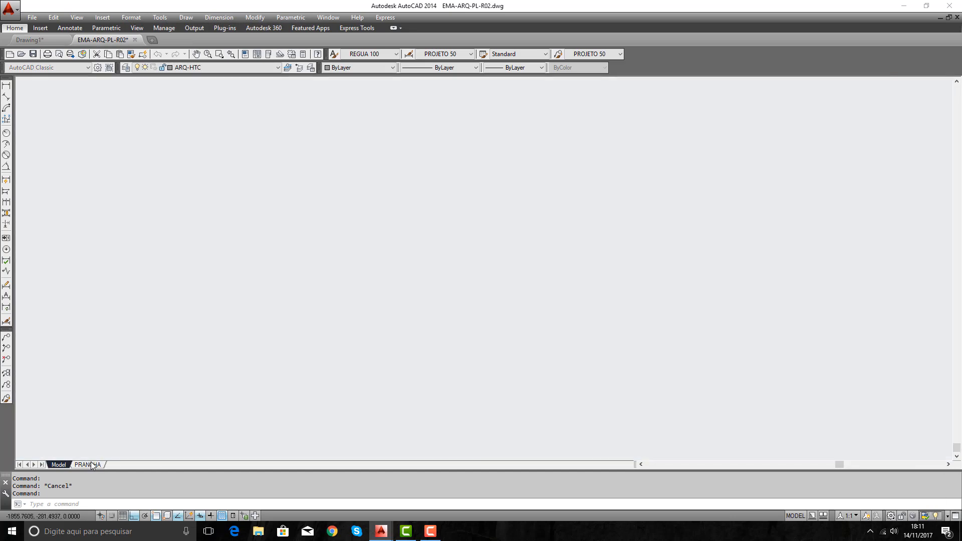
{"action": "scroll", "coordinate": [242, 232], "scroll_direction": "down", "scroll_amount": 4}
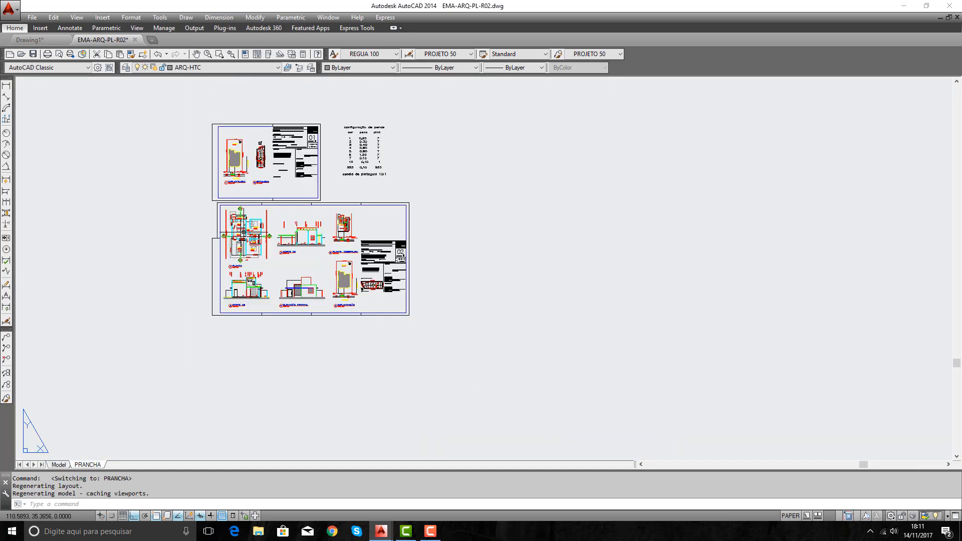
{"action": "scroll", "coordinate": [370, 132], "scroll_direction": "up", "scroll_amount": 8}
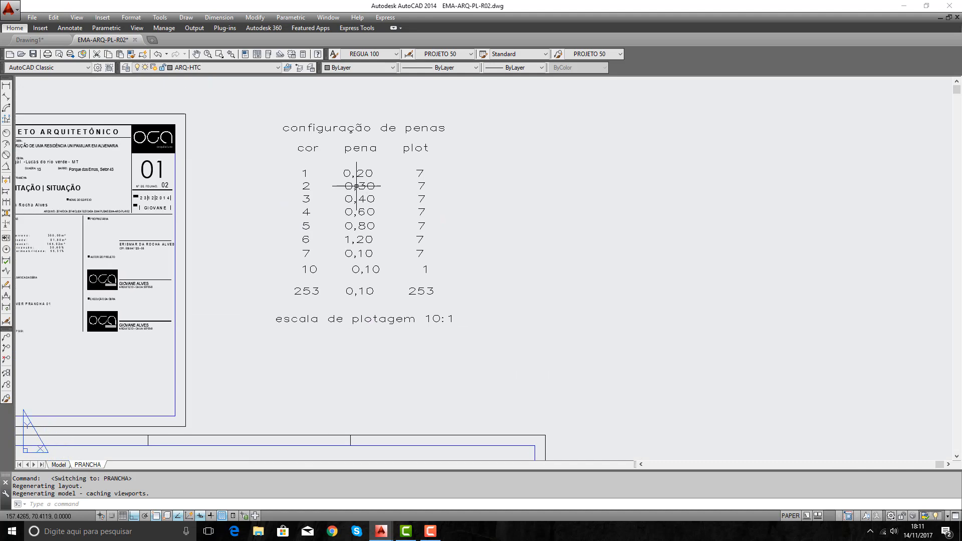
Switch back to Drawing1 and set the Parede layer's colour to cyan.
{"action": "middle_click_drag", "start_coordinate": [361, 188], "coordinate": [375, 211]}
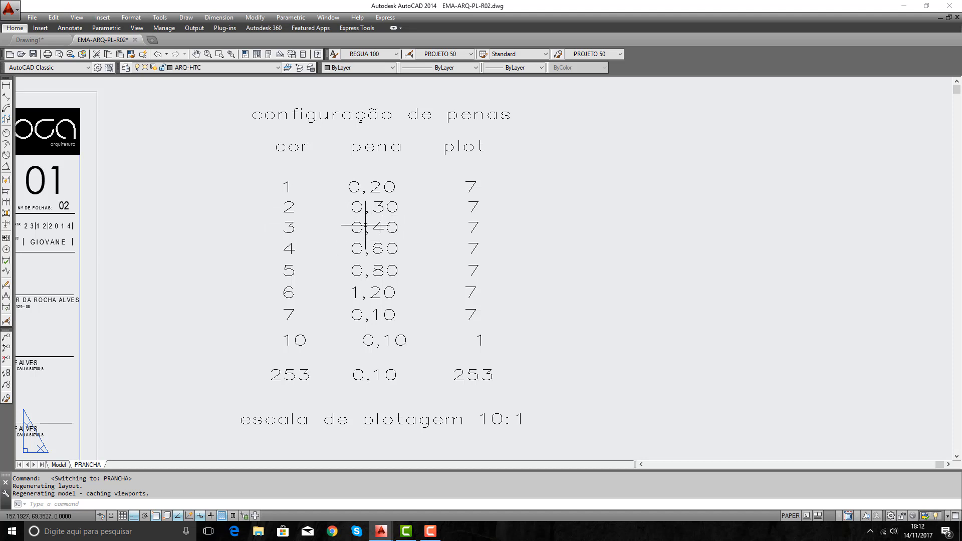
{"action": "mouse_move", "coordinate": [373, 228]}
{"action": "left_click", "coordinate": [47, 41]}
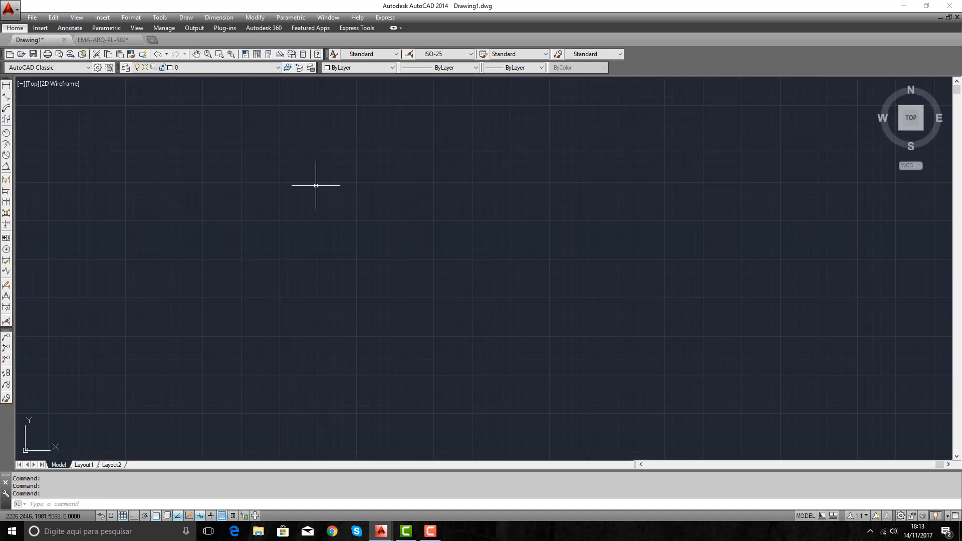
{"action": "left_click", "coordinate": [125, 67]}
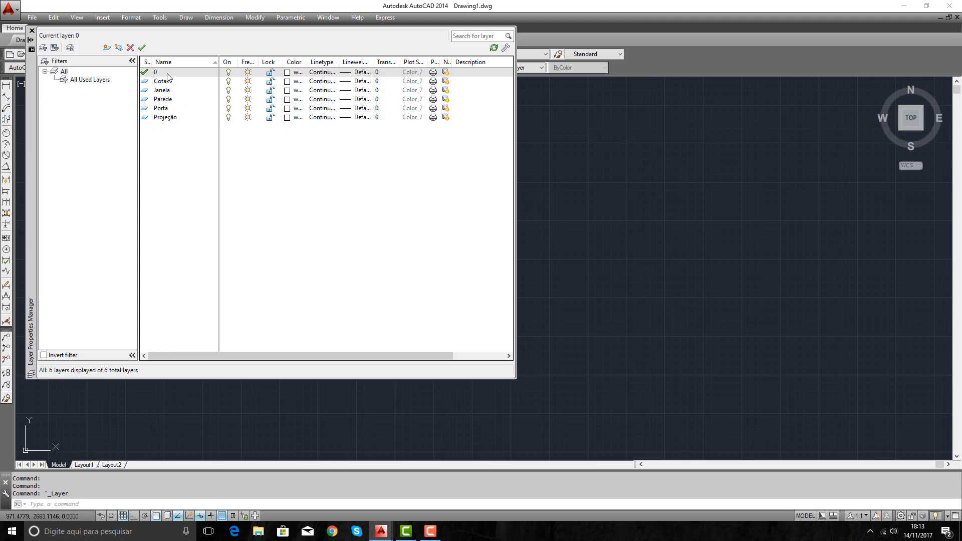
{"action": "left_click", "coordinate": [163, 100]}
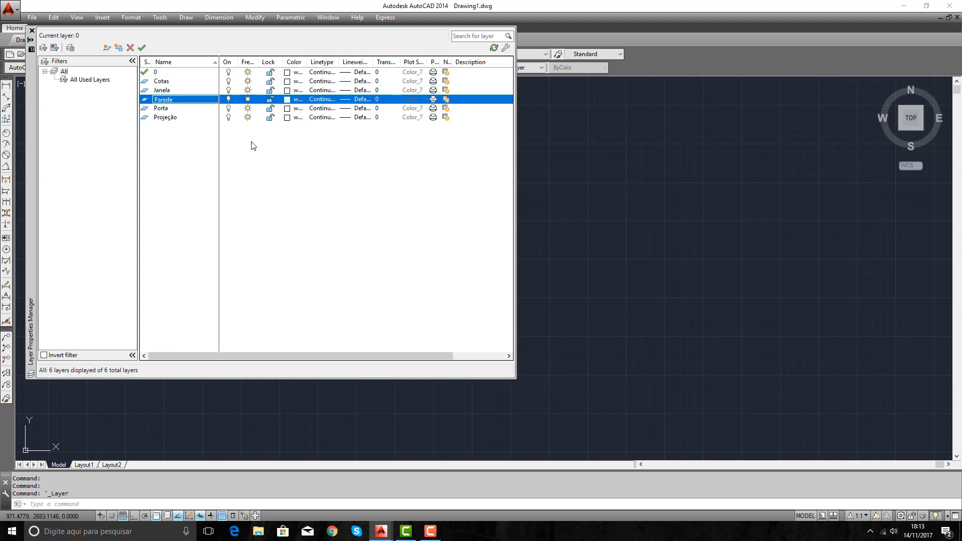
{"action": "left_click", "coordinate": [290, 101]}
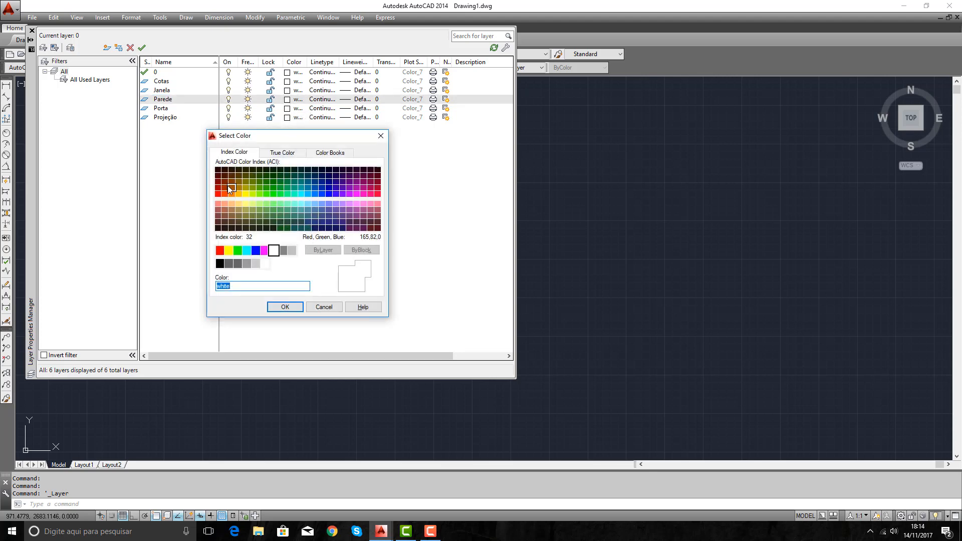
{"action": "left_click", "coordinate": [245, 251]}
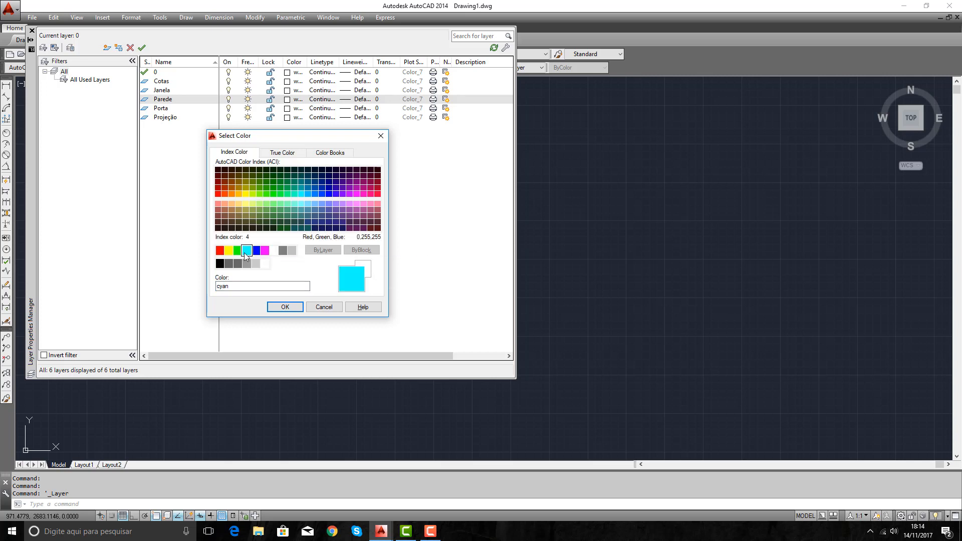
{"action": "left_click", "coordinate": [285, 307]}
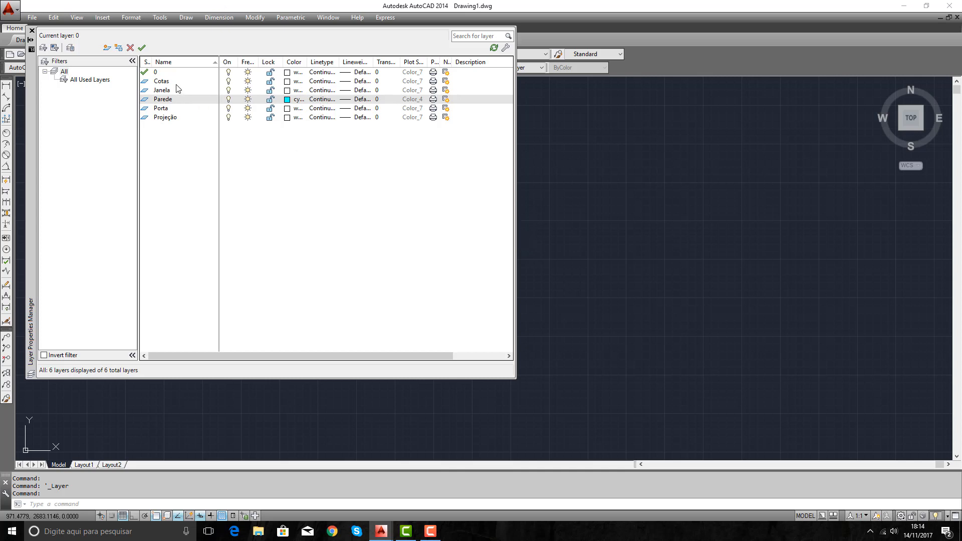
Set the Porta layer's colour to yellow after trying green and index colour 144.
{"action": "left_click", "coordinate": [287, 108]}
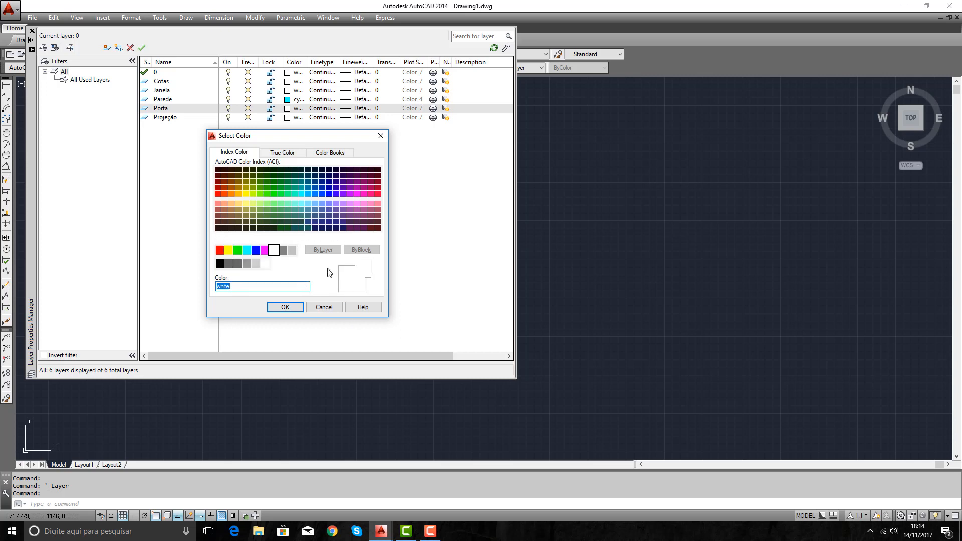
{"action": "left_click", "coordinate": [228, 250]}
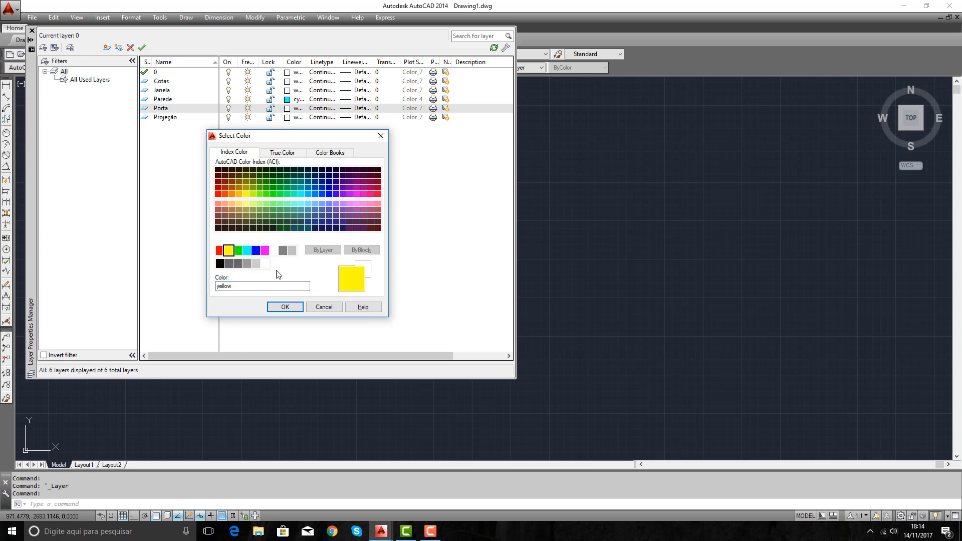
{"action": "left_click", "coordinate": [237, 252]}
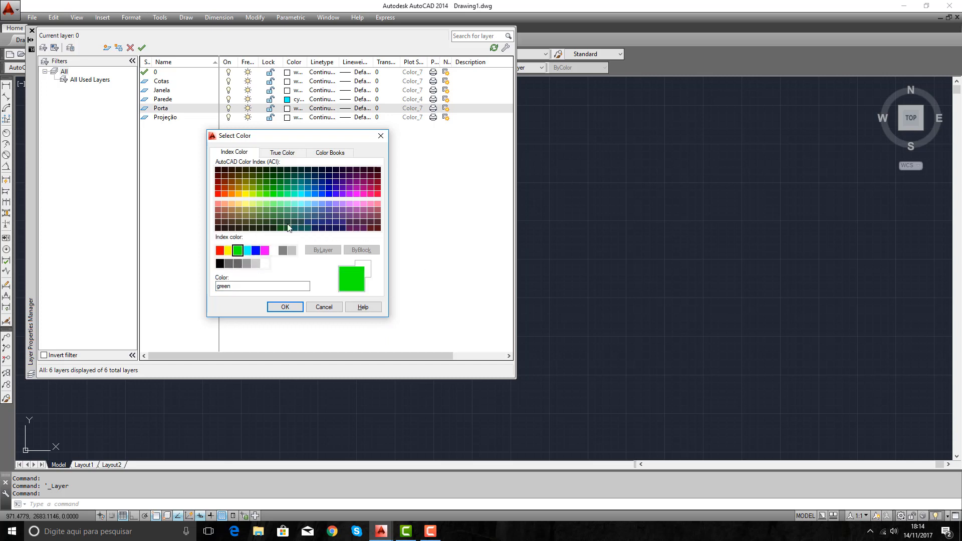
{"action": "left_click", "coordinate": [309, 184]}
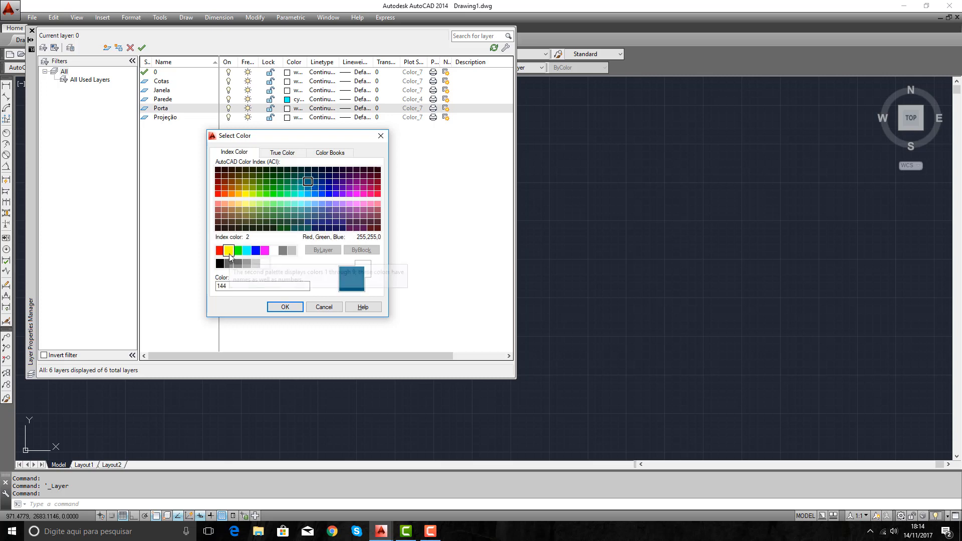
{"action": "left_click", "coordinate": [229, 251]}
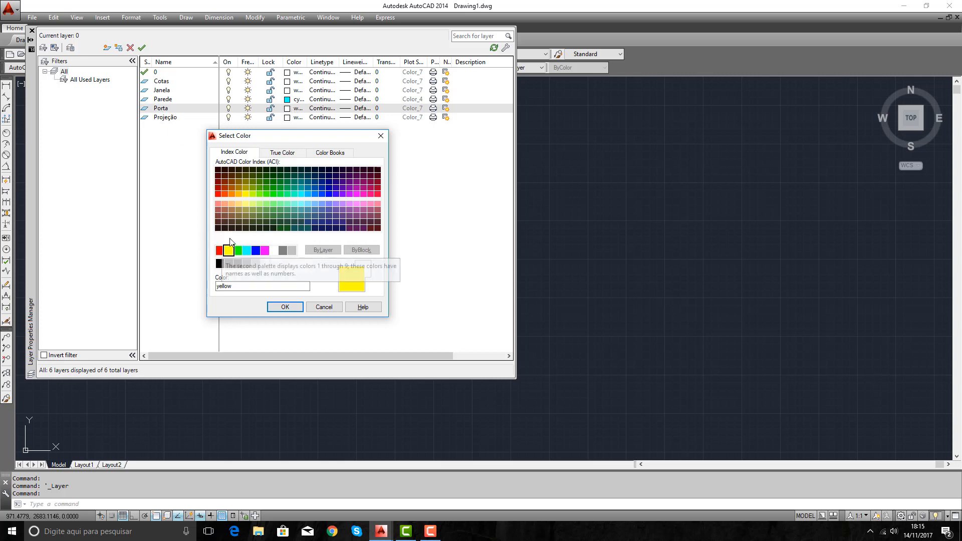
{"action": "left_click", "coordinate": [285, 307]}
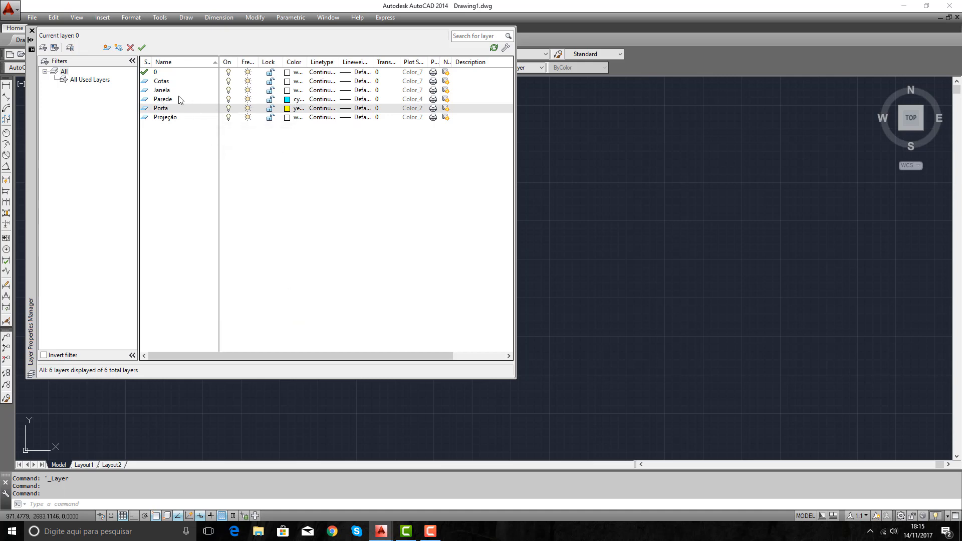
Set the Janela layer's colour to red.
{"action": "left_click", "coordinate": [287, 91]}
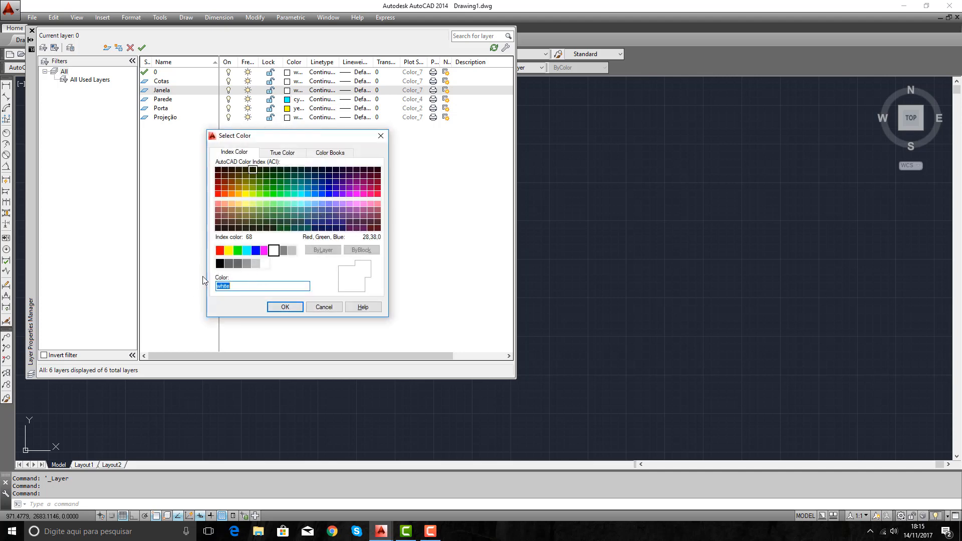
{"action": "left_click", "coordinate": [219, 252]}
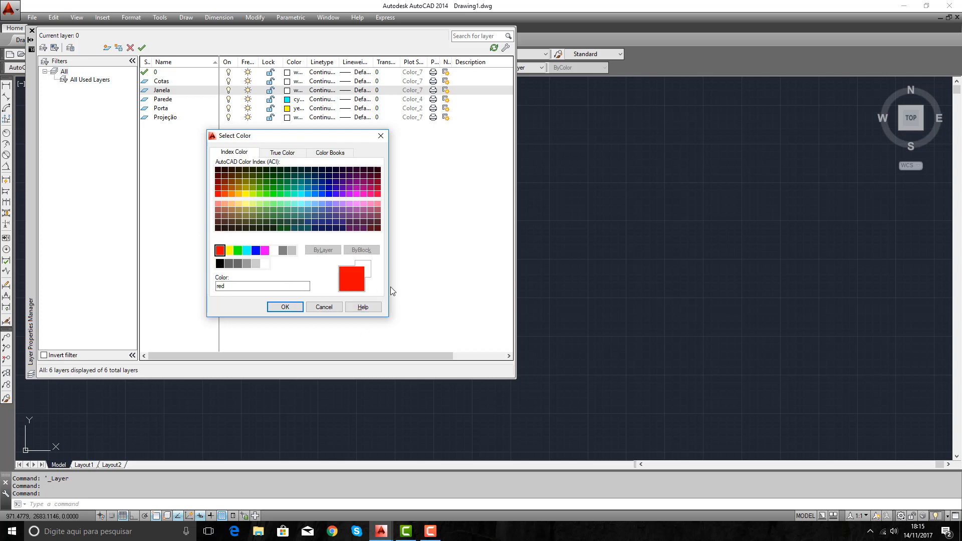
{"action": "left_click", "coordinate": [284, 307]}
Set the Cotas layer's colour to red and the Janela layer's colour to green.
{"action": "left_click", "coordinate": [287, 82]}
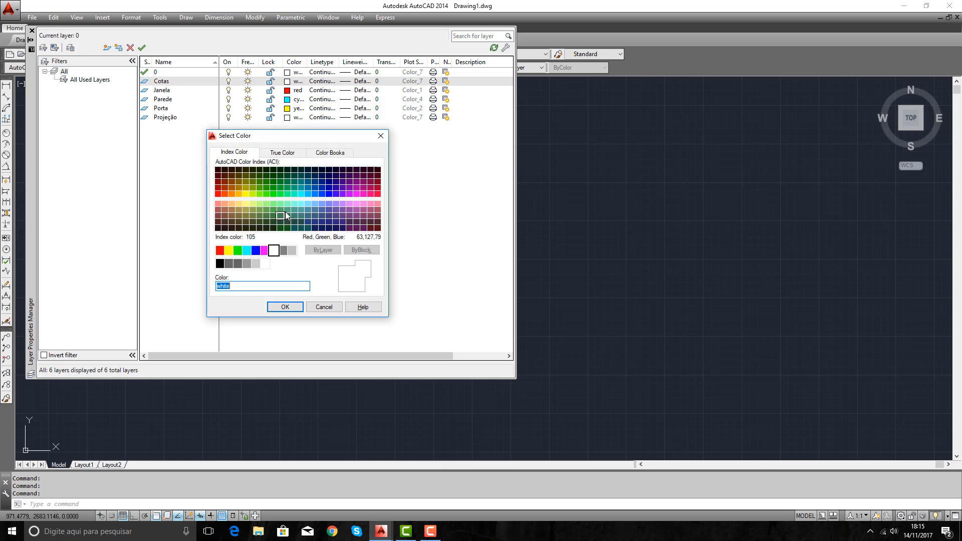
{"action": "left_click", "coordinate": [220, 251]}
{"action": "left_click", "coordinate": [285, 307]}
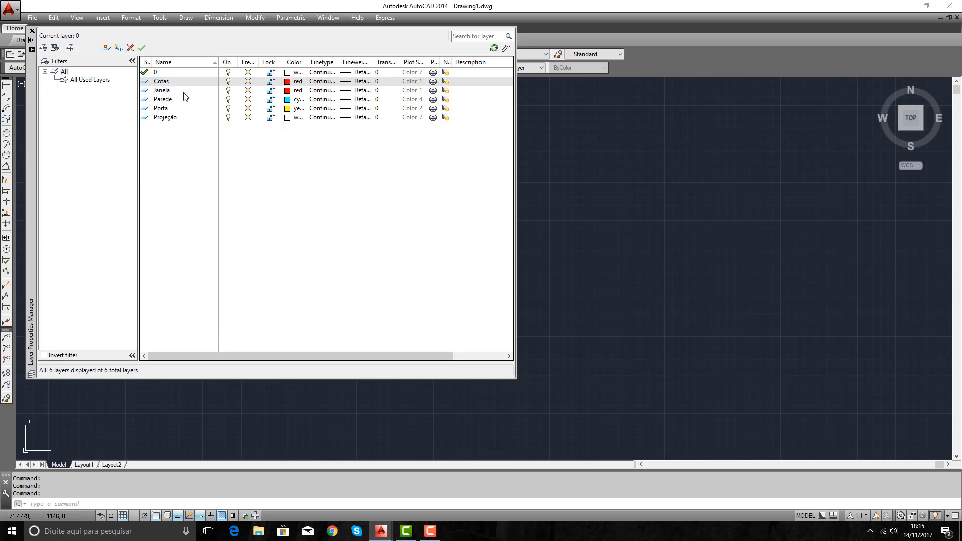
{"action": "left_click", "coordinate": [287, 90]}
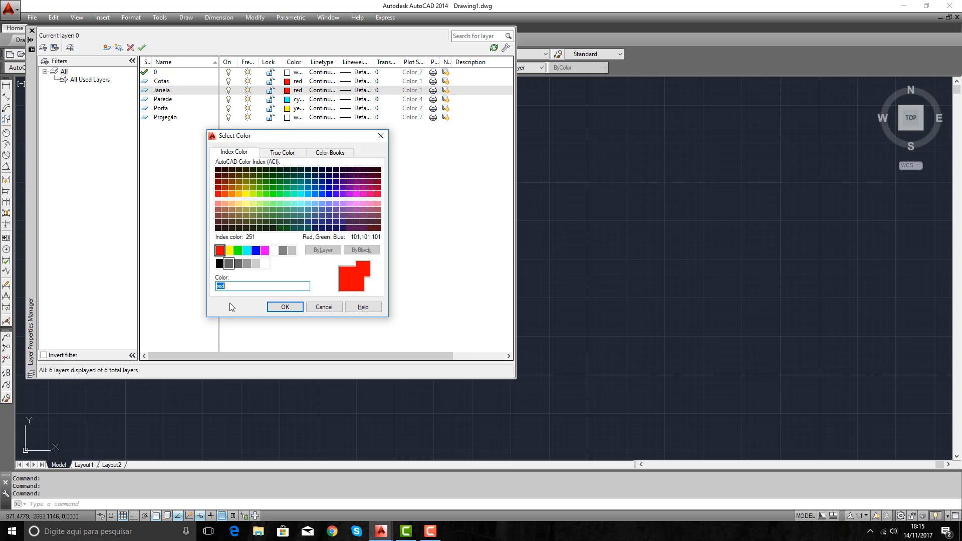
{"action": "left_click", "coordinate": [238, 251]}
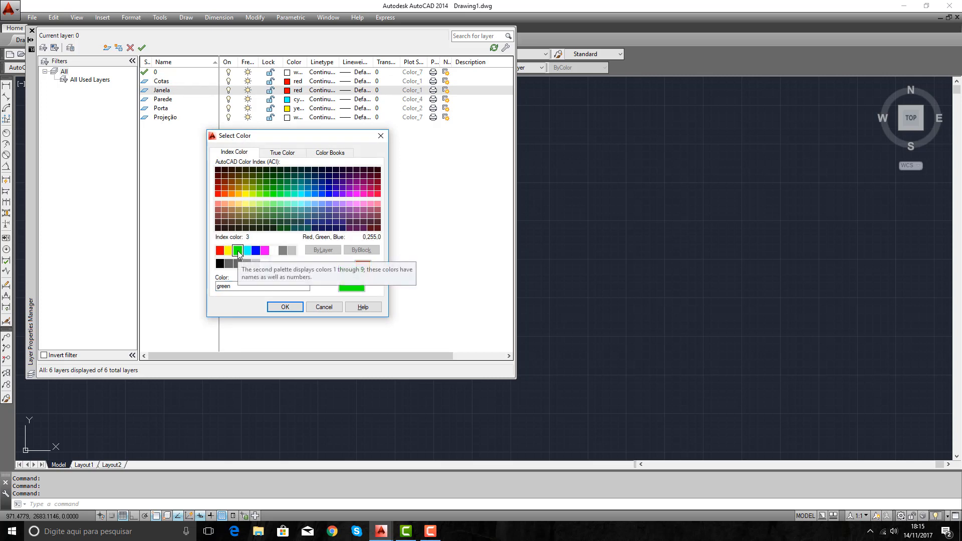
{"action": "left_click", "coordinate": [292, 308]}
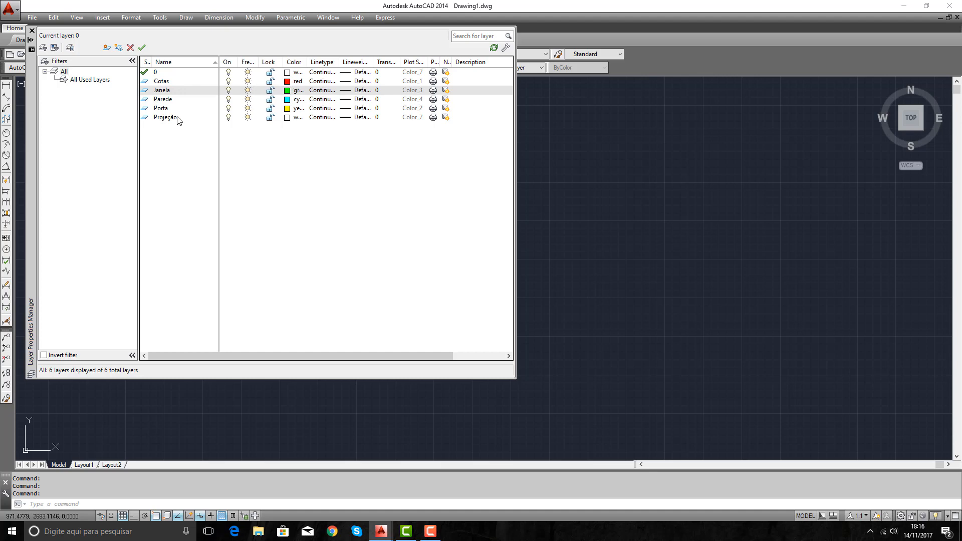
Set the Projeção layer's colour to light grey, index colour 9.
{"action": "left_click", "coordinate": [287, 119]}
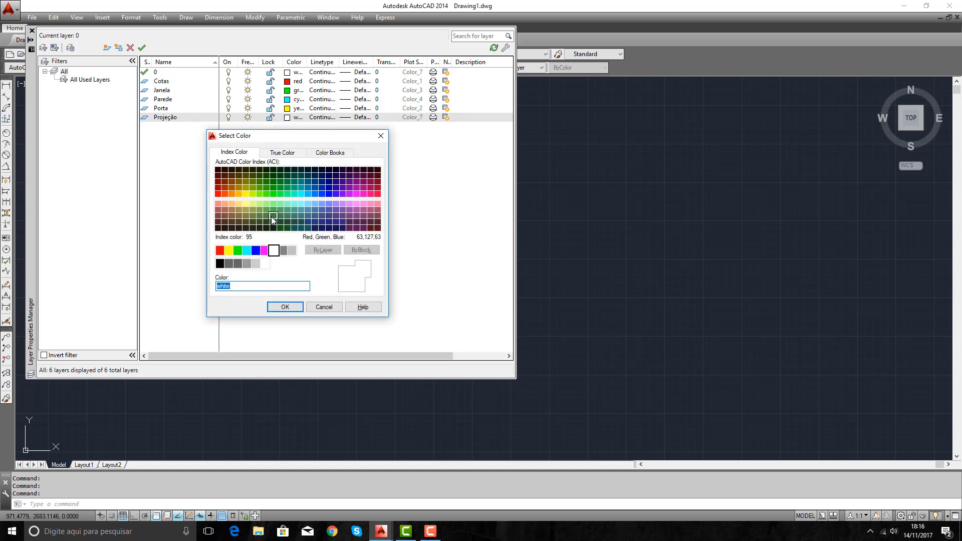
{"action": "left_click", "coordinate": [292, 251]}
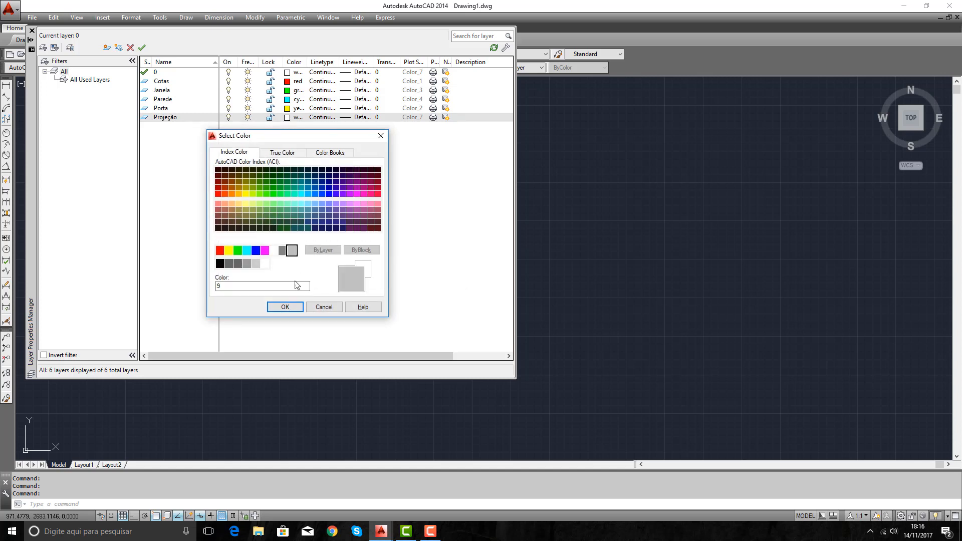
{"action": "left_click", "coordinate": [285, 306]}
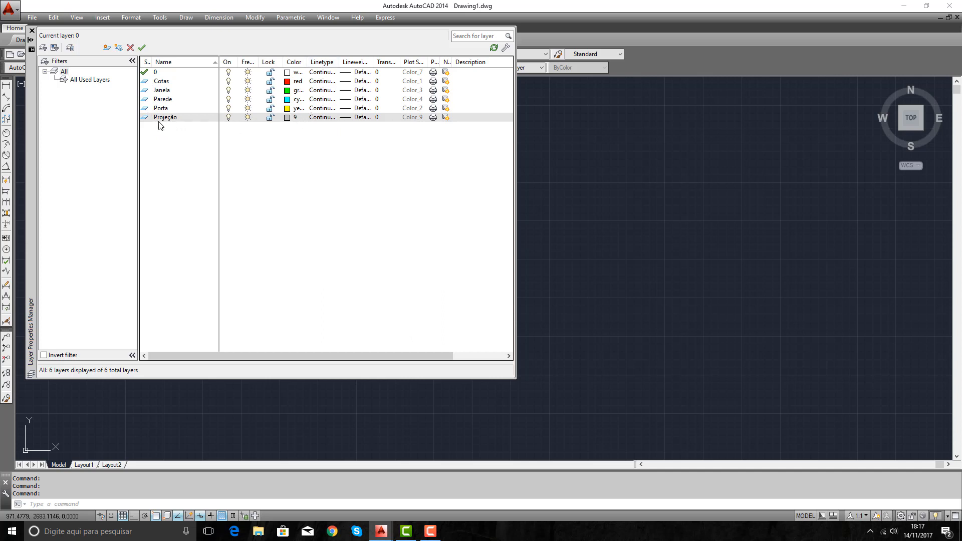
Load the HIDDEN linetype from acadiso.lin while choosing a linetype for the Projeção layer.
{"action": "left_click", "coordinate": [324, 118]}
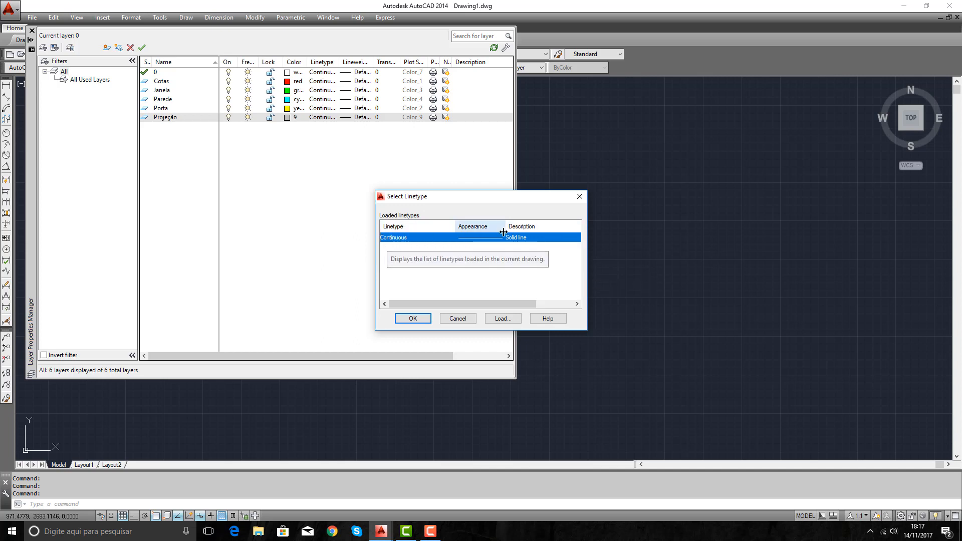
{"action": "left_click", "coordinate": [502, 318]}
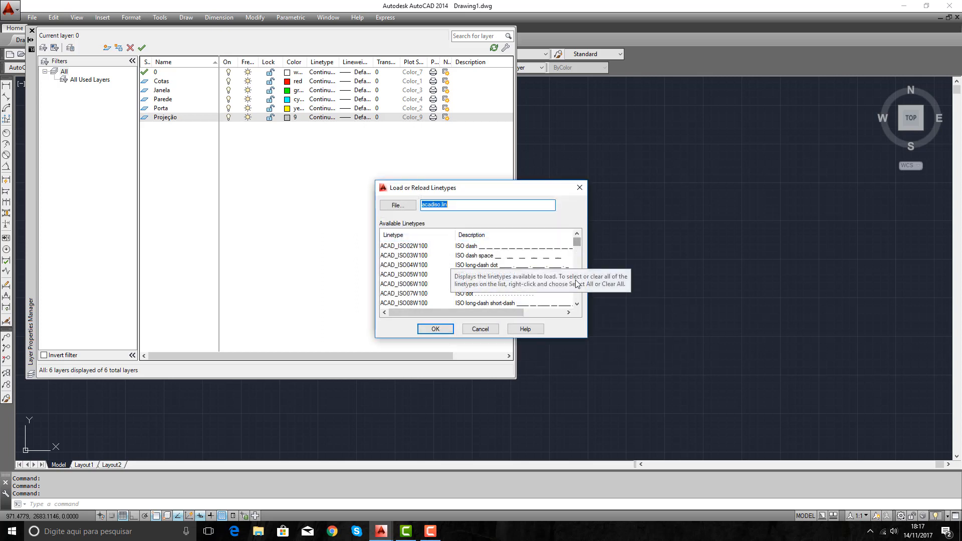
{"action": "left_click", "coordinate": [576, 304]}
{"action": "double_click", "coordinate": [577, 304]}
{"action": "double_click", "coordinate": [576, 304]}
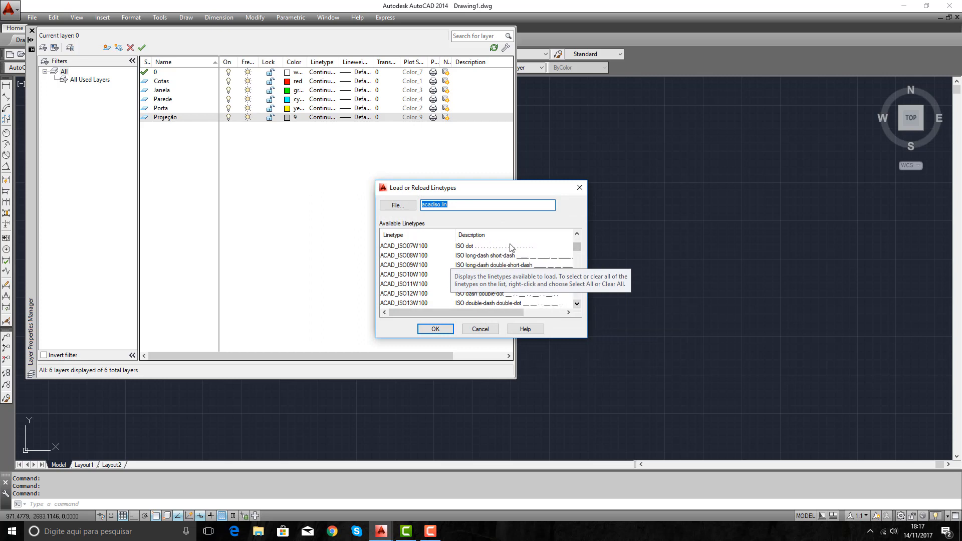
{"action": "mouse_move", "coordinate": [576, 247]}
{"action": "left_mouse_down"}
{"action": "mouse_move", "coordinate": [578, 307]}
{"action": "mouse_move", "coordinate": [577, 242]}
{"action": "left_mouse_up"}
{"action": "scroll", "coordinate": [579, 307], "scroll_direction": "down", "scroll_amount": 3}
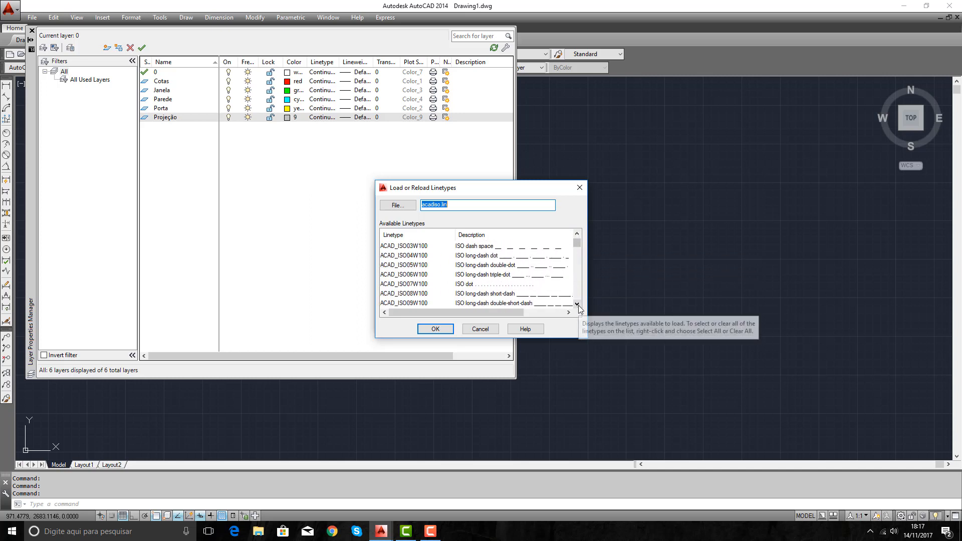
{"action": "scroll", "coordinate": [578, 307], "scroll_direction": "down", "scroll_amount": 3}
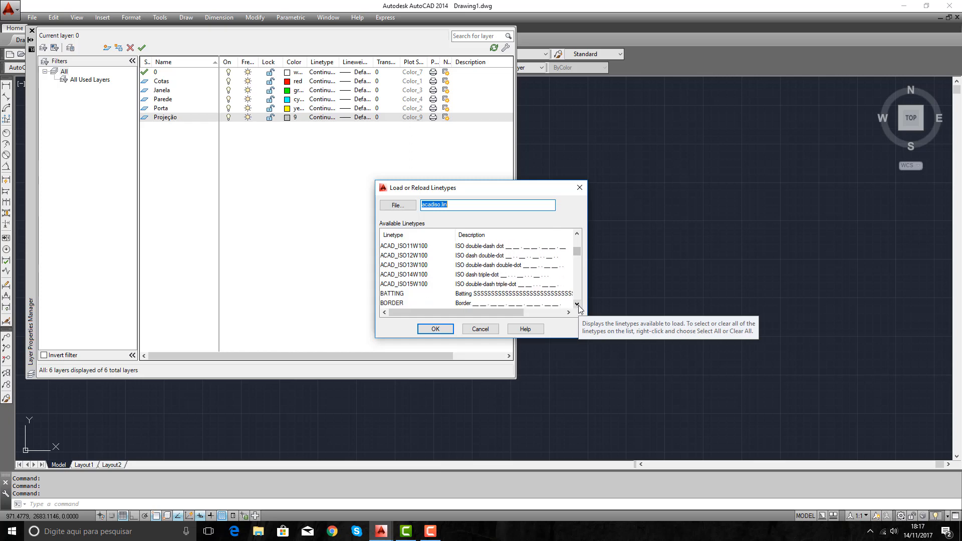
{"action": "left_click", "coordinate": [578, 306]}
{"action": "left_click", "coordinate": [579, 306]}
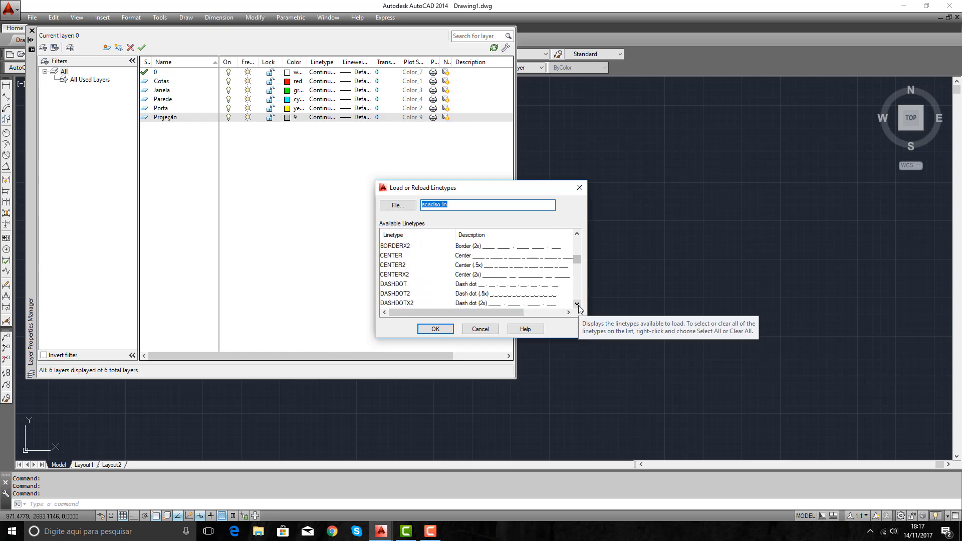
{"action": "left_click", "coordinate": [578, 306]}
{"action": "left_click", "coordinate": [579, 306]}
{"action": "left_click", "coordinate": [579, 306]}
{"action": "left_click", "coordinate": [579, 306]}
{"action": "left_click", "coordinate": [578, 306]}
{"action": "left_click", "coordinate": [577, 304]}
{"action": "left_click", "coordinate": [576, 304]}
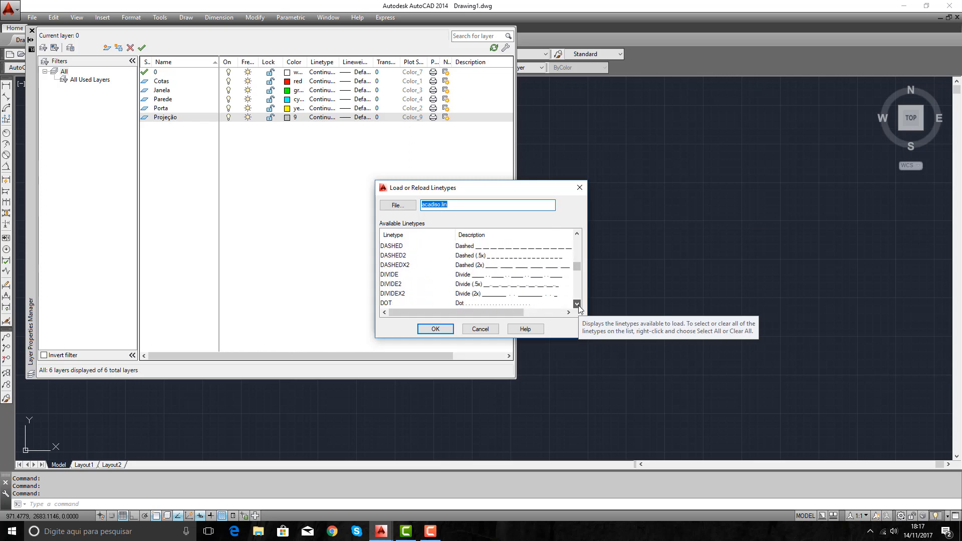
{"action": "left_click", "coordinate": [577, 304]}
{"action": "left_click", "coordinate": [577, 303]}
{"action": "left_click", "coordinate": [577, 303]}
{"action": "left_click", "coordinate": [577, 304]}
{"action": "left_click", "coordinate": [577, 303]}
{"action": "left_click", "coordinate": [577, 303]}
{"action": "left_click", "coordinate": [577, 304]}
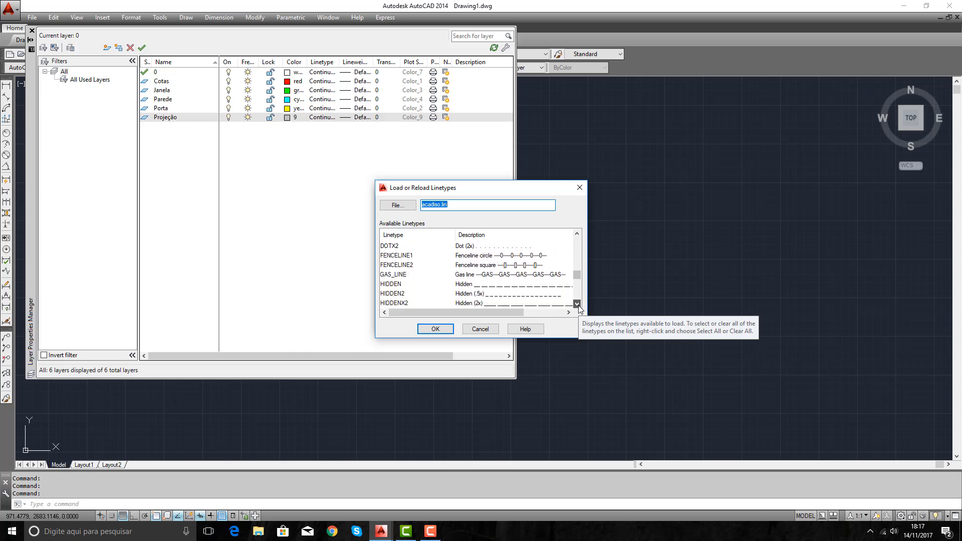
{"action": "left_click", "coordinate": [472, 284]}
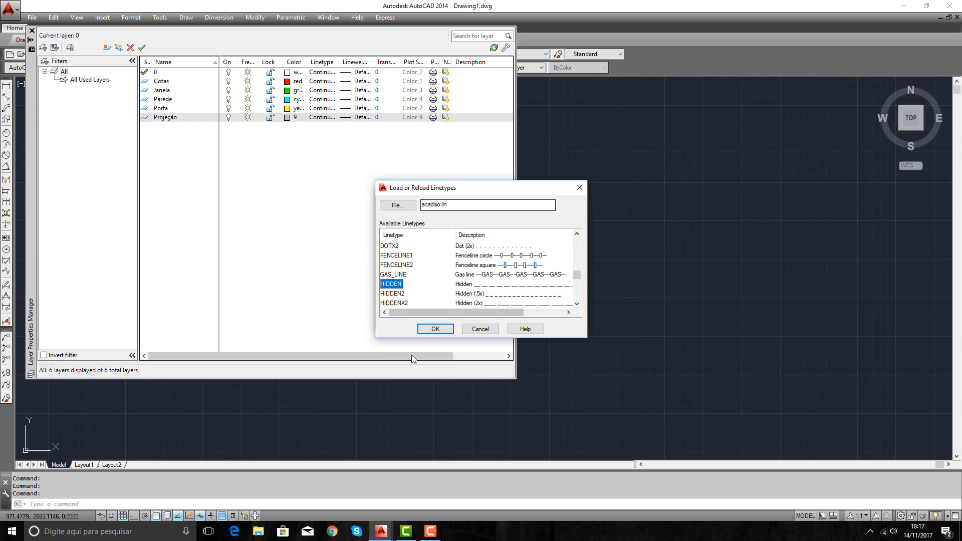
{"action": "left_click", "coordinate": [436, 328]}
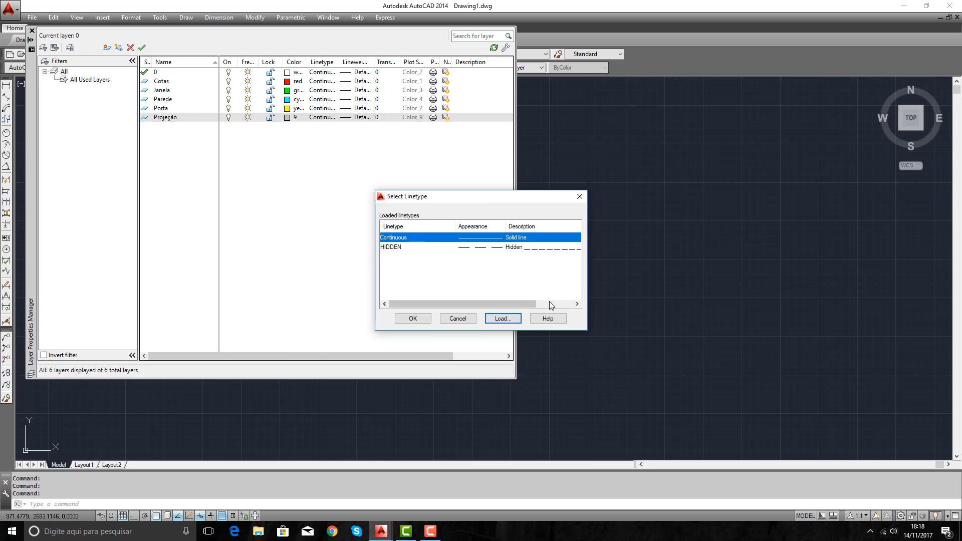
Load the ACAD_ISO10W100 dash-dot linetype from acadiso.lin.
{"action": "left_click", "coordinate": [503, 318]}
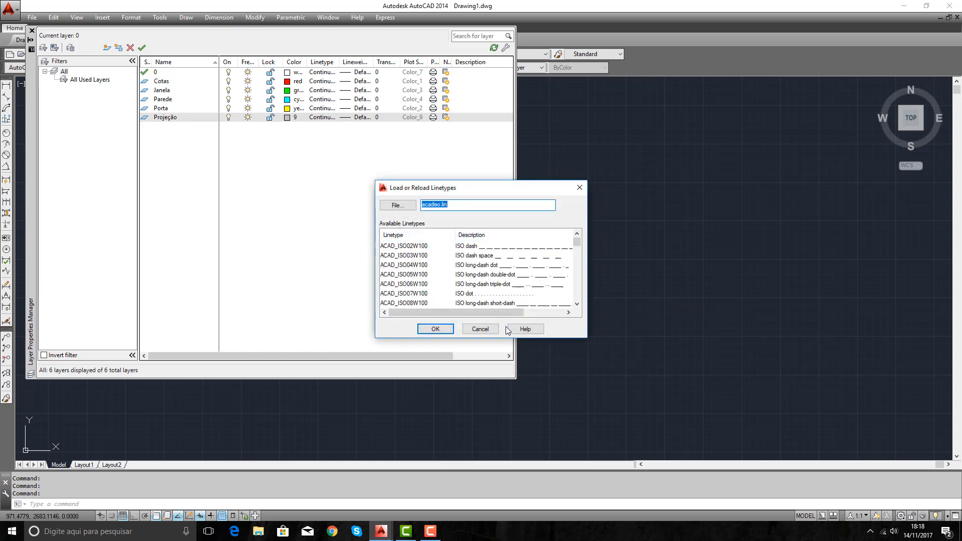
{"action": "left_click", "coordinate": [576, 303]}
{"action": "left_click", "coordinate": [577, 303]}
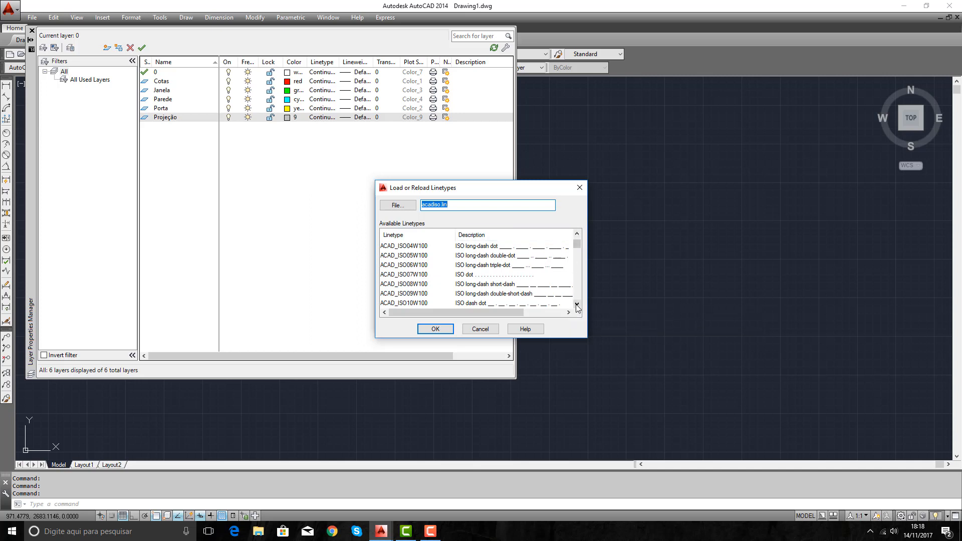
{"action": "left_click", "coordinate": [576, 304]}
{"action": "left_click", "coordinate": [576, 304]}
{"action": "left_click", "coordinate": [497, 284]}
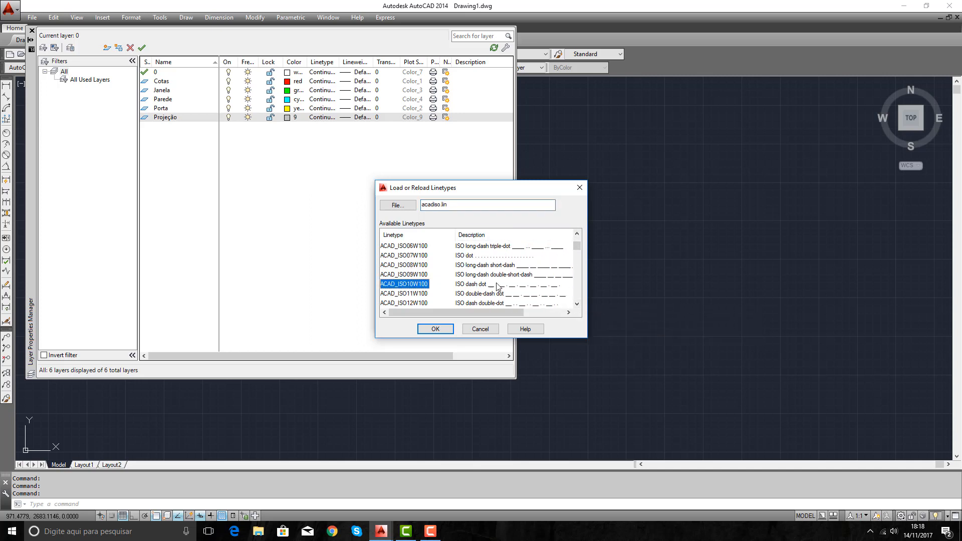
{"action": "left_click", "coordinate": [435, 328]}
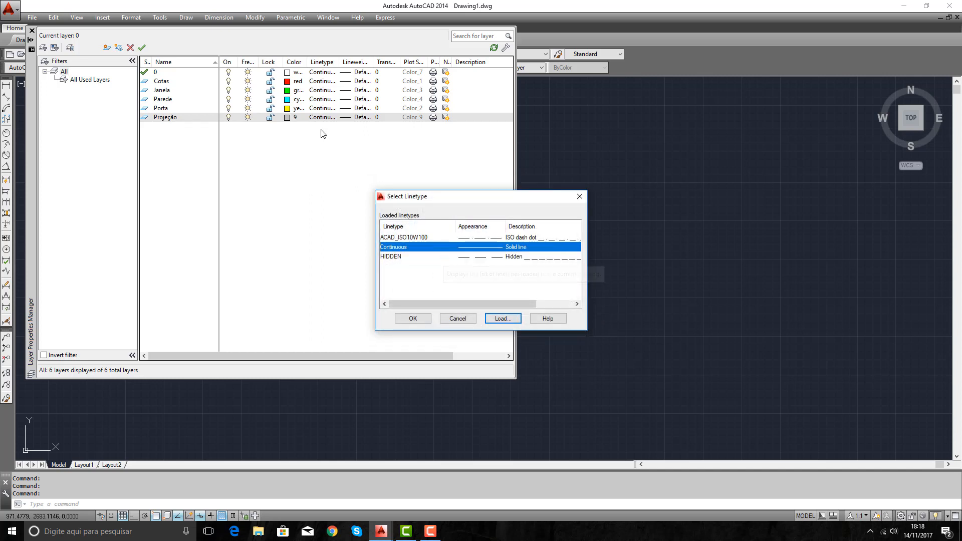
Assign the HIDDEN linetype to the Projeção layer and widen the Plot column of the layer list.
{"action": "left_click", "coordinate": [396, 257]}
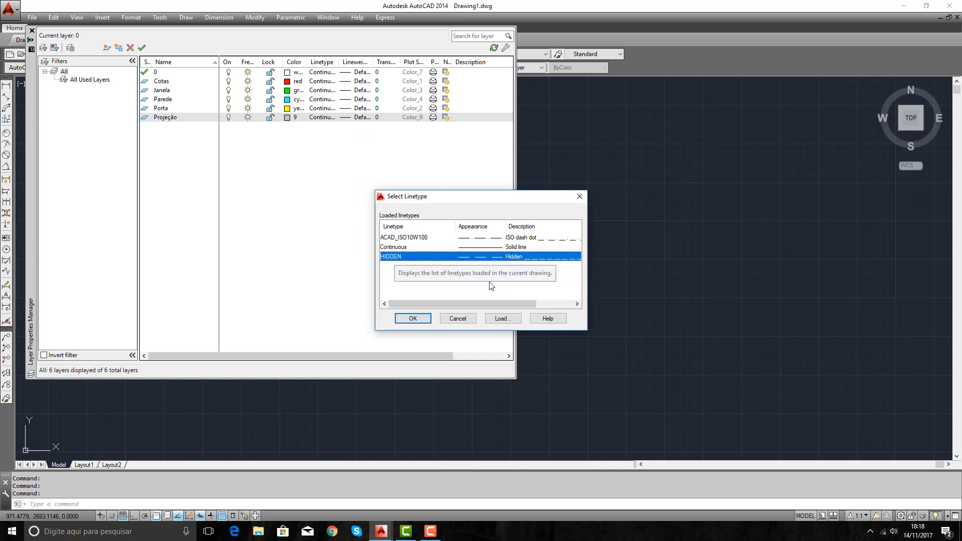
{"action": "left_click", "coordinate": [412, 319]}
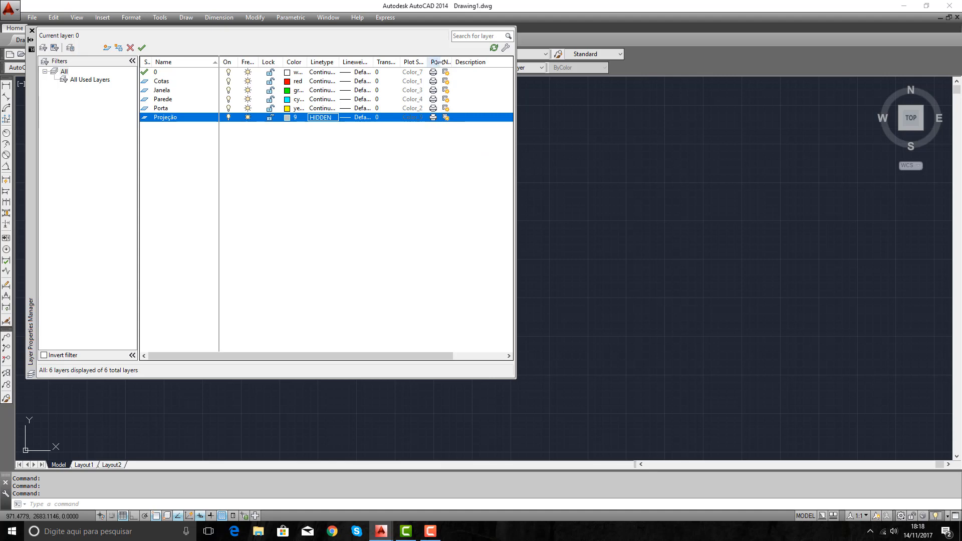
{"action": "left_click_drag", "start_coordinate": [439, 62], "coordinate": [449, 62]}
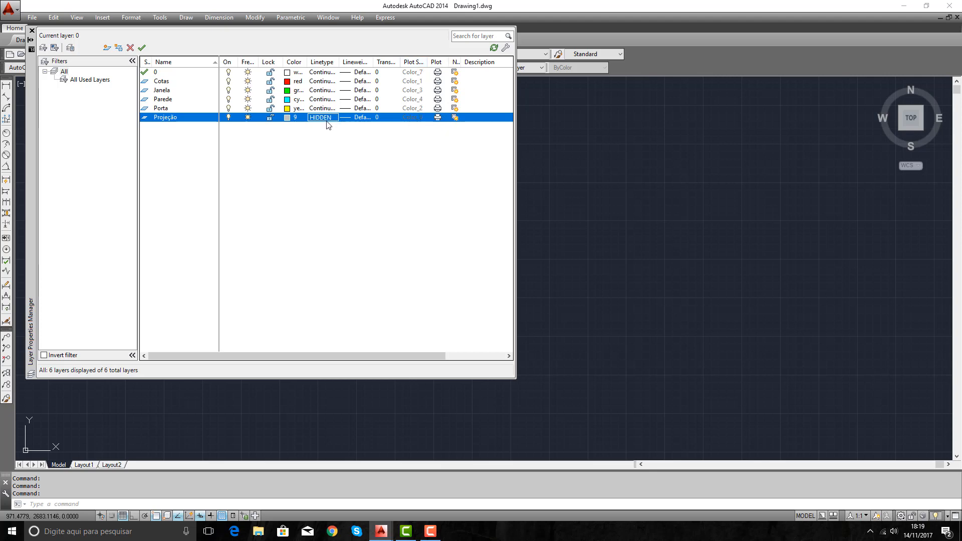
Turn off plotting for the Projeção, Porta, Parede, Janela, Cotas and 0 layers.
{"action": "left_click", "coordinate": [438, 118]}
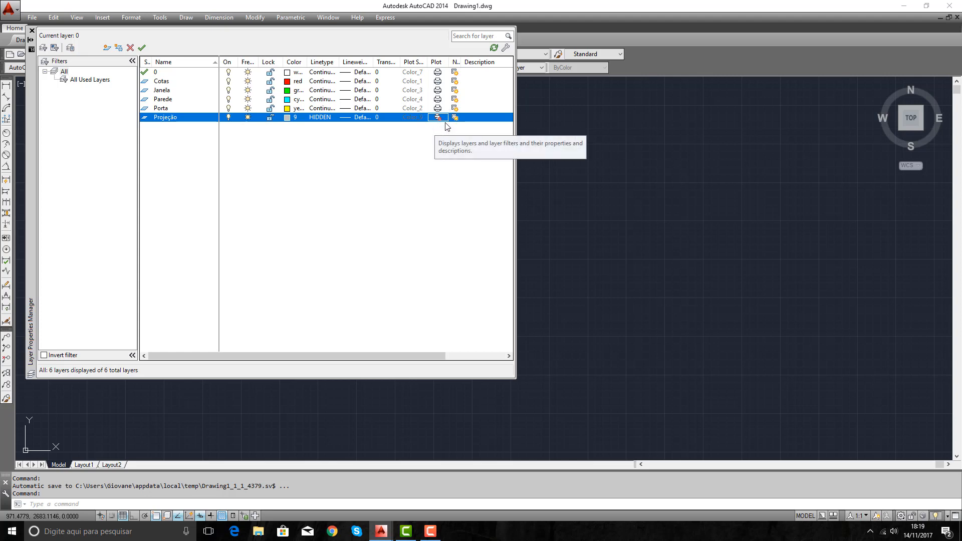
{"action": "left_click", "coordinate": [439, 109]}
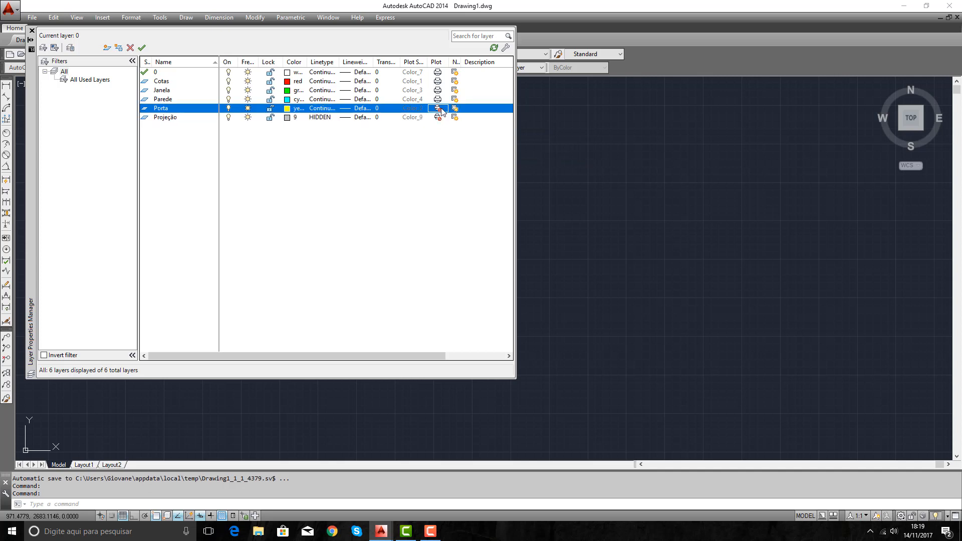
{"action": "left_click", "coordinate": [438, 99]}
{"action": "left_click", "coordinate": [437, 90]}
{"action": "left_click", "coordinate": [437, 82]}
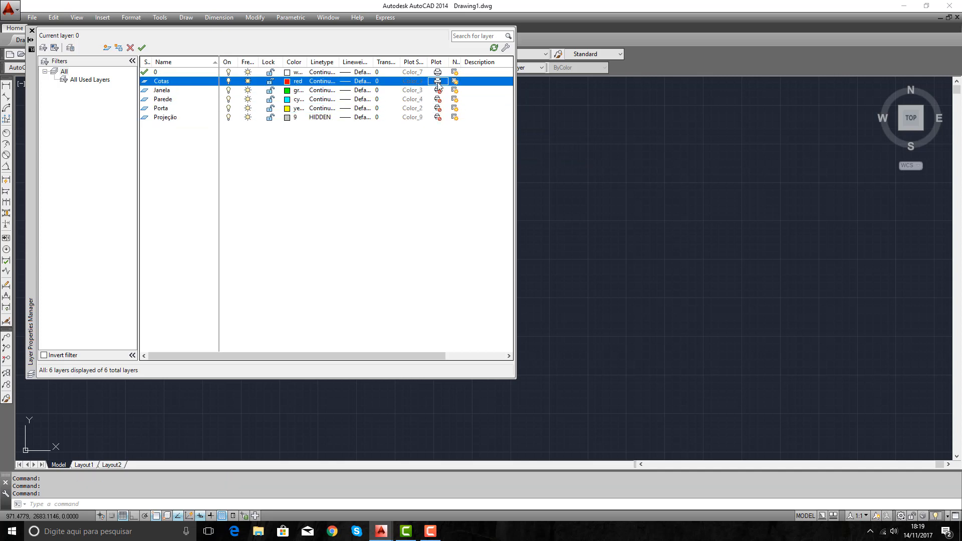
{"action": "left_click", "coordinate": [438, 72]}
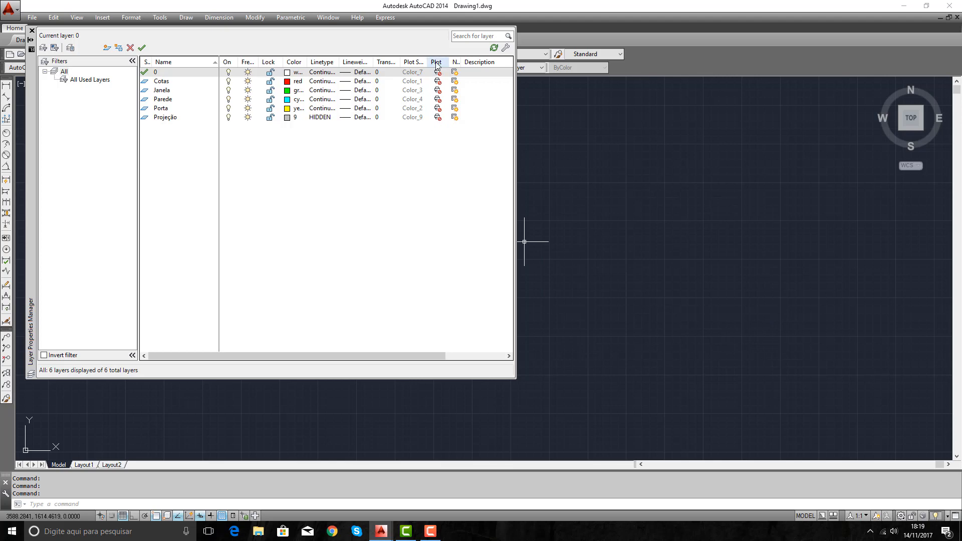
Turn plotting back on for all six layers, from Projeção up to layer 0.
{"action": "left_click", "coordinate": [438, 118]}
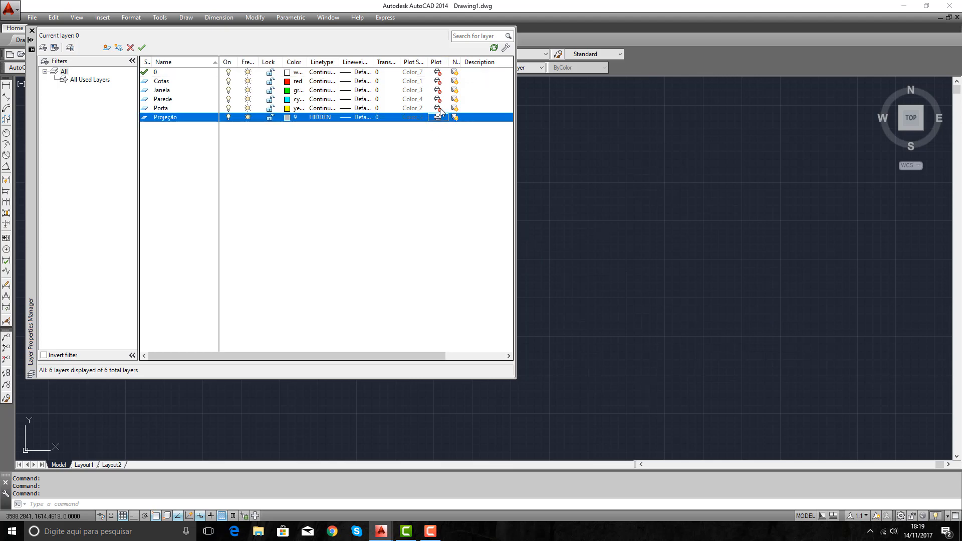
{"action": "left_click", "coordinate": [438, 108]}
{"action": "left_click", "coordinate": [437, 99]}
{"action": "left_click", "coordinate": [438, 90]}
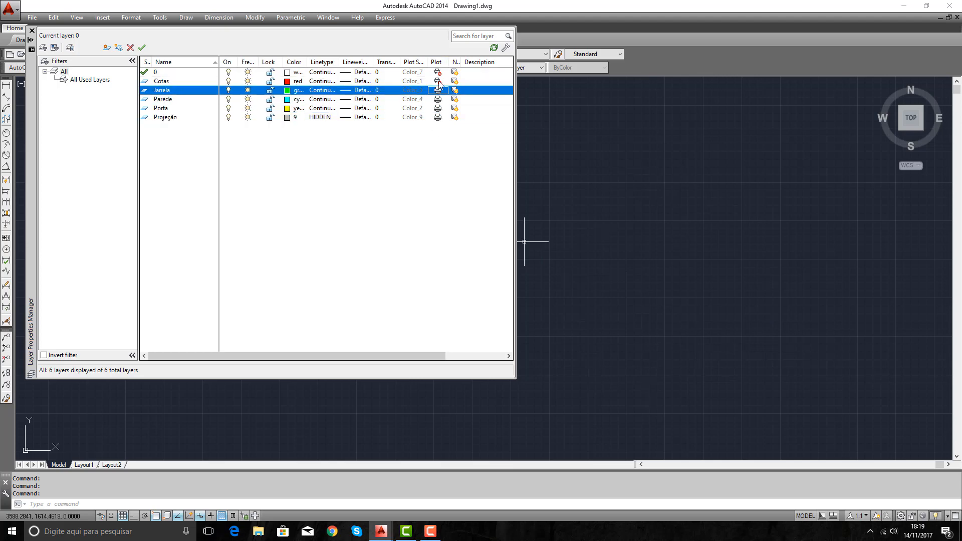
{"action": "left_click", "coordinate": [438, 81]}
{"action": "left_click", "coordinate": [438, 72]}
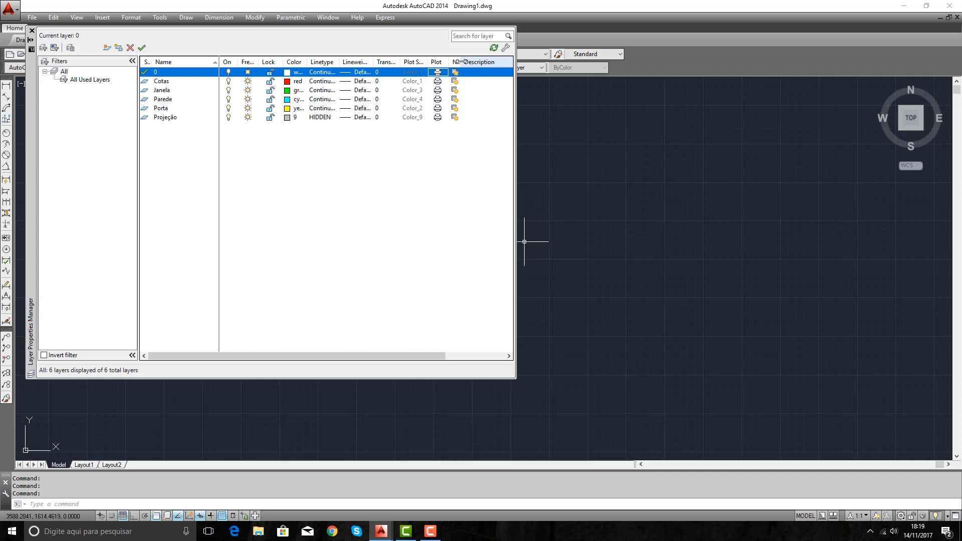
Widen the column just before Description in the layer list and close the Layer Properties Manager.
{"action": "left_click_drag", "start_coordinate": [459, 62], "coordinate": [474, 63]}
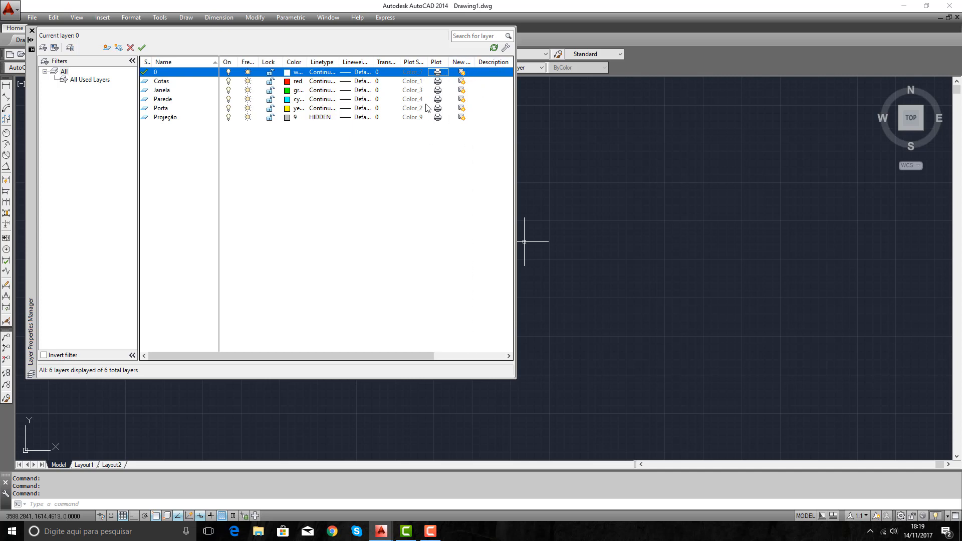
{"action": "left_click_drag", "start_coordinate": [472, 61], "coordinate": [469, 62]}
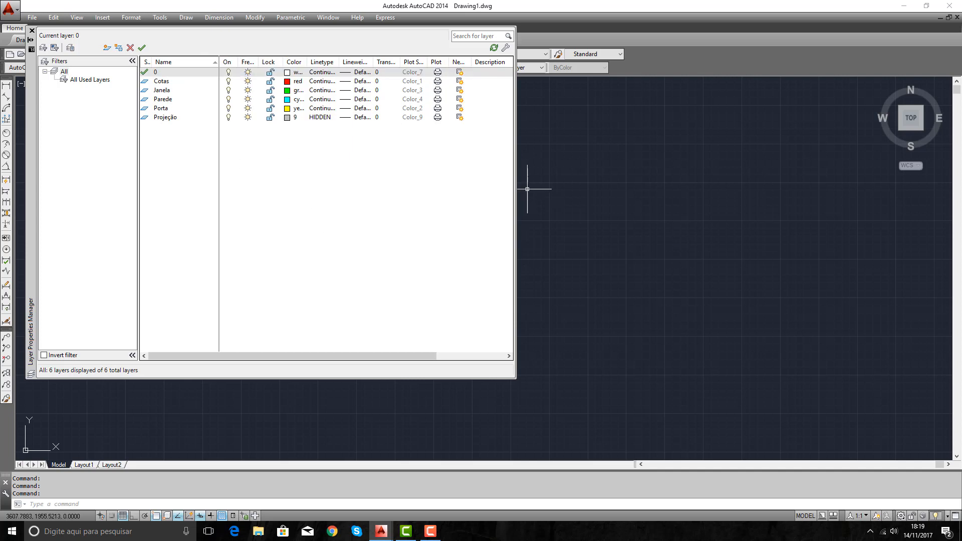
{"action": "left_click", "coordinate": [542, 209]}
{"action": "key", "text": "Escape"}
{"action": "key", "text": "Escape"}
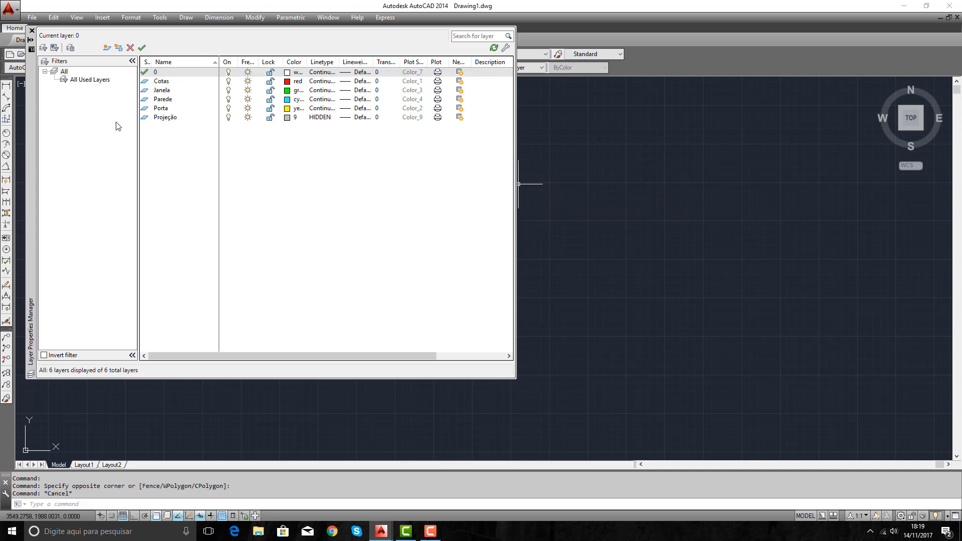
{"action": "left_click", "coordinate": [31, 30]}
{"action": "key", "text": "Escape"}
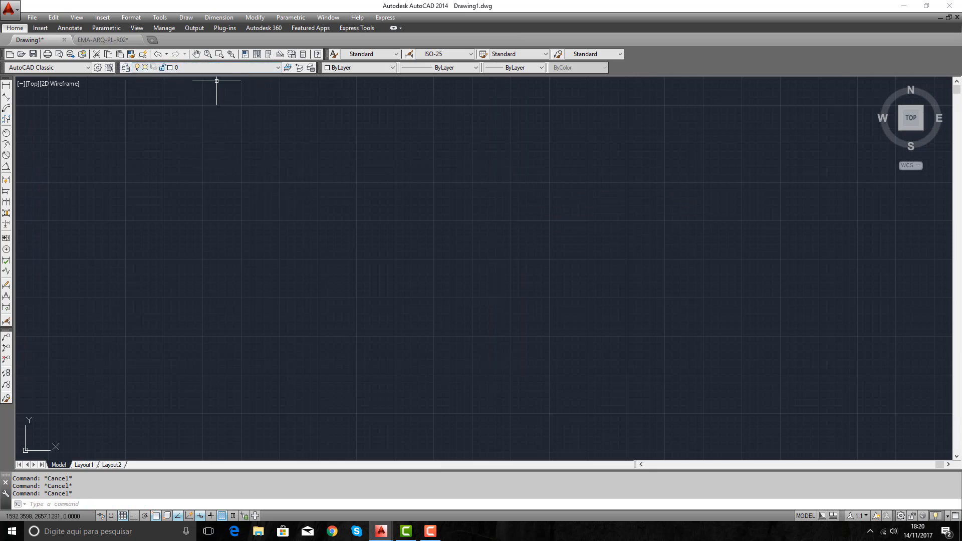
Make Parede the current layer in the Layer Properties Manager and close the manager.
{"action": "left_click", "coordinate": [279, 67]}
{"action": "left_click", "coordinate": [125, 68]}
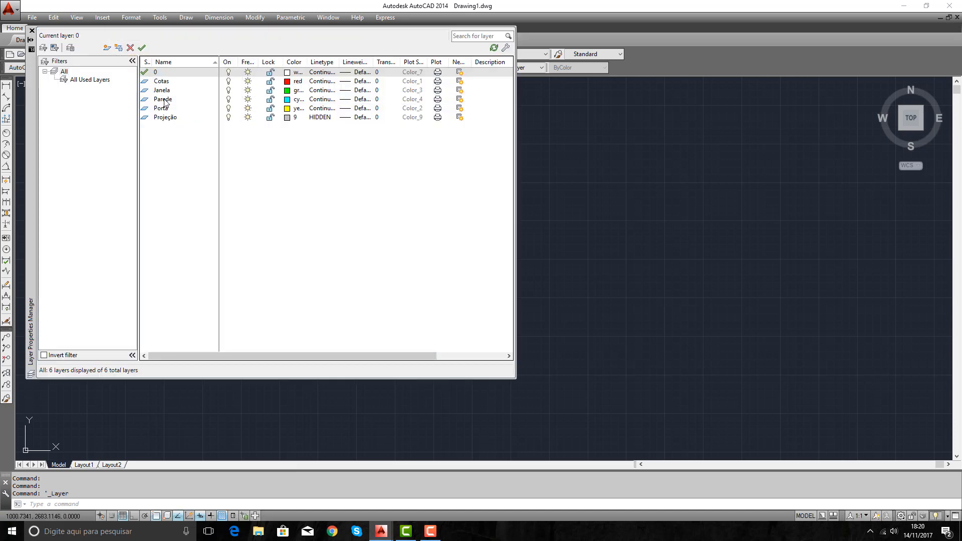
{"action": "left_click", "coordinate": [164, 100]}
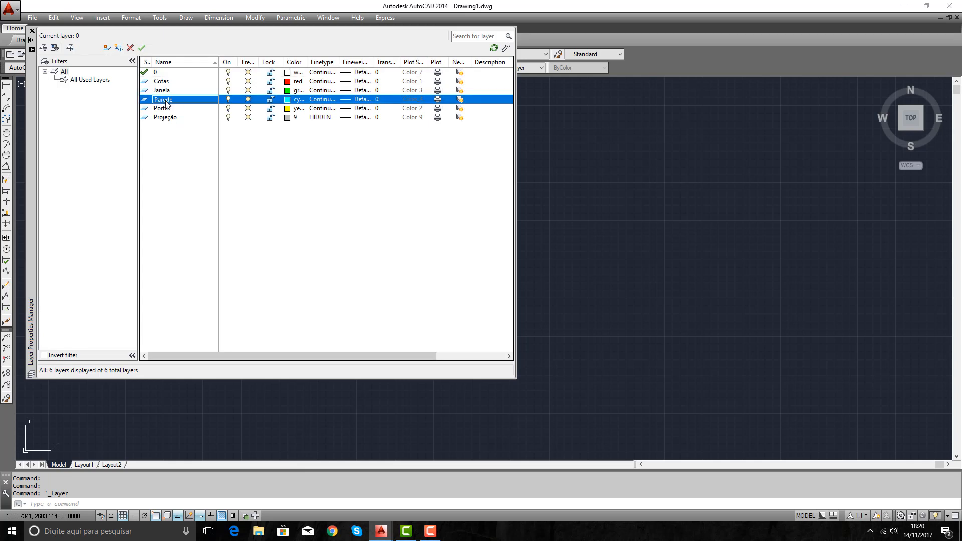
{"action": "left_click", "coordinate": [142, 48]}
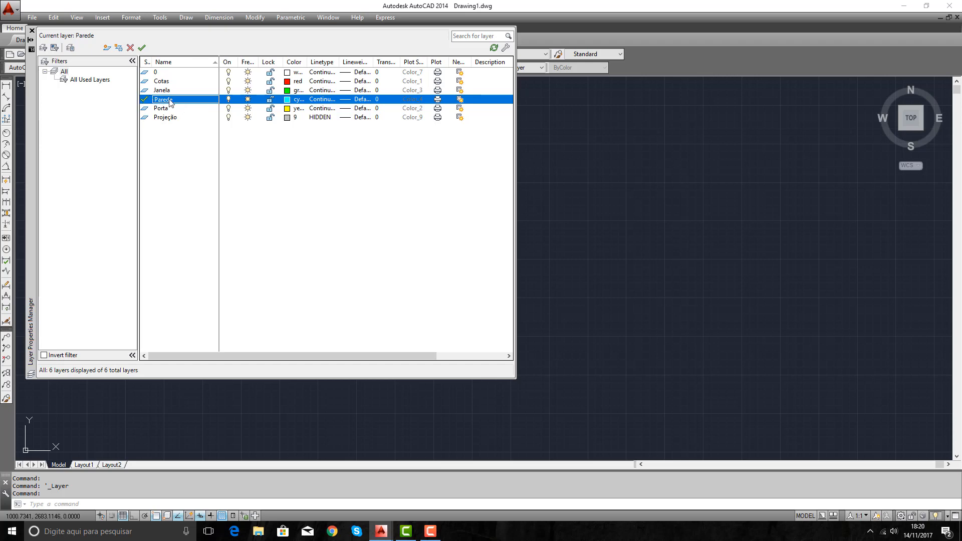
{"action": "left_click", "coordinate": [32, 30]}
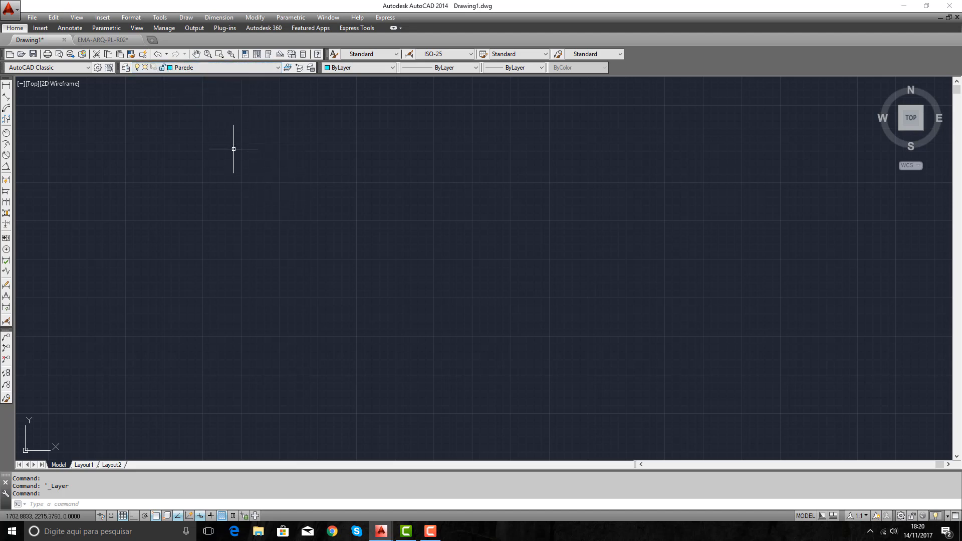
Draw a freehand chain of six connected, crossing line segments on the Parede layer in the upper middle of the drawing area.
{"action": "type", "text": "l"}
{"action": "key", "text": "Return"}
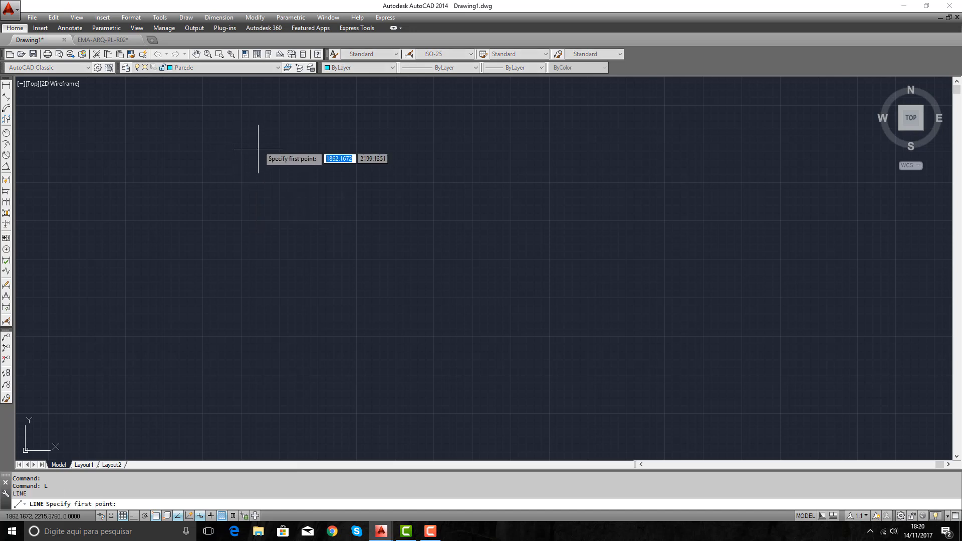
{"action": "left_click", "coordinate": [256, 118]}
{"action": "left_click", "coordinate": [472, 122]}
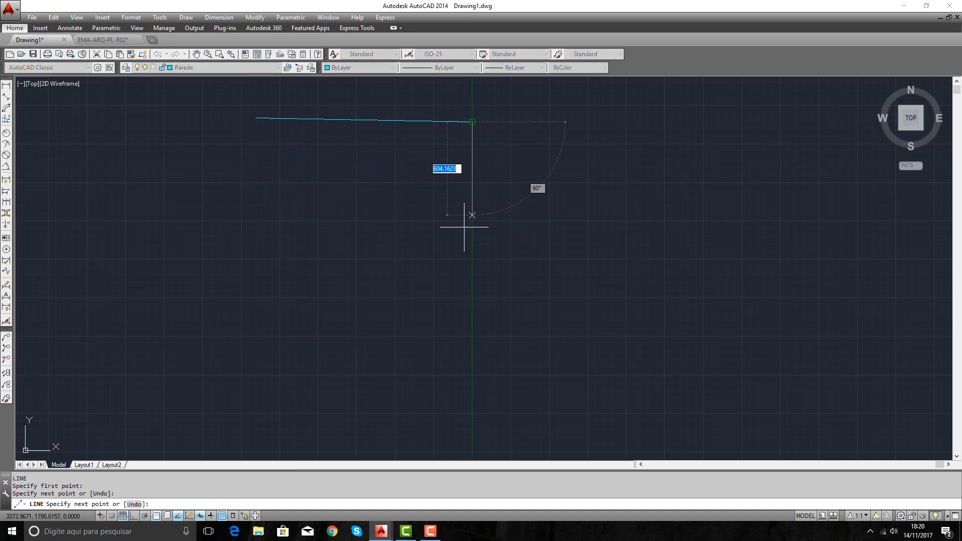
{"action": "left_click", "coordinate": [398, 280]}
{"action": "left_click", "coordinate": [329, 178]}
{"action": "left_click", "coordinate": [407, 99]}
{"action": "left_click", "coordinate": [629, 199]}
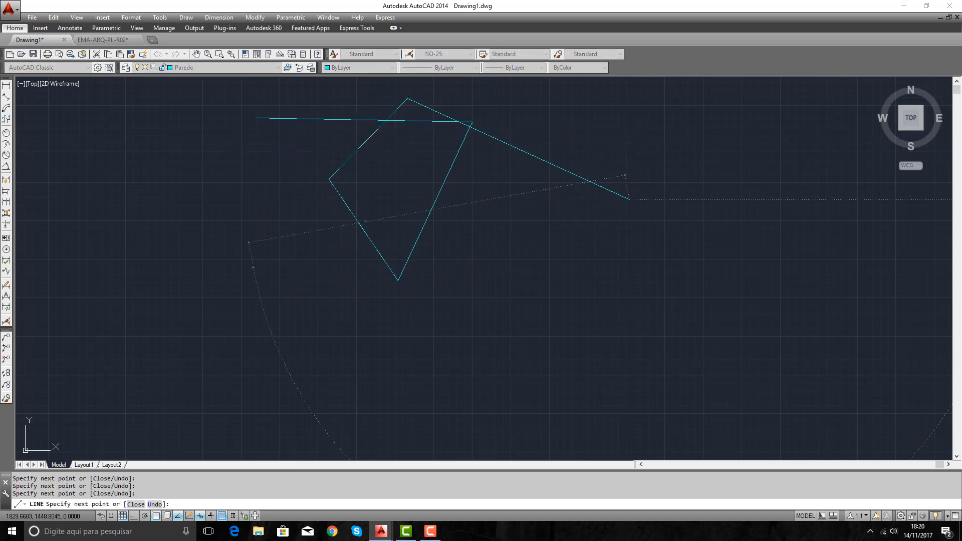
{"action": "left_click", "coordinate": [253, 267]}
{"action": "key", "text": "Return"}
{"action": "key", "text": "Escape"}
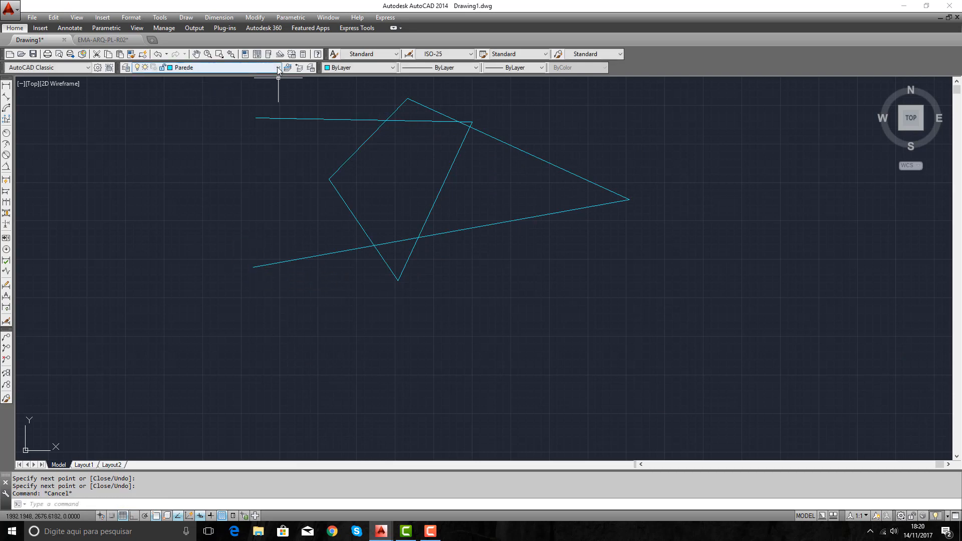
Make Janela the current layer and draw a chain of four connected line segments across the Parede lines.
{"action": "left_click", "coordinate": [278, 68]}
{"action": "left_click", "coordinate": [183, 94]}
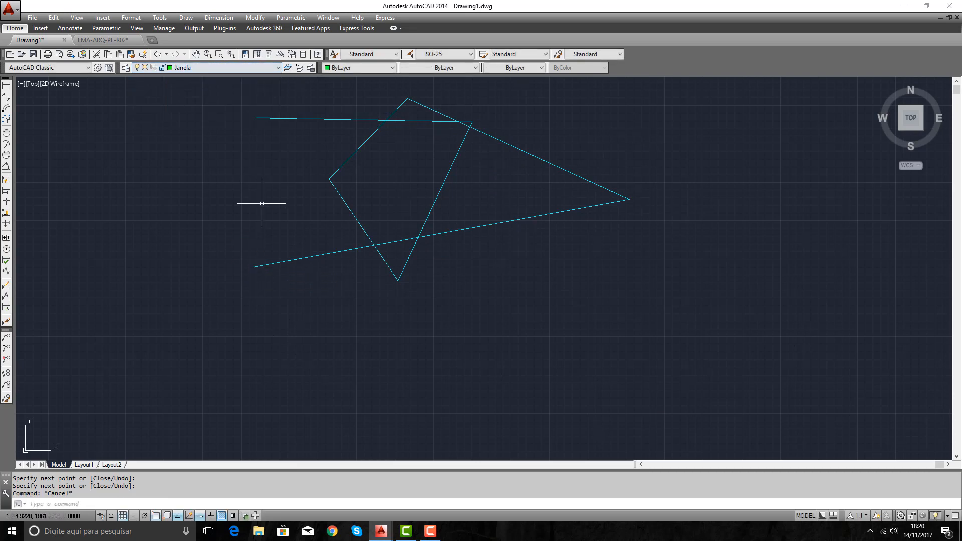
{"action": "type", "text": "l"}
{"action": "key", "text": "Return"}
{"action": "left_click", "coordinate": [311, 156]}
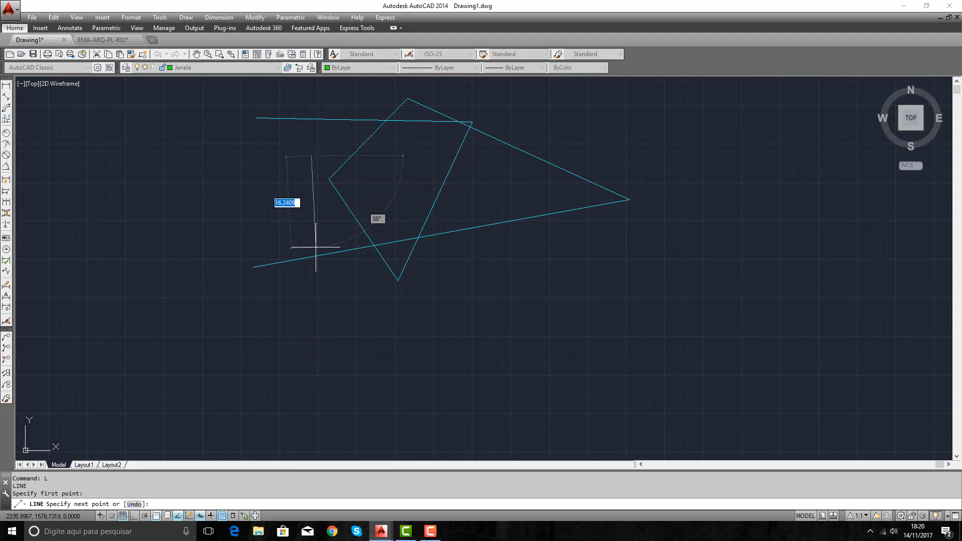
{"action": "left_click", "coordinate": [324, 382]}
{"action": "left_click", "coordinate": [512, 364]}
{"action": "left_click", "coordinate": [511, 179]}
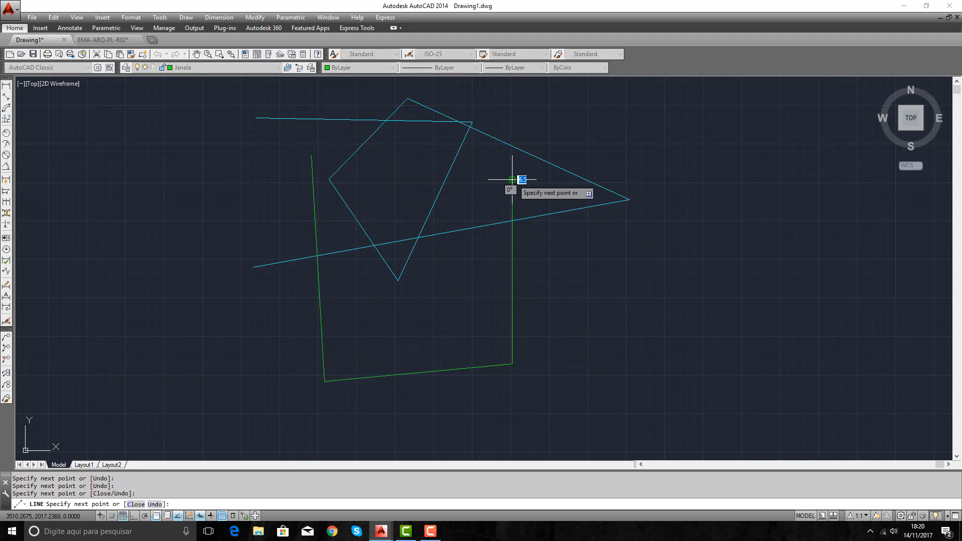
{"action": "left_click", "coordinate": [657, 120]}
{"action": "key", "text": "Return"}
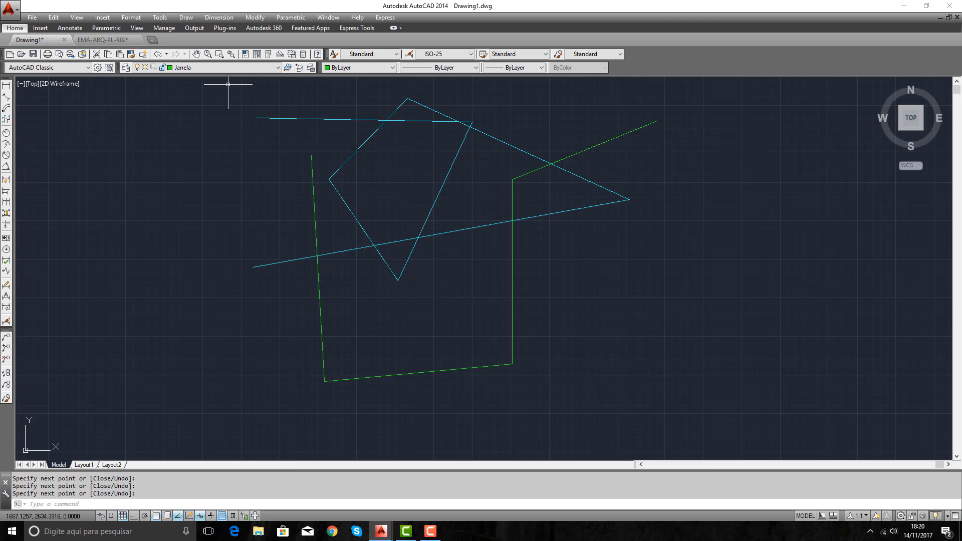
{"action": "type", "text": "L"}
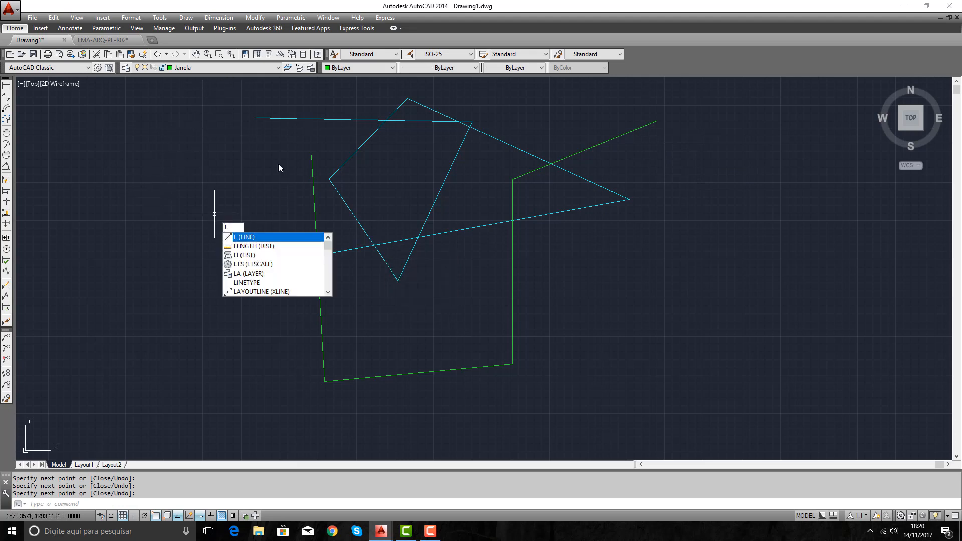
{"action": "key", "text": "Escape"}
{"action": "key", "text": "Escape"}
Make Porta the current layer.
{"action": "left_click", "coordinate": [261, 67]}
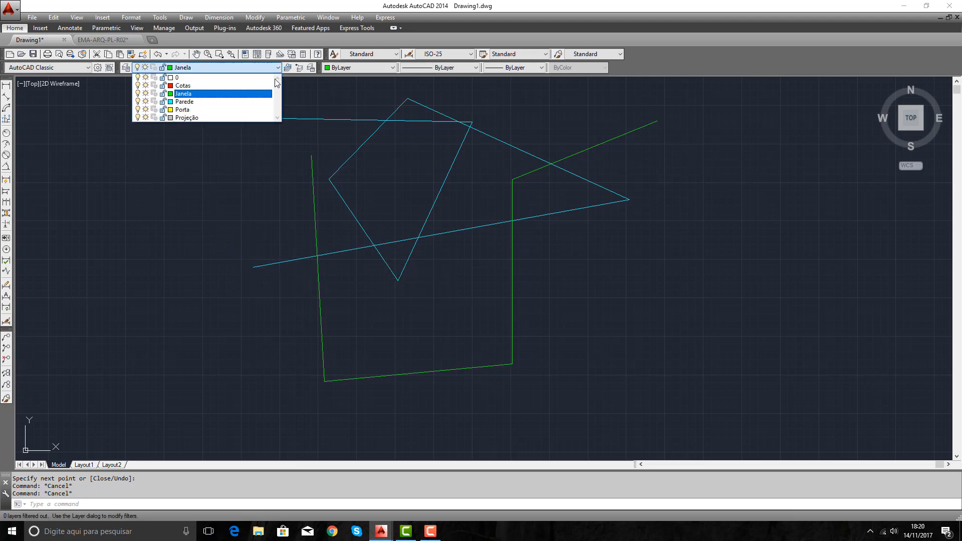
{"action": "left_click", "coordinate": [285, 72]}
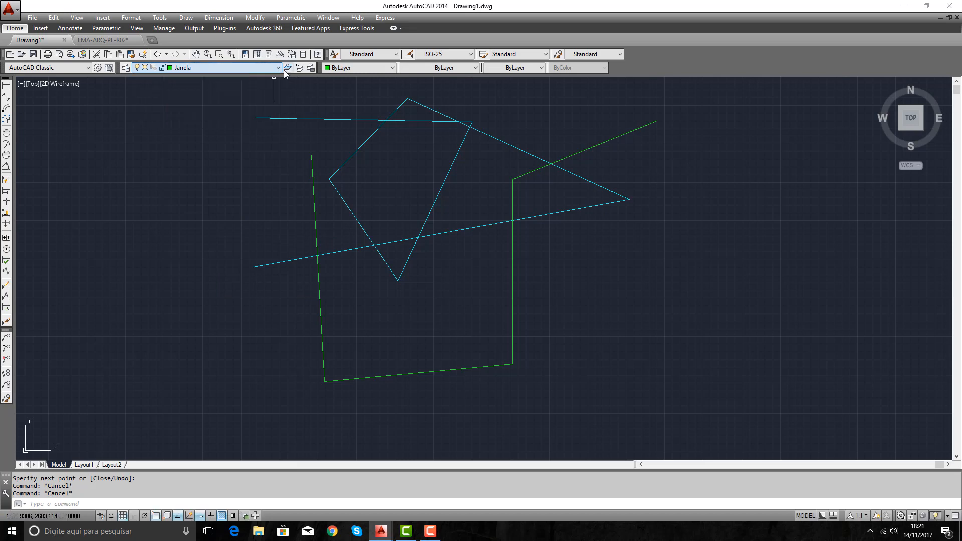
{"action": "left_click", "coordinate": [279, 68]}
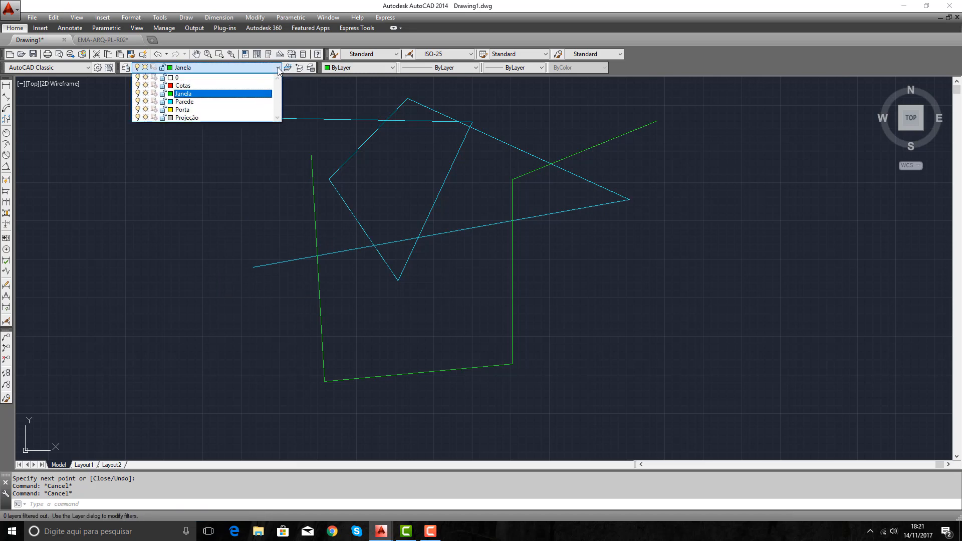
{"action": "left_click", "coordinate": [184, 110]}
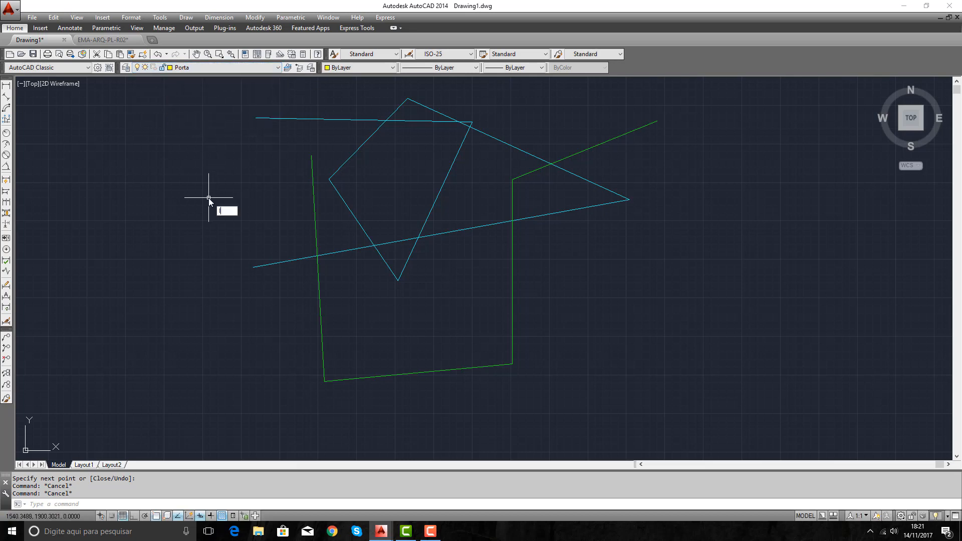
Draw a freehand chain of five connected line segments on the Porta layer, looping around the Parede and Janela lines.
{"action": "type", "text": "l"}
{"action": "key", "text": "Return"}
{"action": "left_click", "coordinate": [222, 219]}
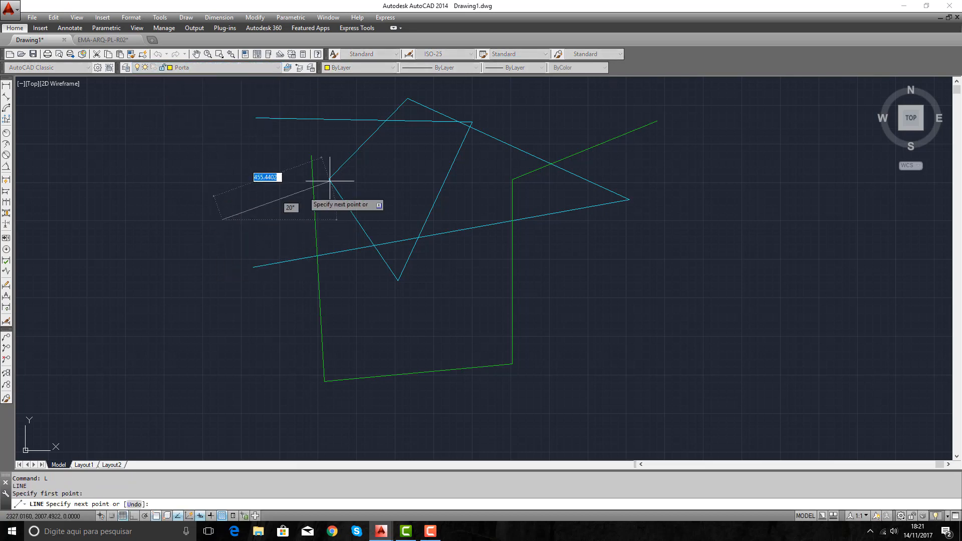
{"action": "left_click", "coordinate": [551, 104]}
{"action": "left_click", "coordinate": [730, 356]}
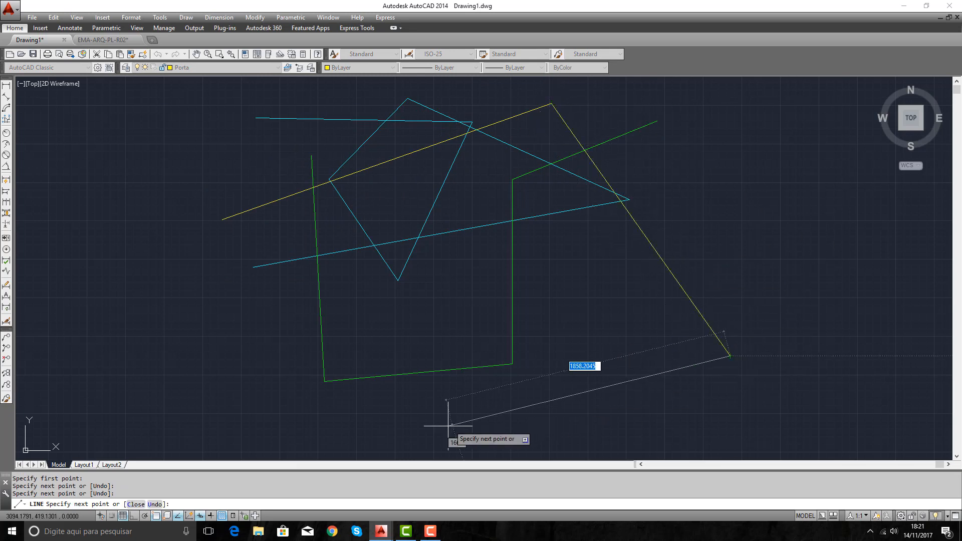
{"action": "left_click", "coordinate": [419, 434]}
{"action": "left_click", "coordinate": [165, 304]}
{"action": "left_click", "coordinate": [243, 154]}
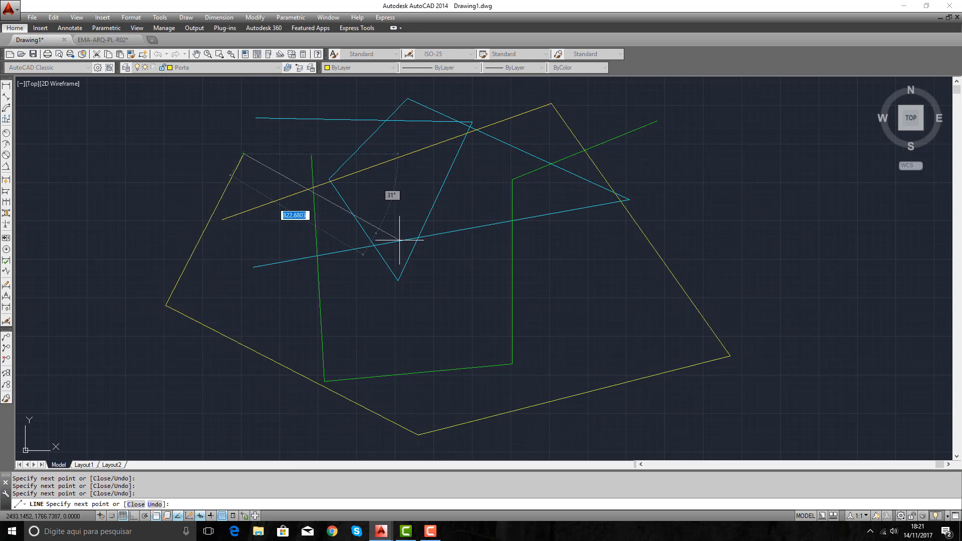
{"action": "key", "text": "Escape"}
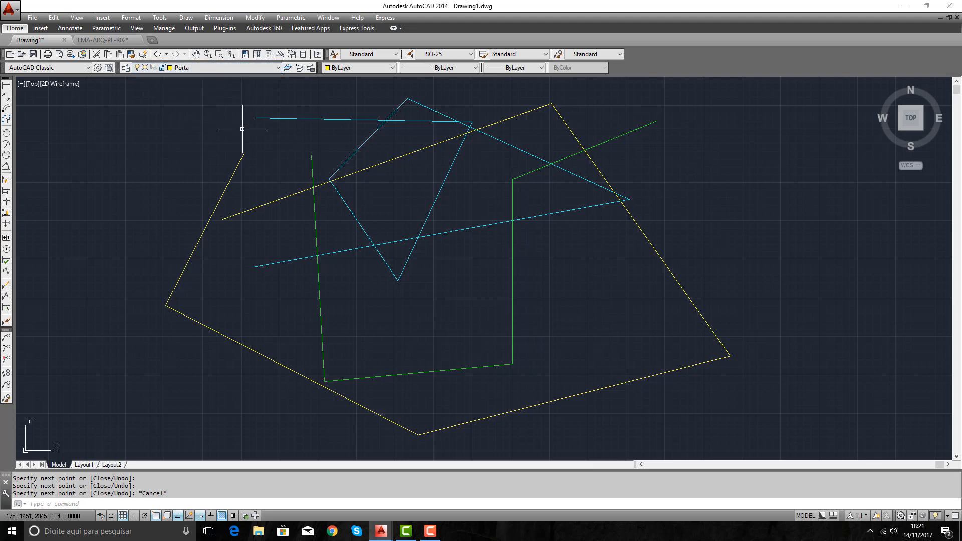
{"action": "left_click", "coordinate": [521, 150]}
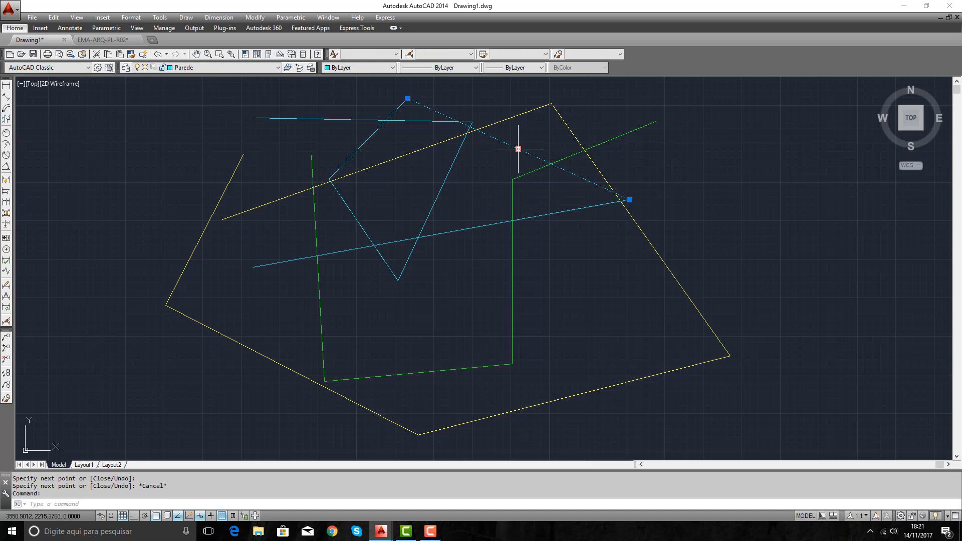
{"action": "key", "text": "Escape"}
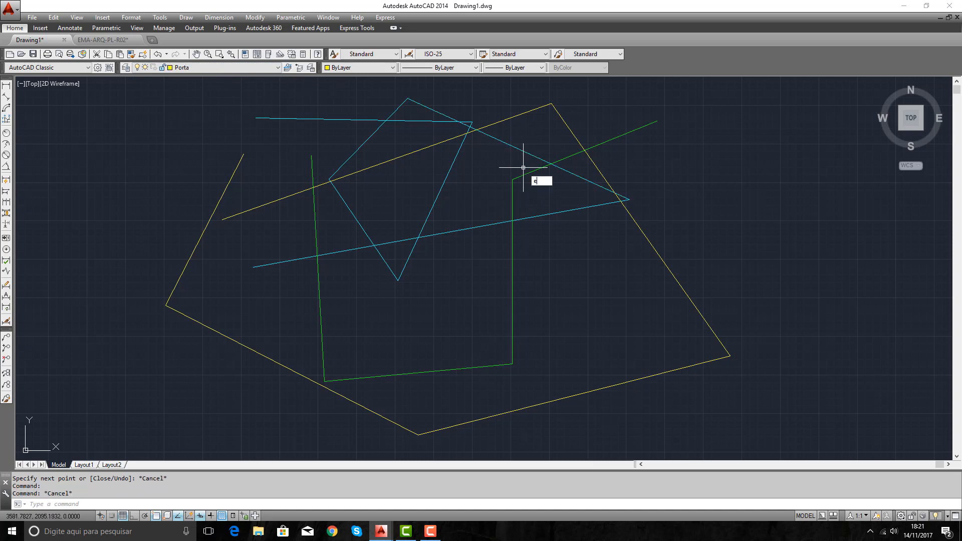
{"action": "type", "text": "e"}
{"action": "key", "text": "Return"}
{"action": "key", "text": "Escape"}
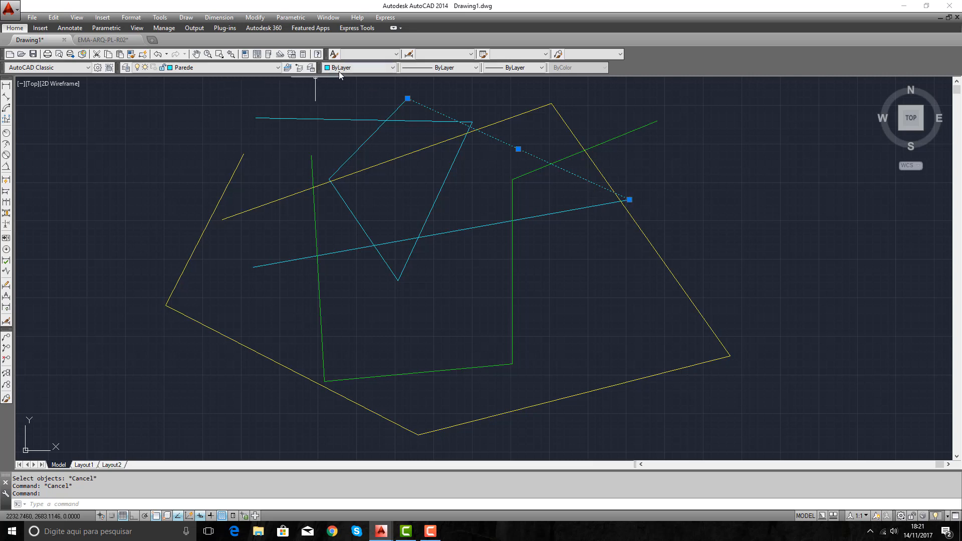
Override the colour of the long Parede line descending from the upper peak to Blue and clear the selection.
{"action": "left_click", "coordinate": [393, 67]}
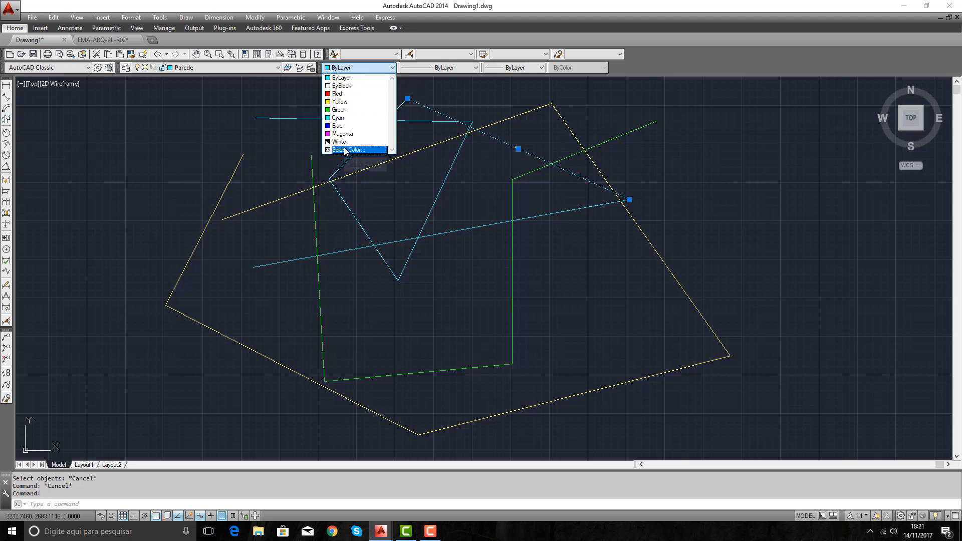
{"action": "left_click", "coordinate": [341, 126]}
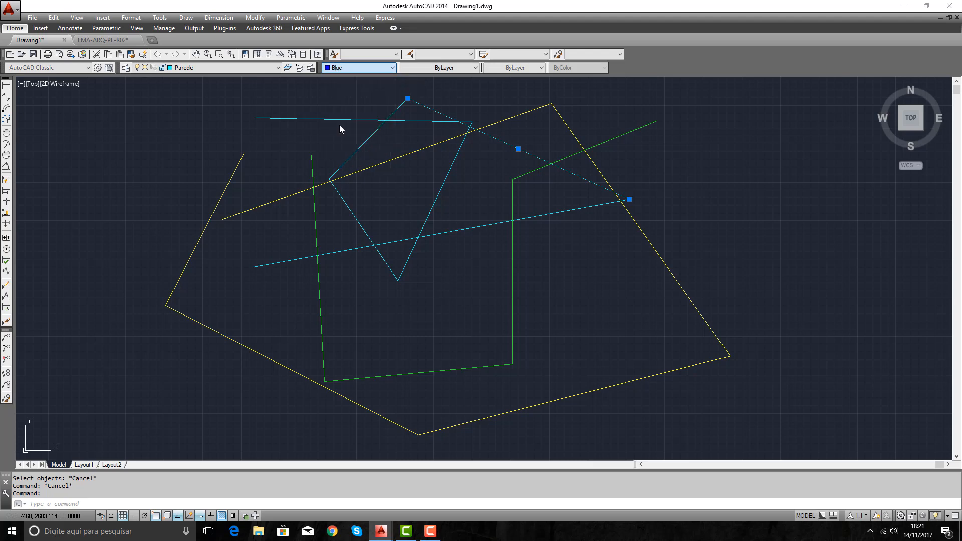
{"action": "left_click", "coordinate": [772, 168]}
{"action": "key", "text": "Escape"}
{"action": "key", "text": "Escape"}
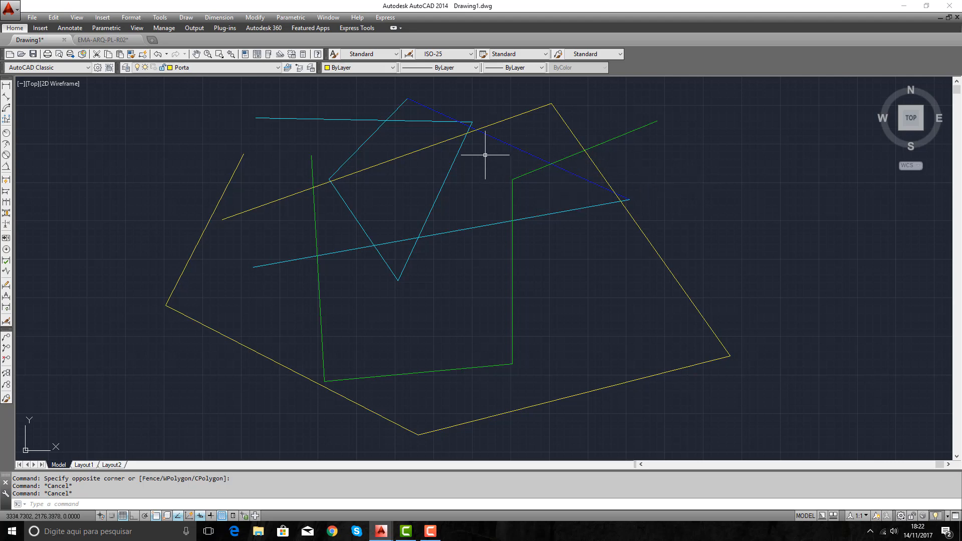
Override the colour of the nearly horizontal upper Parede line to White and deselect it.
{"action": "left_click", "coordinate": [323, 119]}
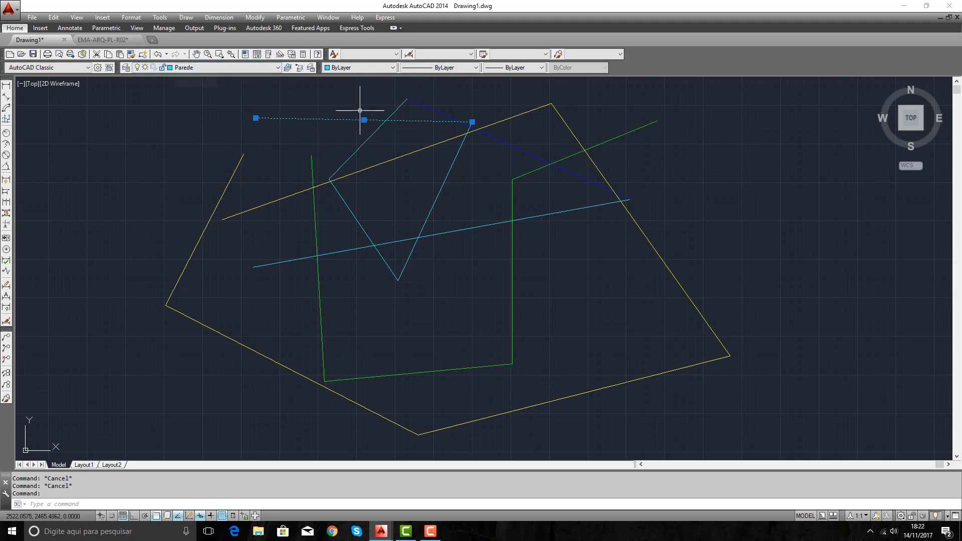
{"action": "left_click", "coordinate": [392, 68]}
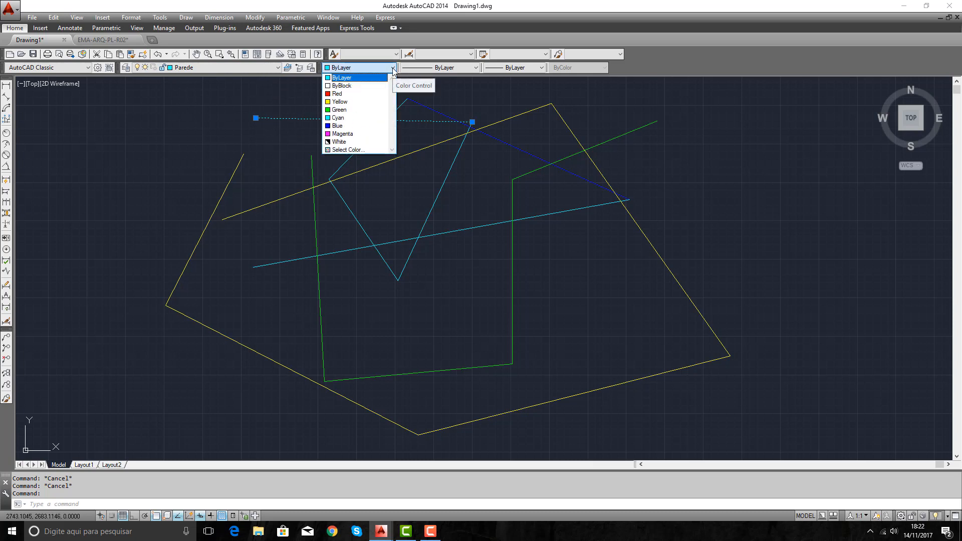
{"action": "left_click", "coordinate": [340, 142]}
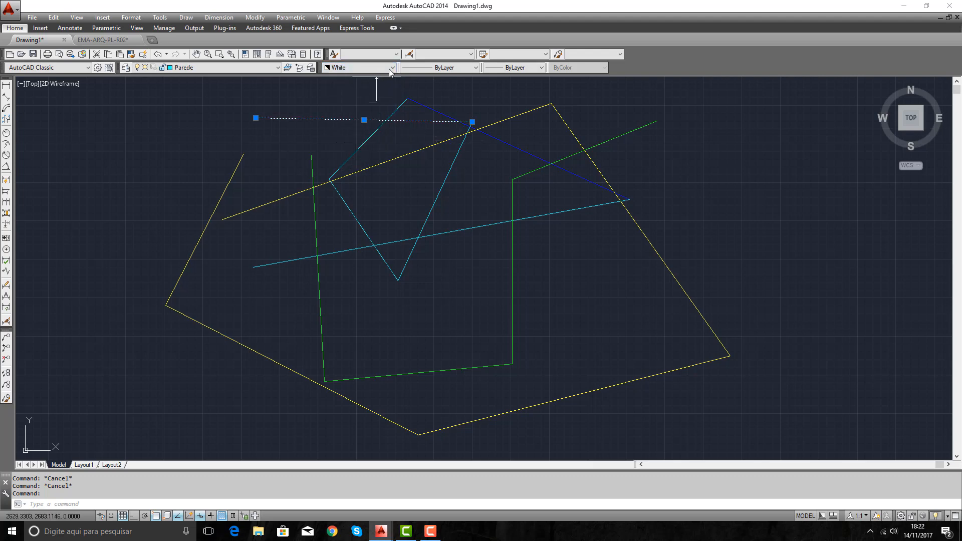
{"action": "key", "text": "Escape"}
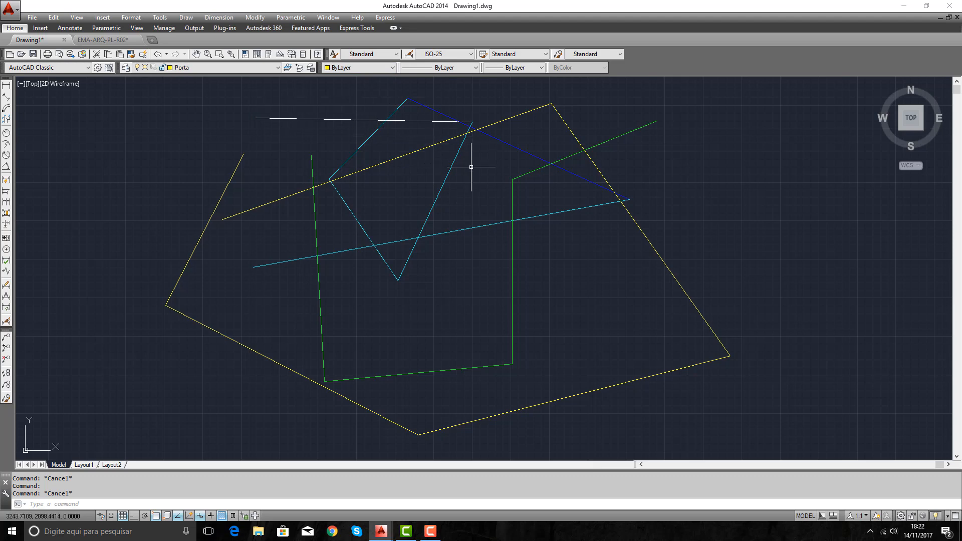
Select all the sample lines with a crossing window and delete them.
{"action": "scroll", "coordinate": [466, 156], "scroll_direction": "down", "scroll_amount": 2}
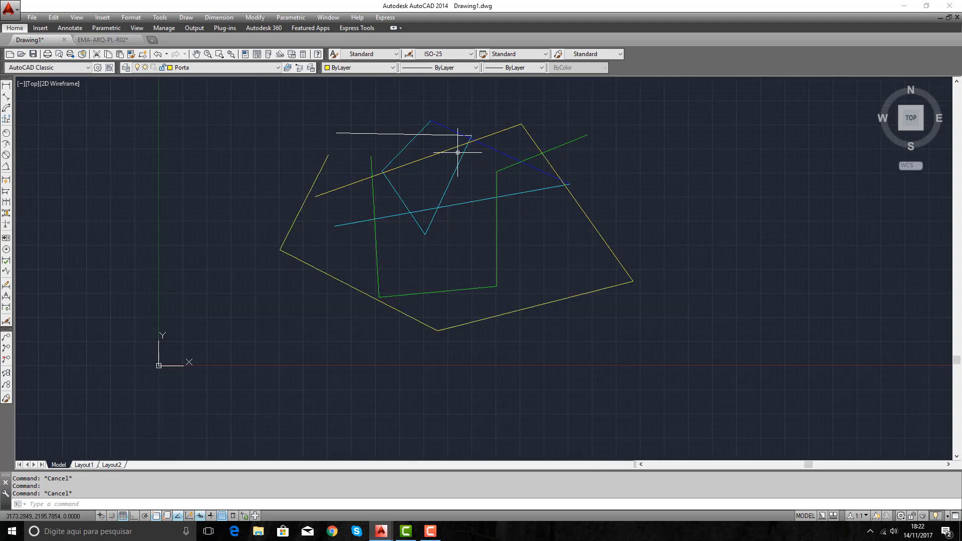
{"action": "left_click", "coordinate": [633, 110]}
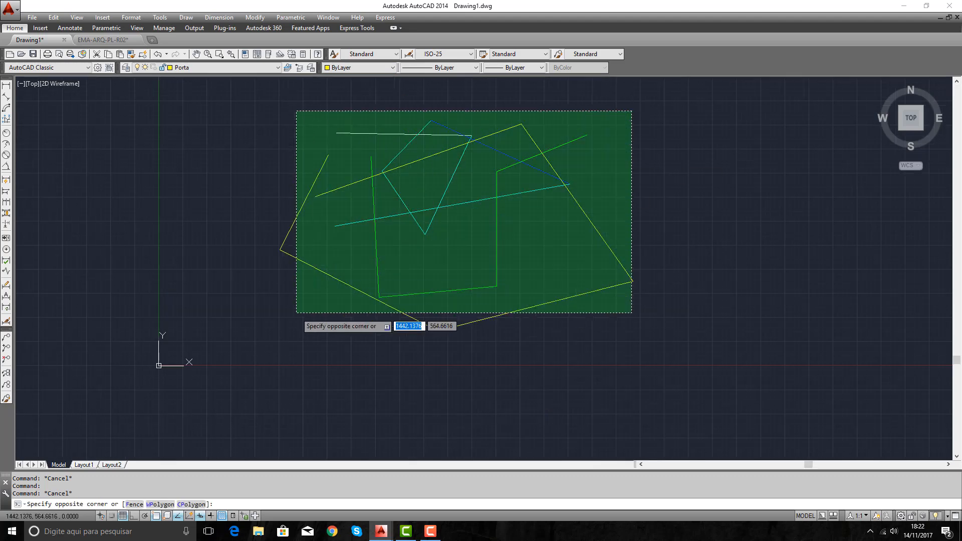
{"action": "left_click", "coordinate": [289, 326]}
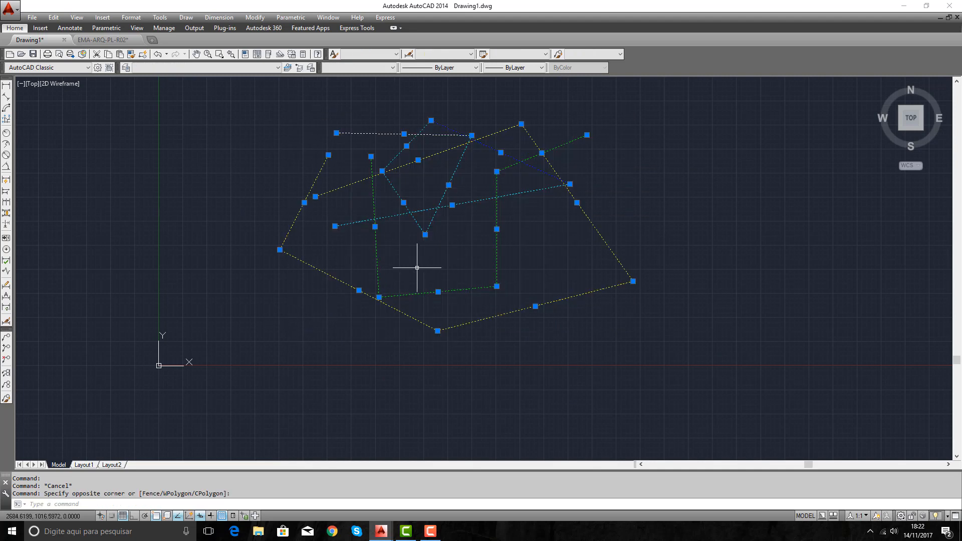
{"action": "key", "text": "Delete"}
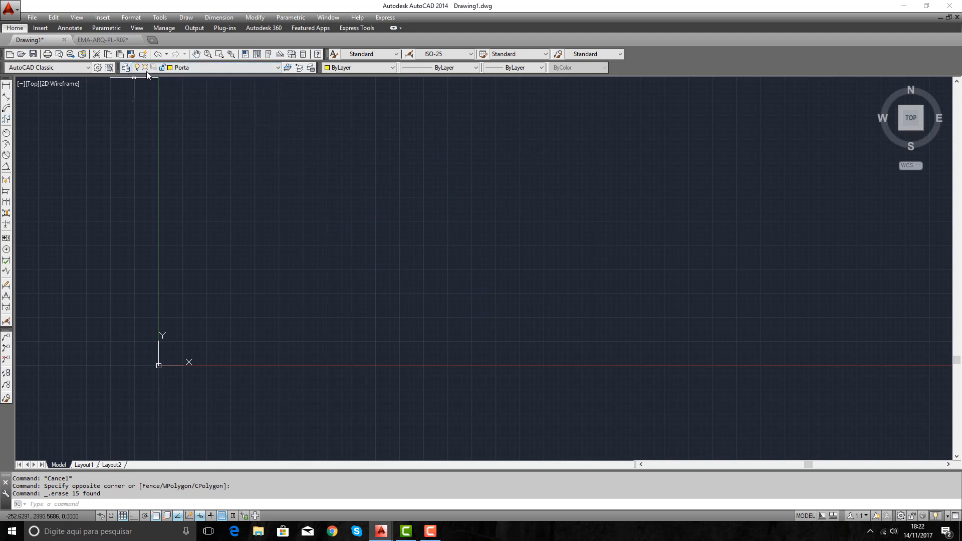
Make Parede the current layer.
{"action": "left_click", "coordinate": [277, 67]}
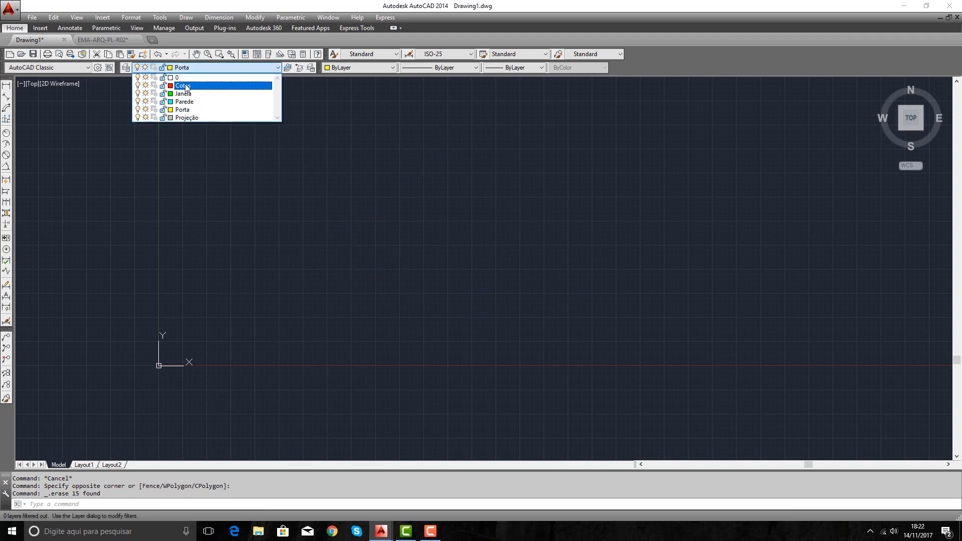
{"action": "left_click", "coordinate": [334, 164]}
{"action": "key", "text": "Escape"}
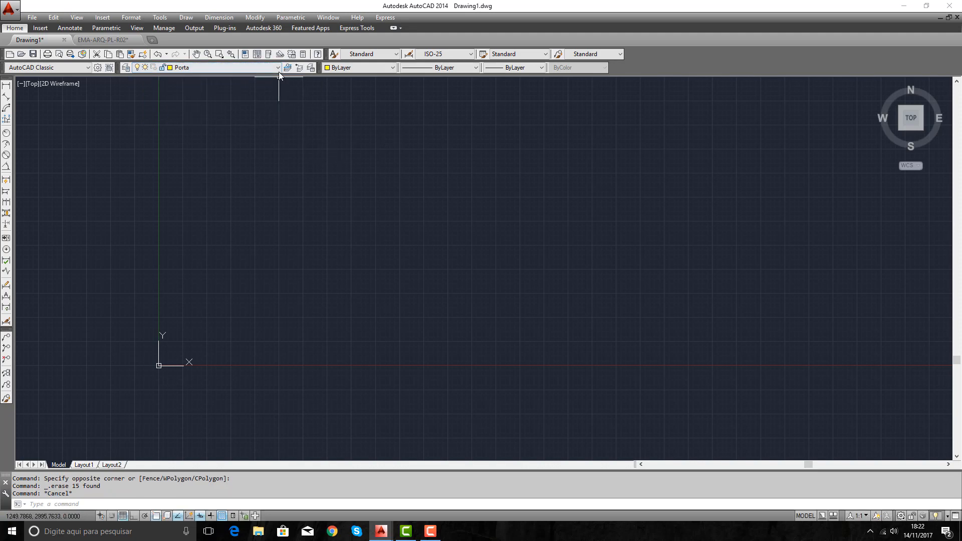
{"action": "left_click", "coordinate": [278, 68]}
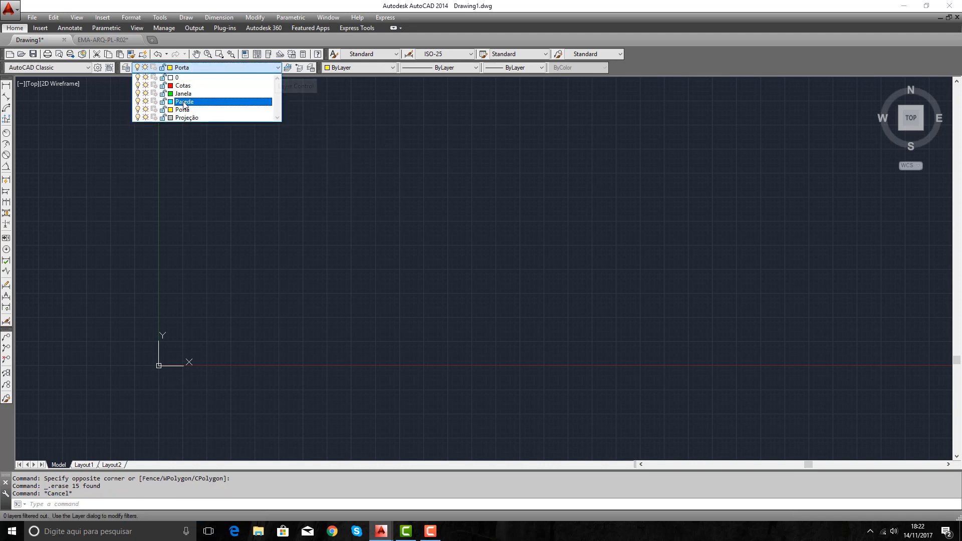
{"action": "left_click", "coordinate": [185, 103]}
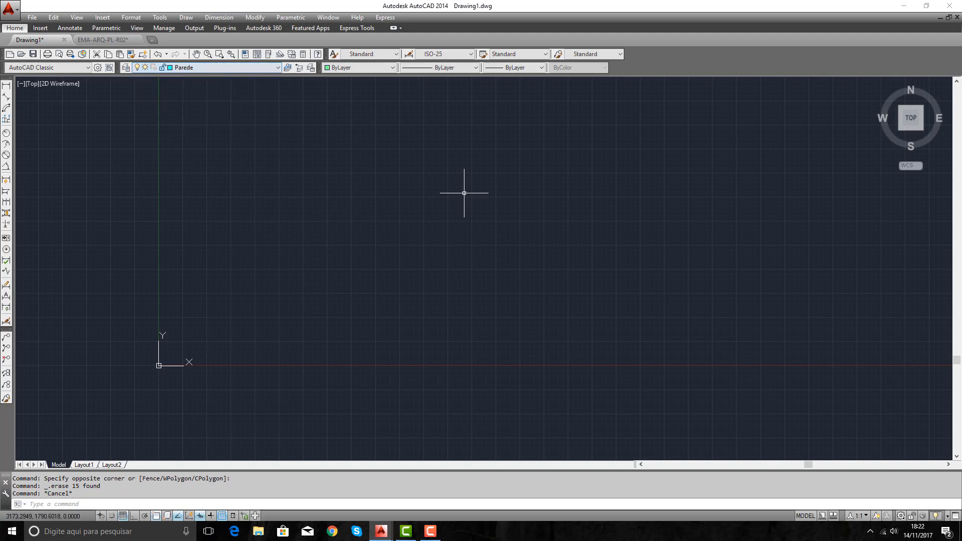
Make Janela the current layer and draw four connected line segments forming a rough square whose last side crosses the first.
{"action": "left_click", "coordinate": [279, 69]}
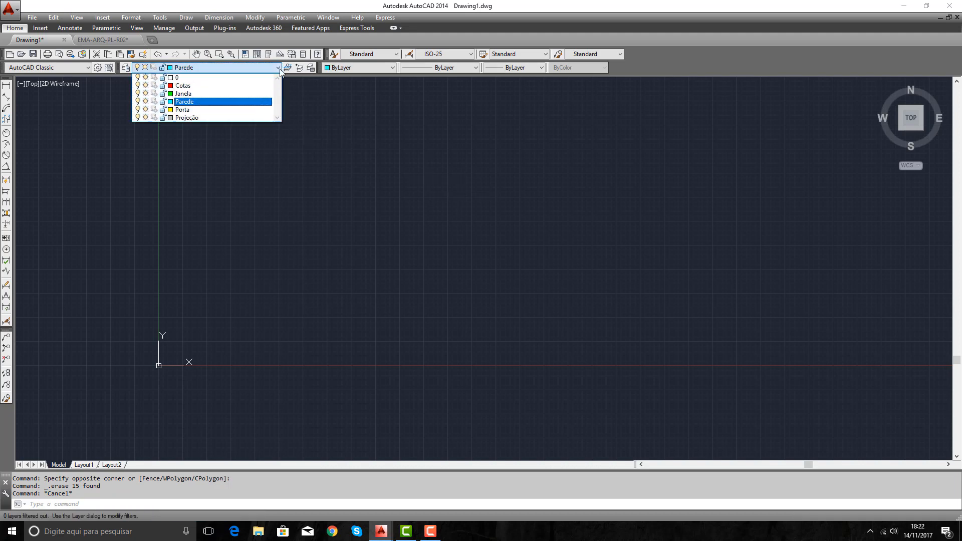
{"action": "left_click", "coordinate": [186, 96]}
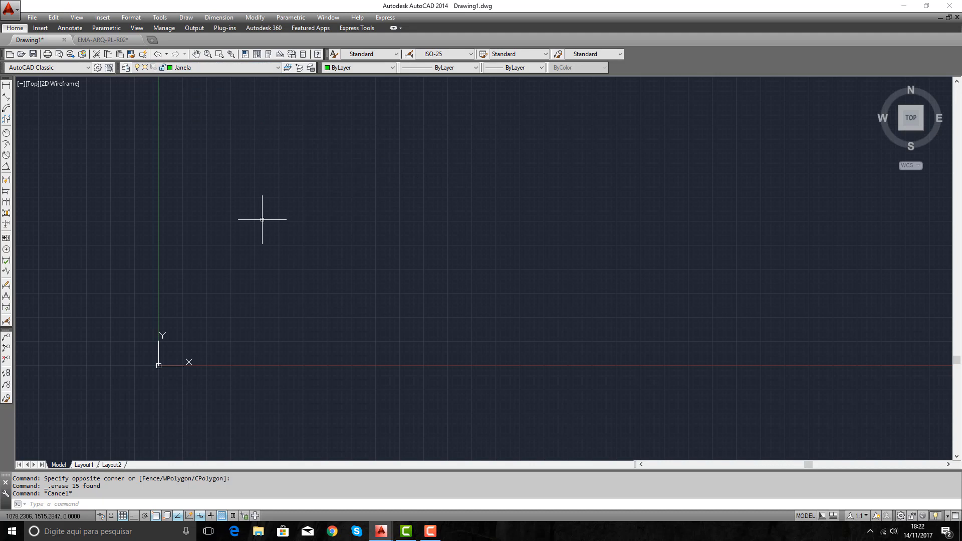
{"action": "type", "text": "L"}
{"action": "key", "text": "Return"}
{"action": "left_click", "coordinate": [284, 161]}
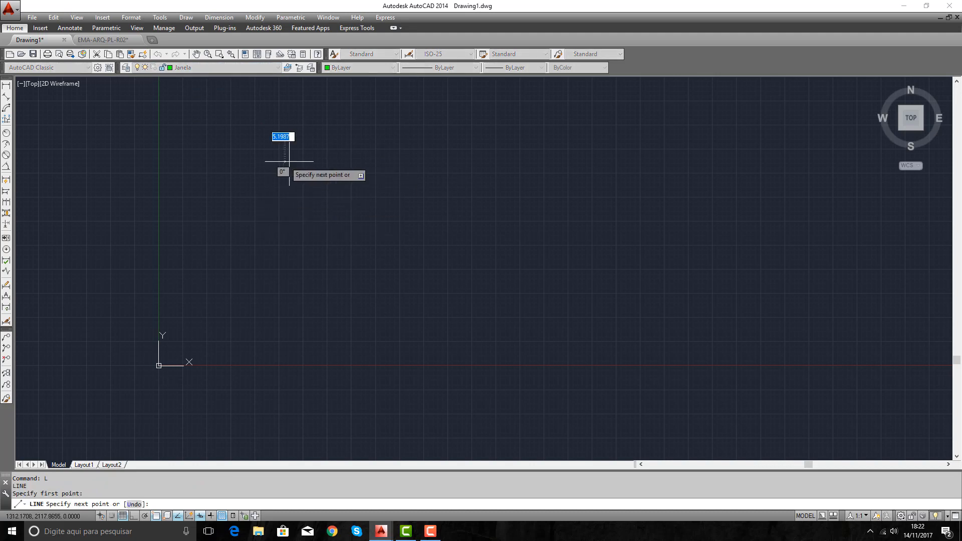
{"action": "left_click", "coordinate": [419, 162]}
{"action": "left_click", "coordinate": [418, 245]}
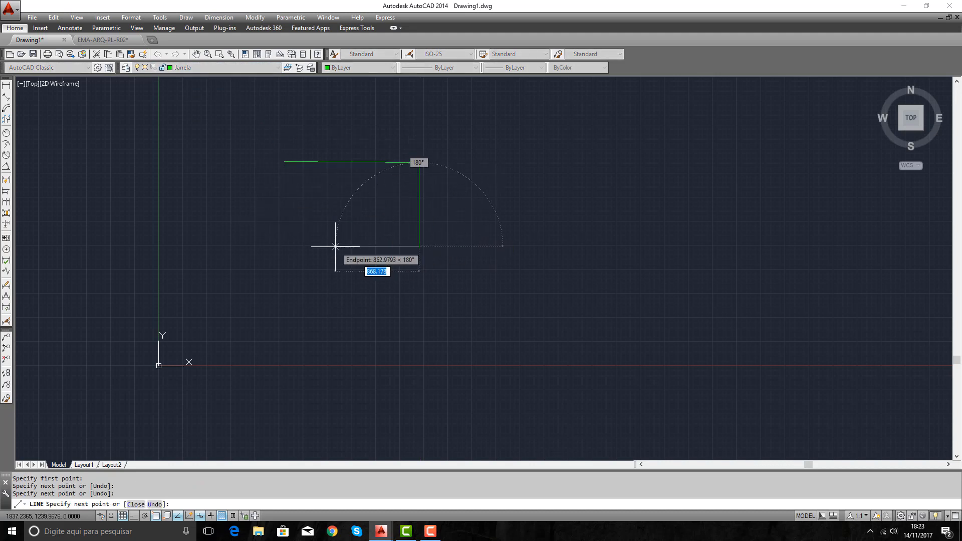
{"action": "left_click", "coordinate": [334, 245]}
{"action": "left_click", "coordinate": [328, 131]}
{"action": "key", "text": "Escape"}
{"action": "key", "text": "Escape"}
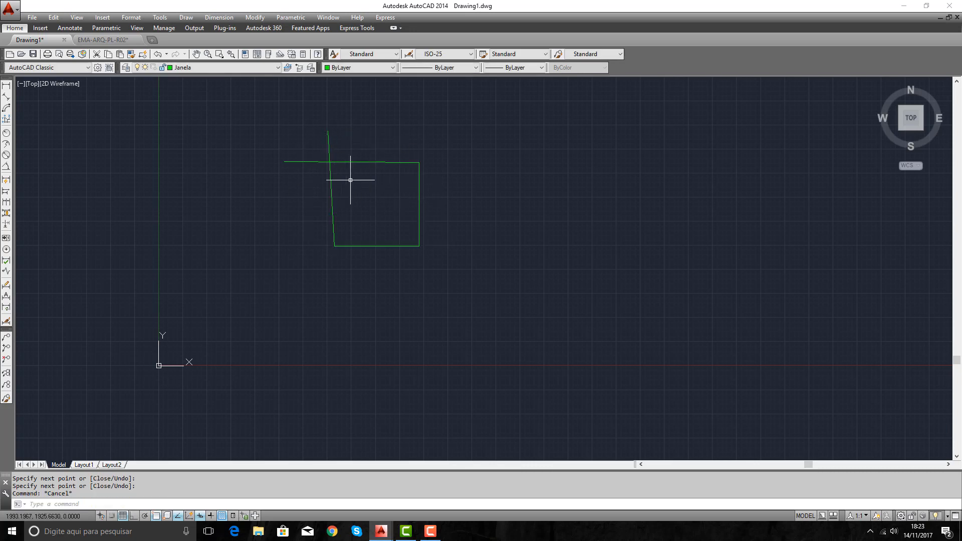
Move the upper horizontal line of the rough square to the Cotas layer and clear the selection.
{"action": "scroll", "coordinate": [335, 177], "scroll_direction": "up", "scroll_amount": 2}
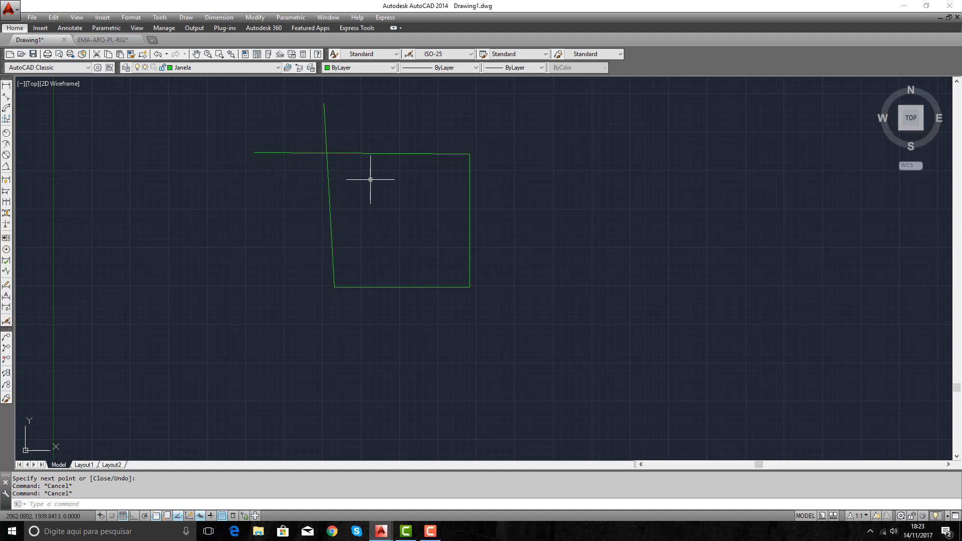
{"action": "left_click", "coordinate": [385, 154]}
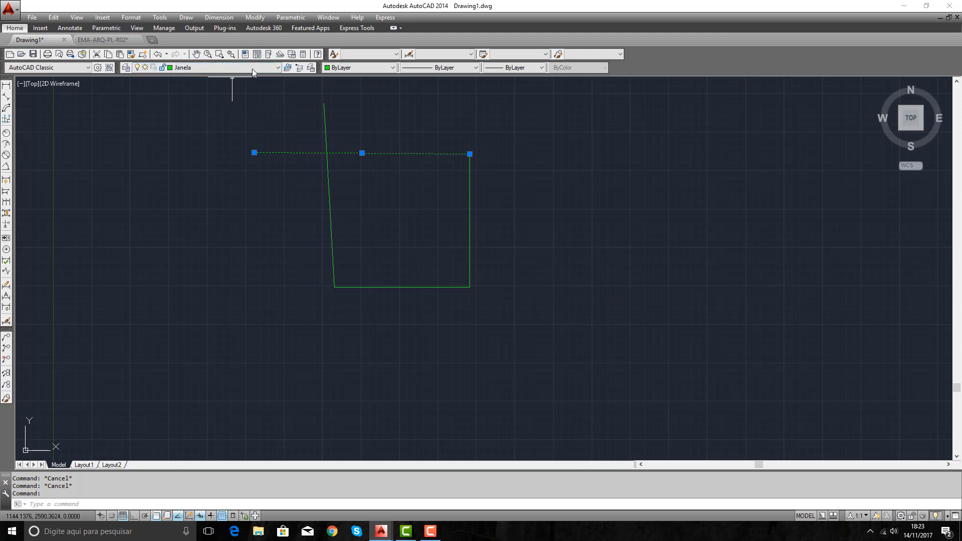
{"action": "left_click", "coordinate": [277, 68]}
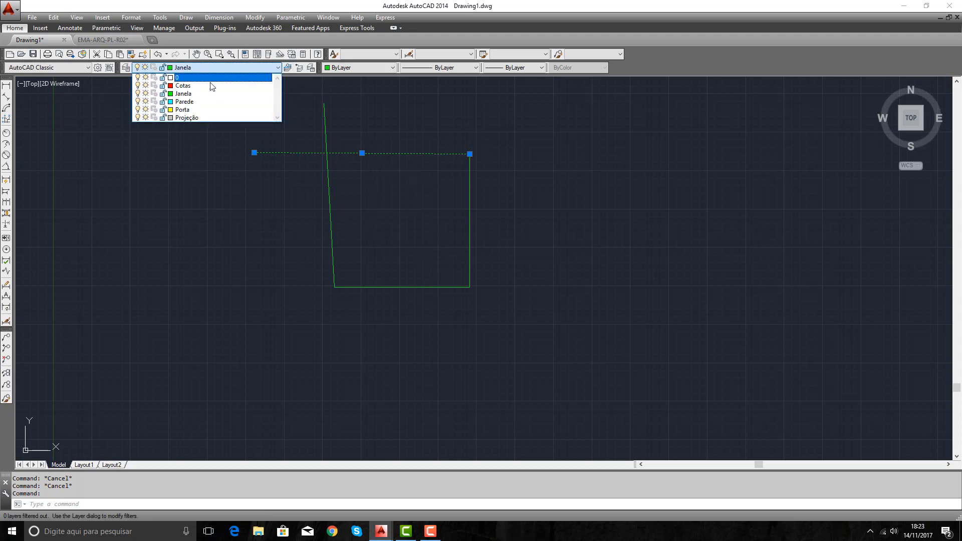
{"action": "left_click", "coordinate": [182, 87]}
{"action": "left_click", "coordinate": [495, 189]}
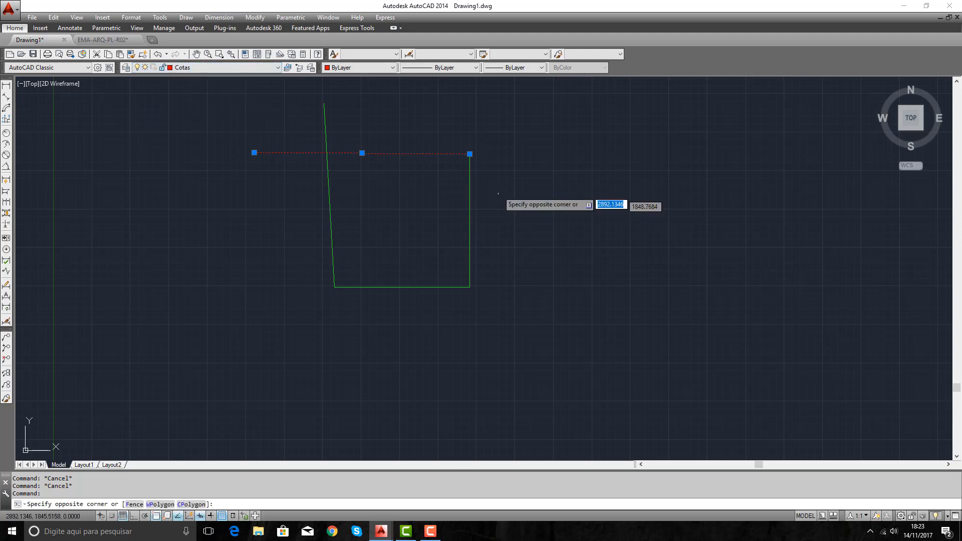
{"action": "key", "text": "Escape"}
{"action": "key", "text": "Escape"}
{"action": "key", "text": "Escape"}
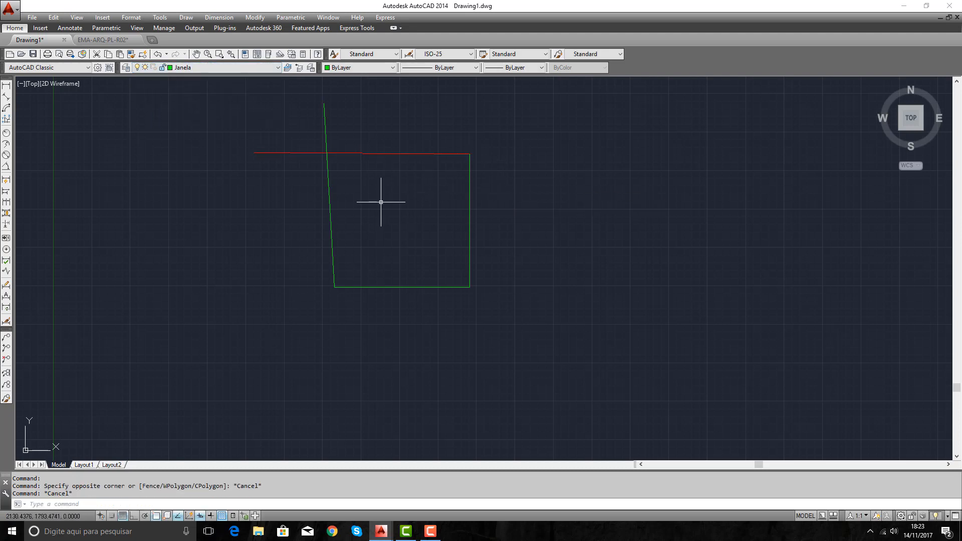
Move the slanted left line of the rough square to the Parede layer and deselect it.
{"action": "left_click", "coordinate": [329, 193]}
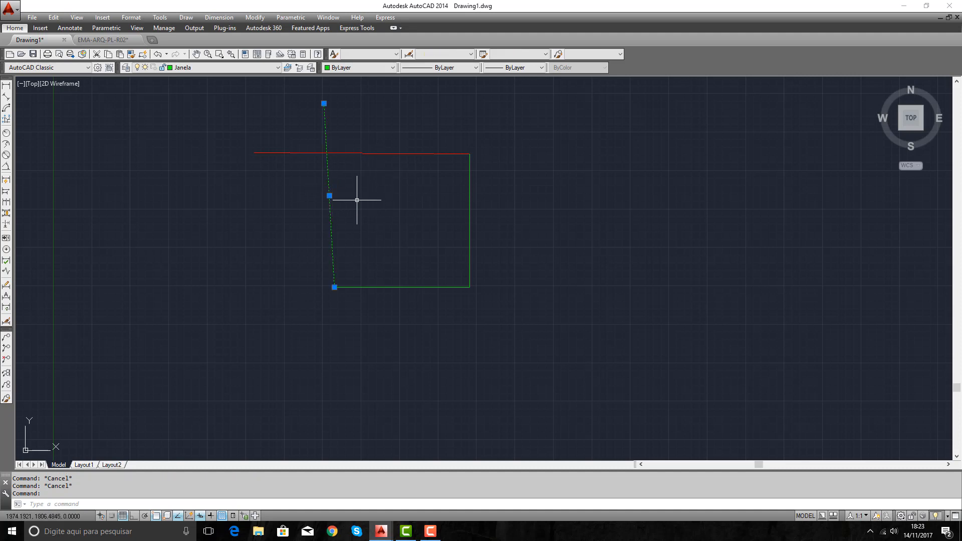
{"action": "left_click", "coordinate": [279, 69]}
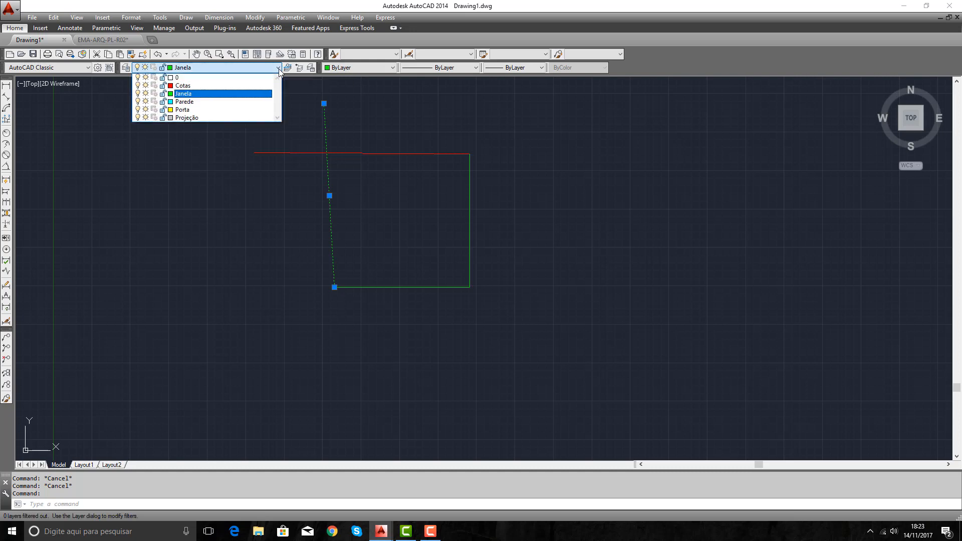
{"action": "left_click", "coordinate": [185, 104]}
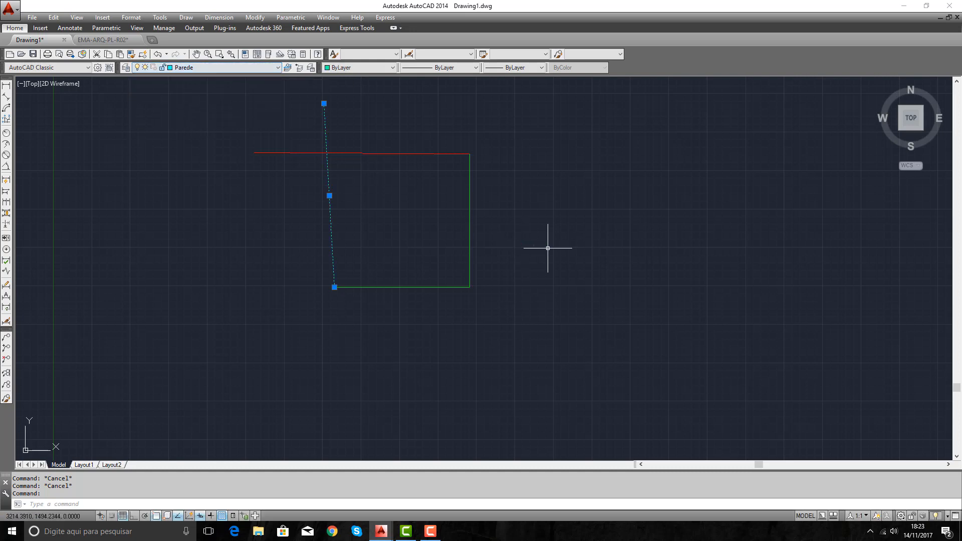
{"action": "key", "text": "Escape"}
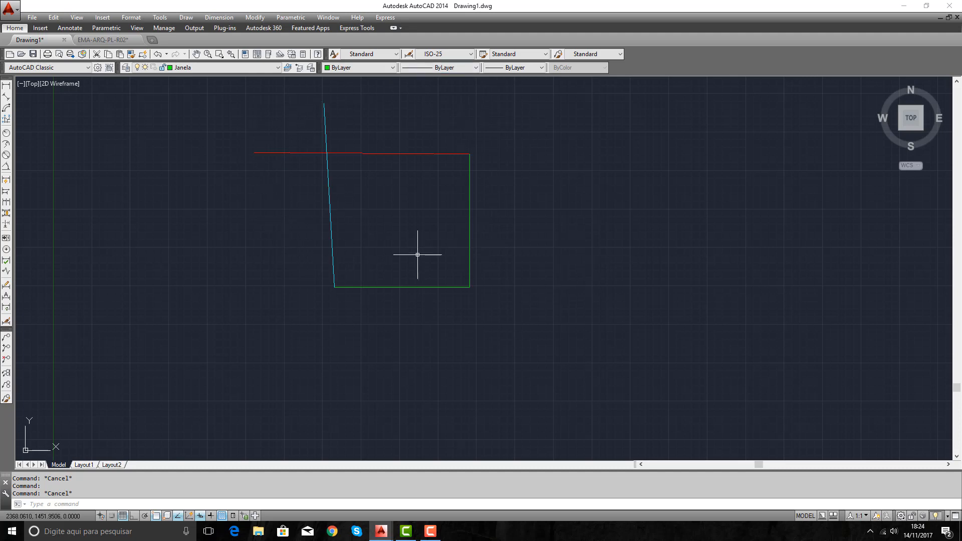
Erase all four lines of the rough square using a crossing window selection.
{"action": "type", "text": "e"}
{"action": "key", "text": "Return"}
{"action": "left_click", "coordinate": [498, 112]}
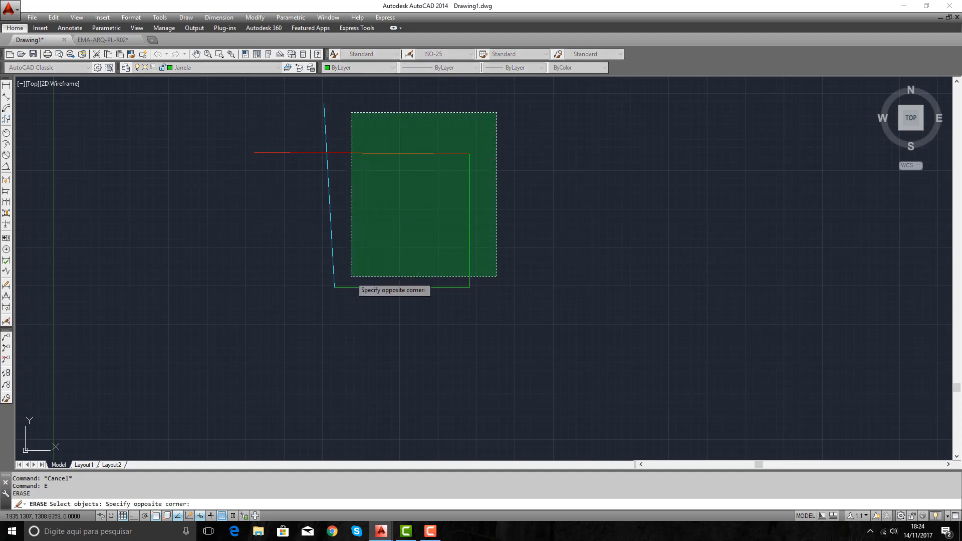
{"action": "left_click", "coordinate": [233, 320]}
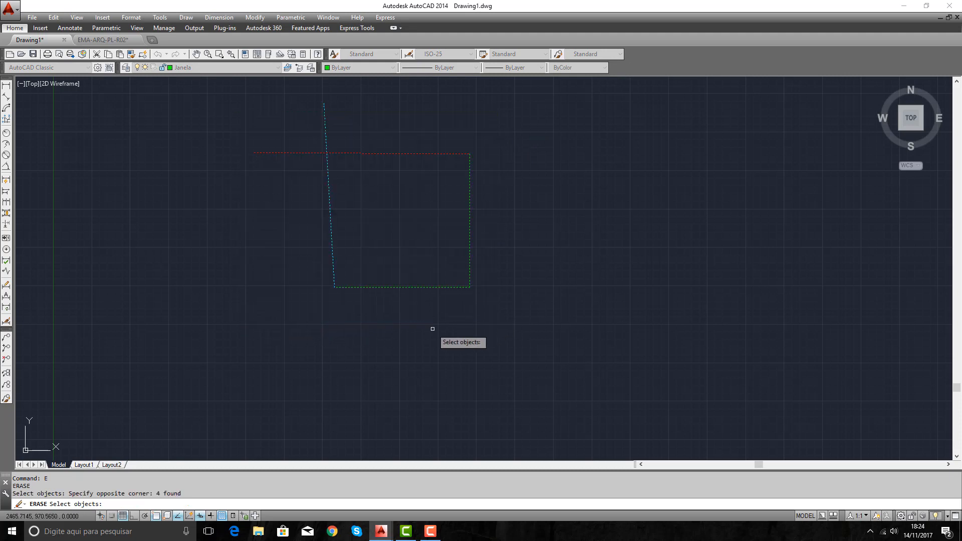
{"action": "key", "text": "Return"}
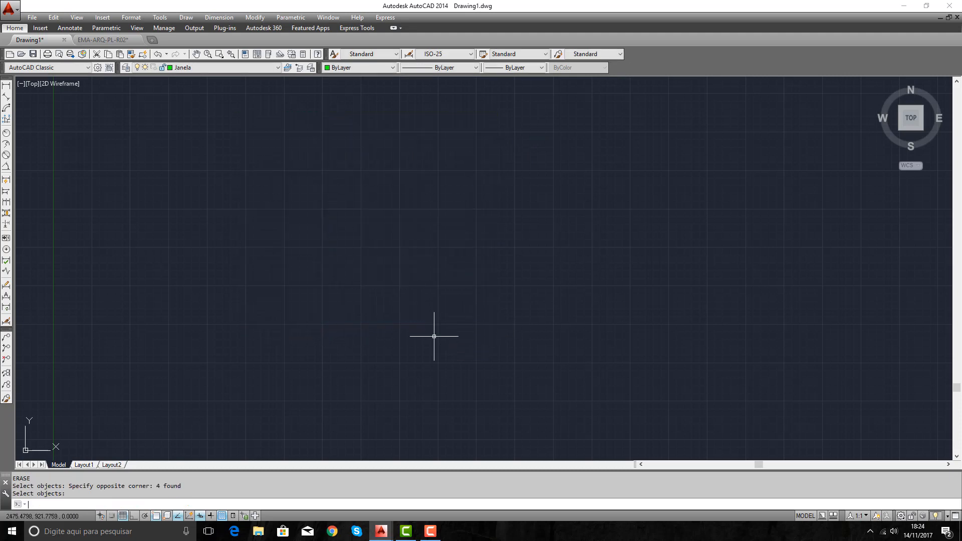
{"action": "left_click", "coordinate": [430, 531]}
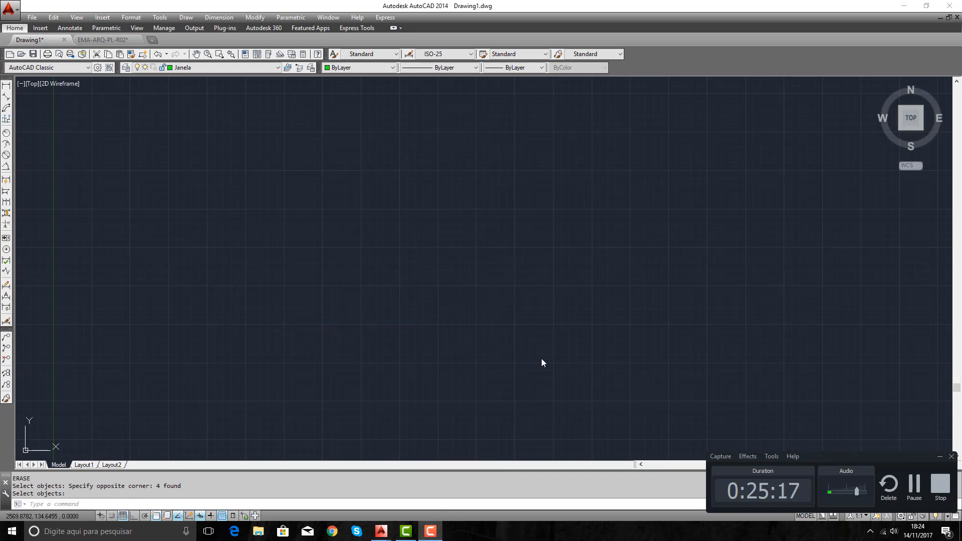